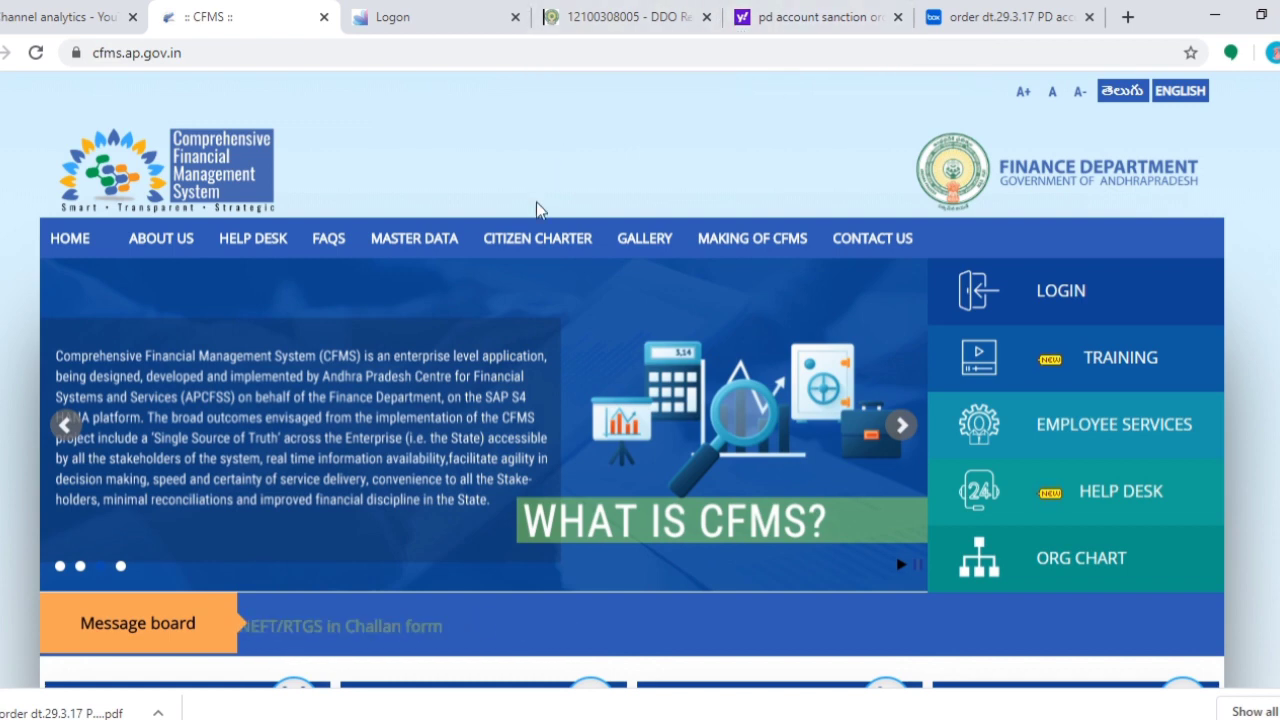
# - Close the old DDO report tab and log in to the Fiori launchpad using the saved user
pyautogui.click(705, 18)
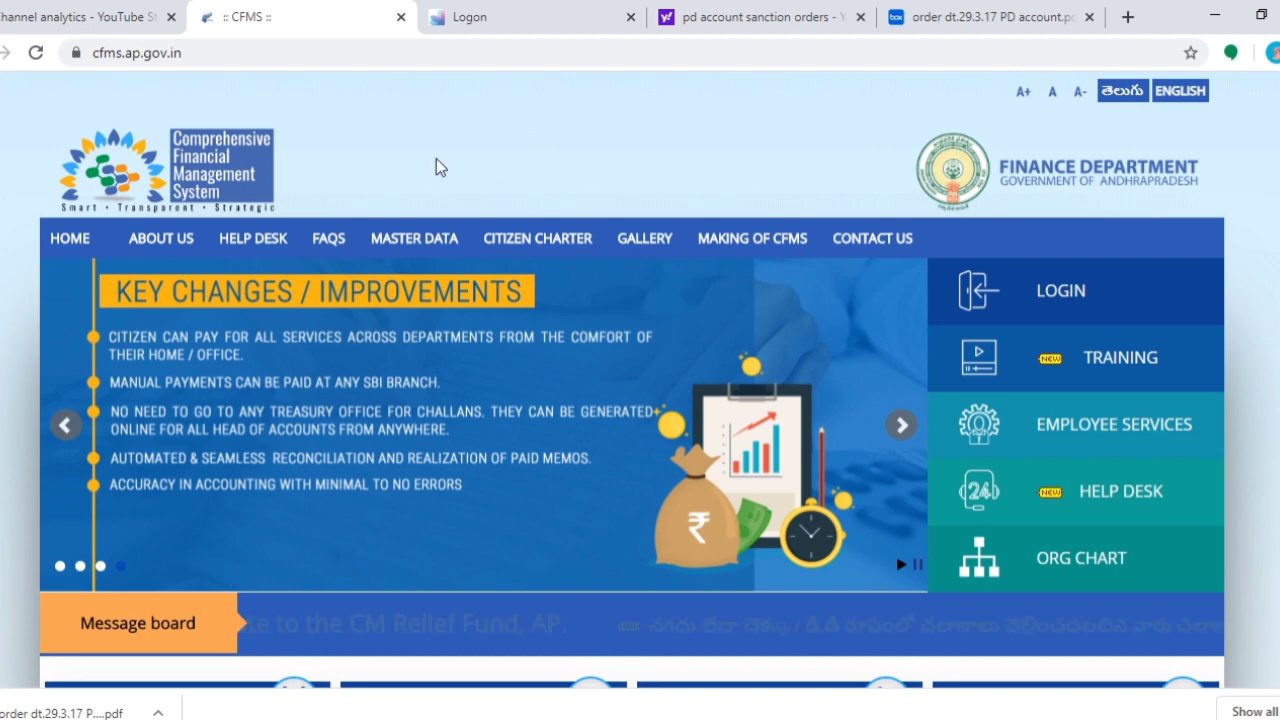
pyautogui.click(1078, 318)
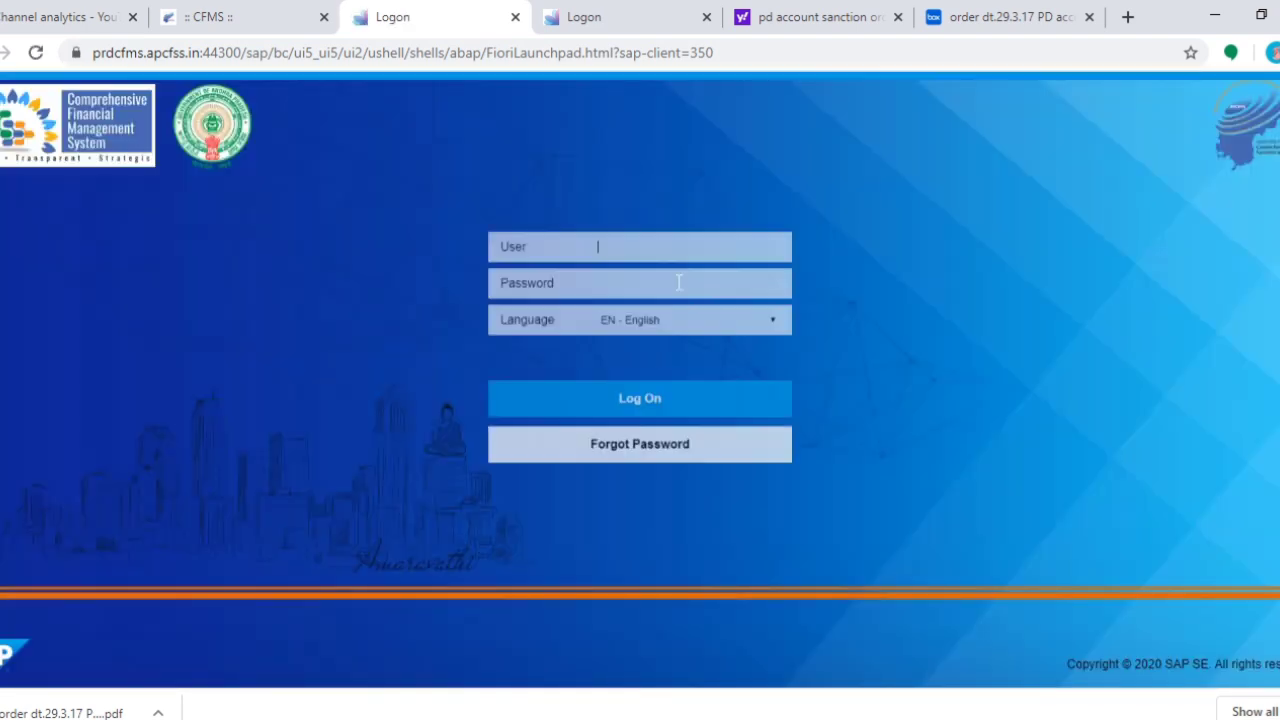
pyautogui.click(584, 213)
pyautogui.scroll(-5, 655, 410)
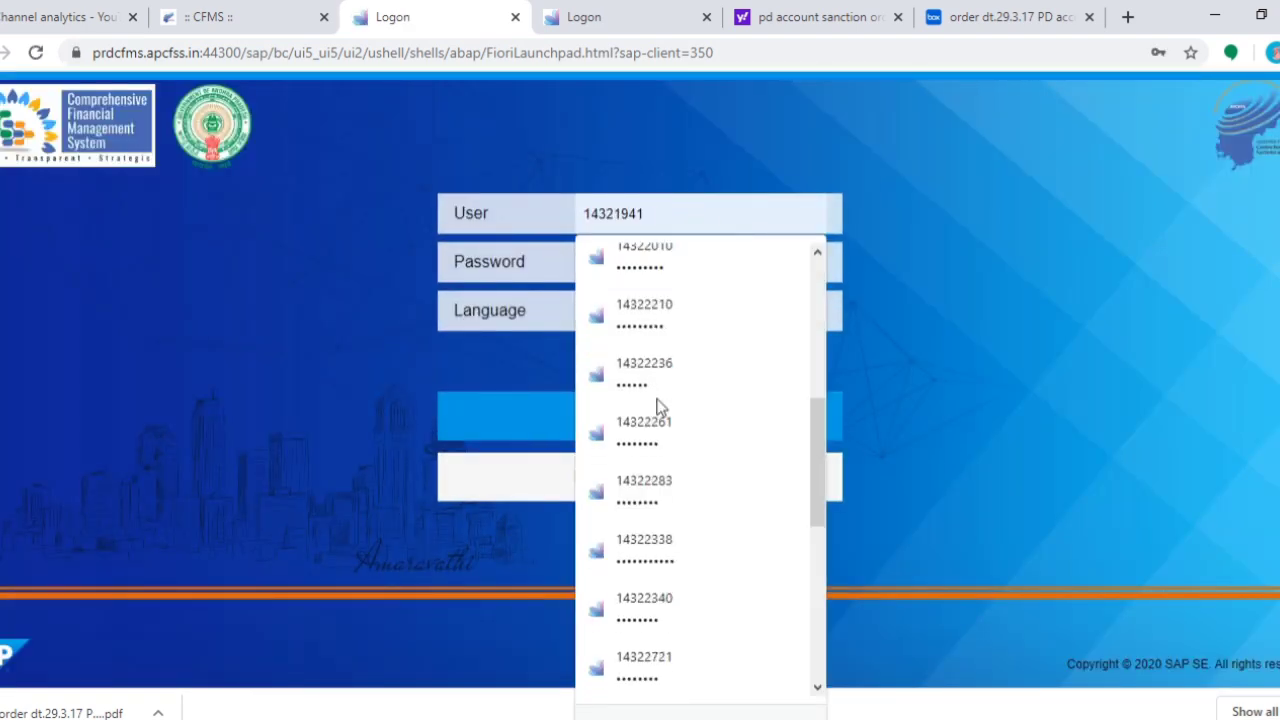
pyautogui.click(652, 420)
pyautogui.click(640, 412)
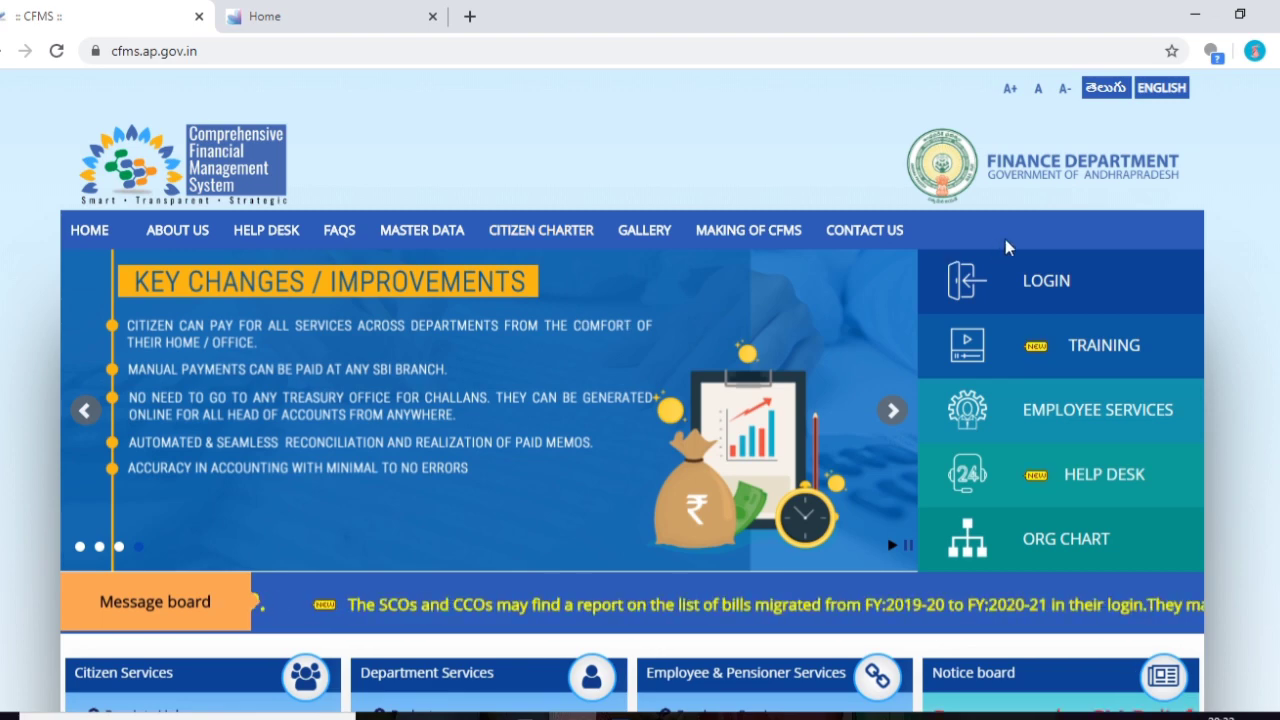
pyautogui.click(287, 15)
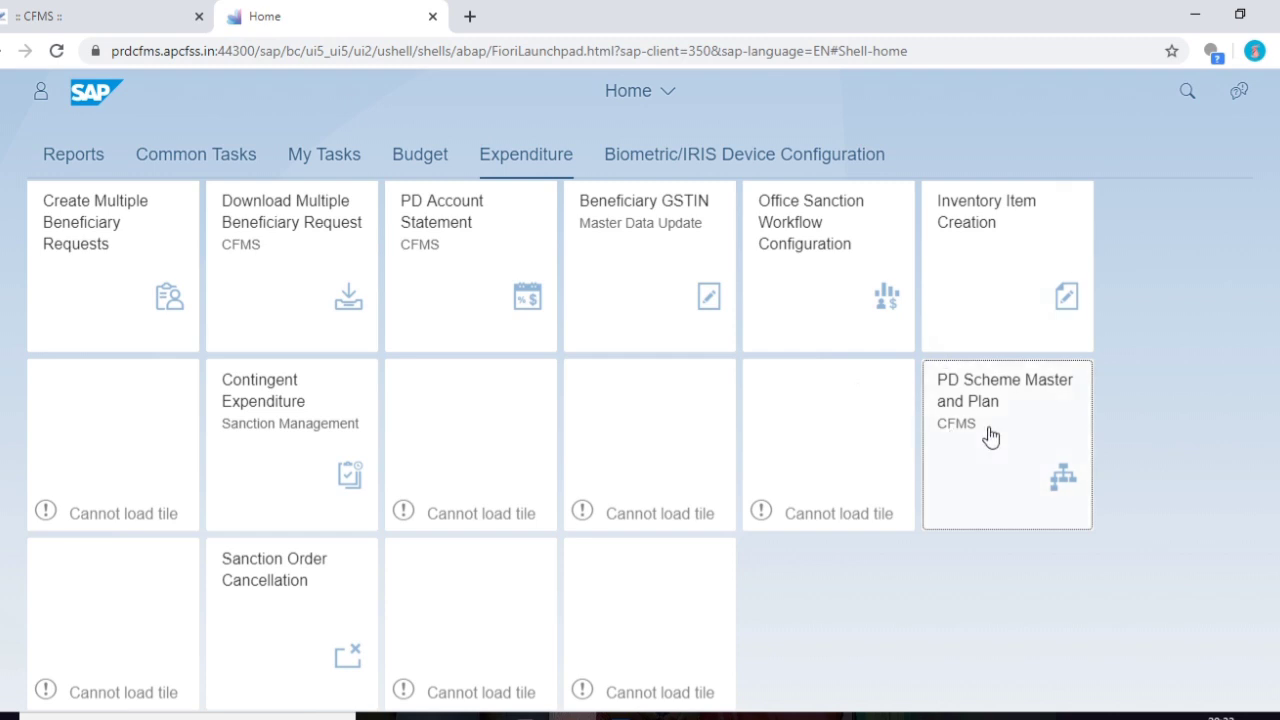
pyautogui.click(1031, 402)
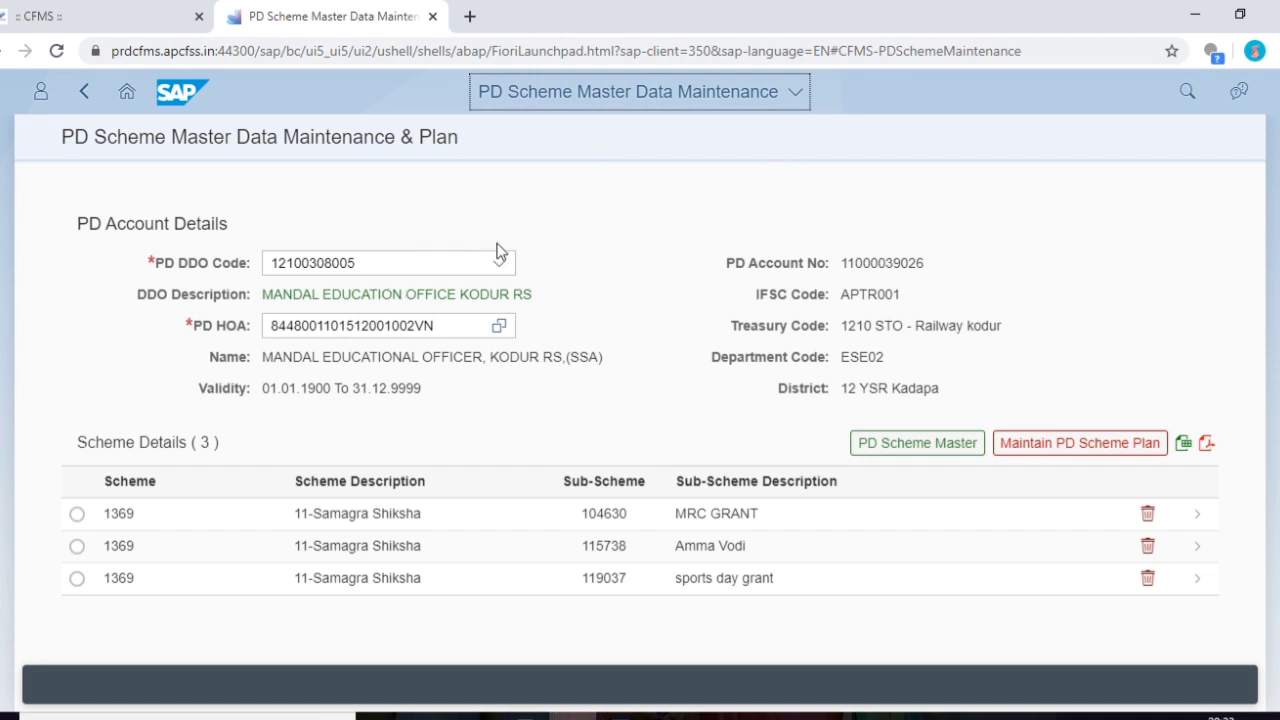
pyautogui.moveTo(428, 229); pyautogui.dragTo(308, 266)
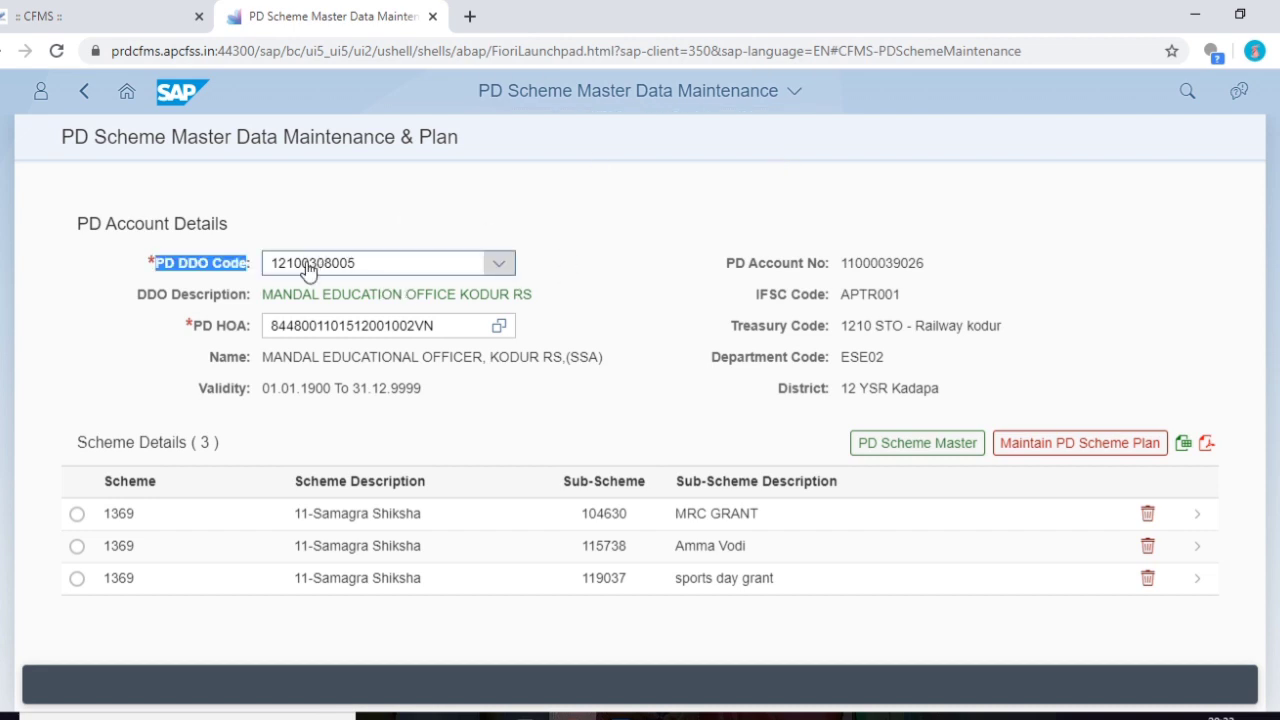
pyautogui.click(425, 268)
pyautogui.click(408, 324)
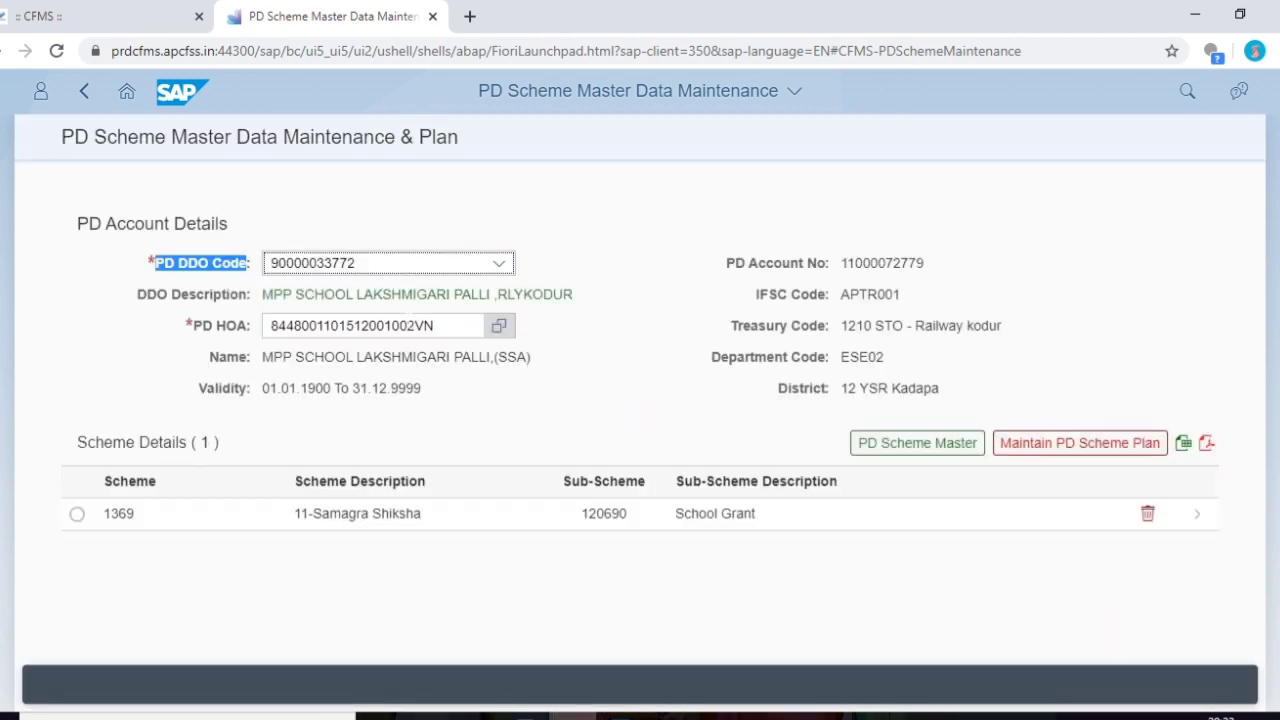
# - Search the schemes for 1369 and select 1369 11-Samagra Shiksha
pyautogui.click(895, 450)
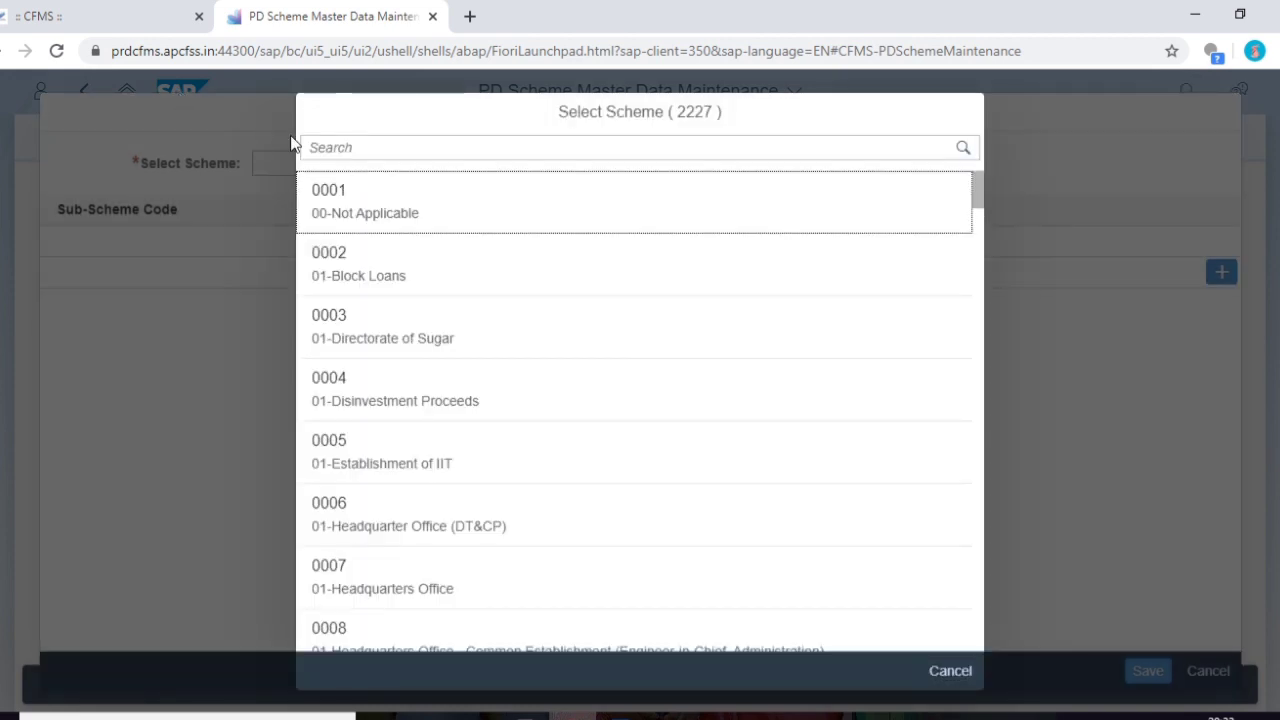
pyautogui.write('1369')
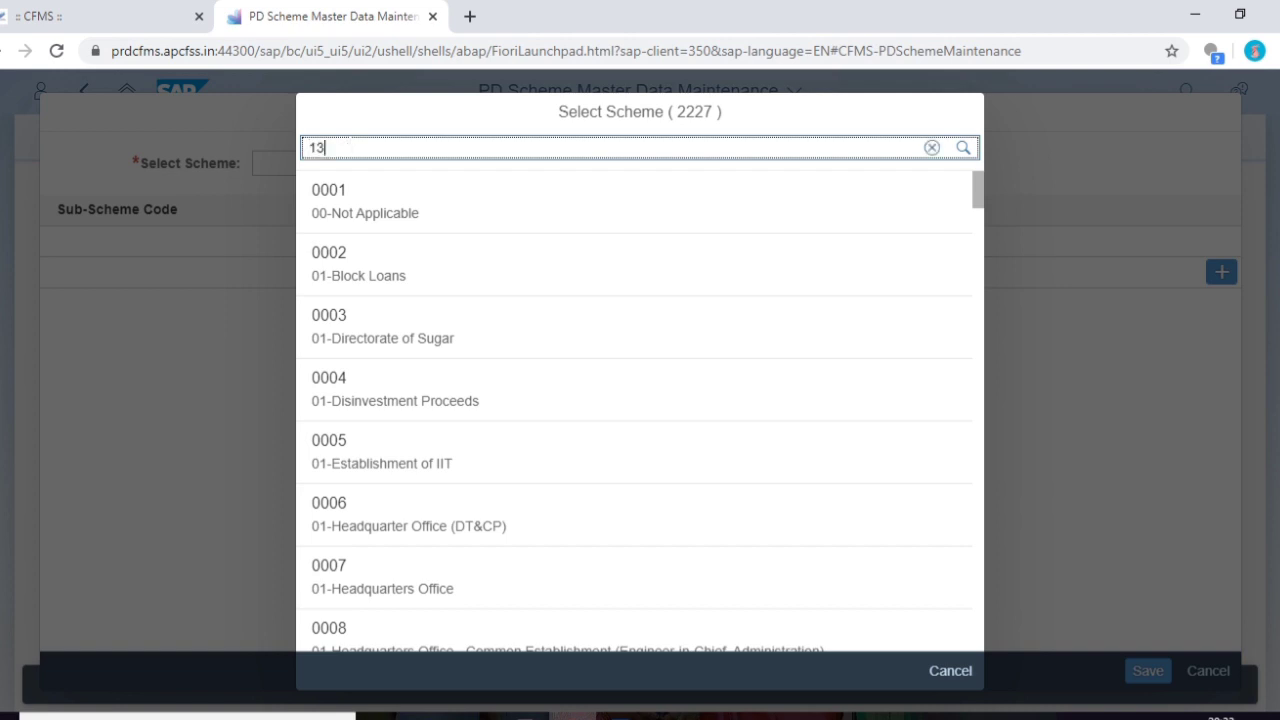
pyautogui.click(966, 148)
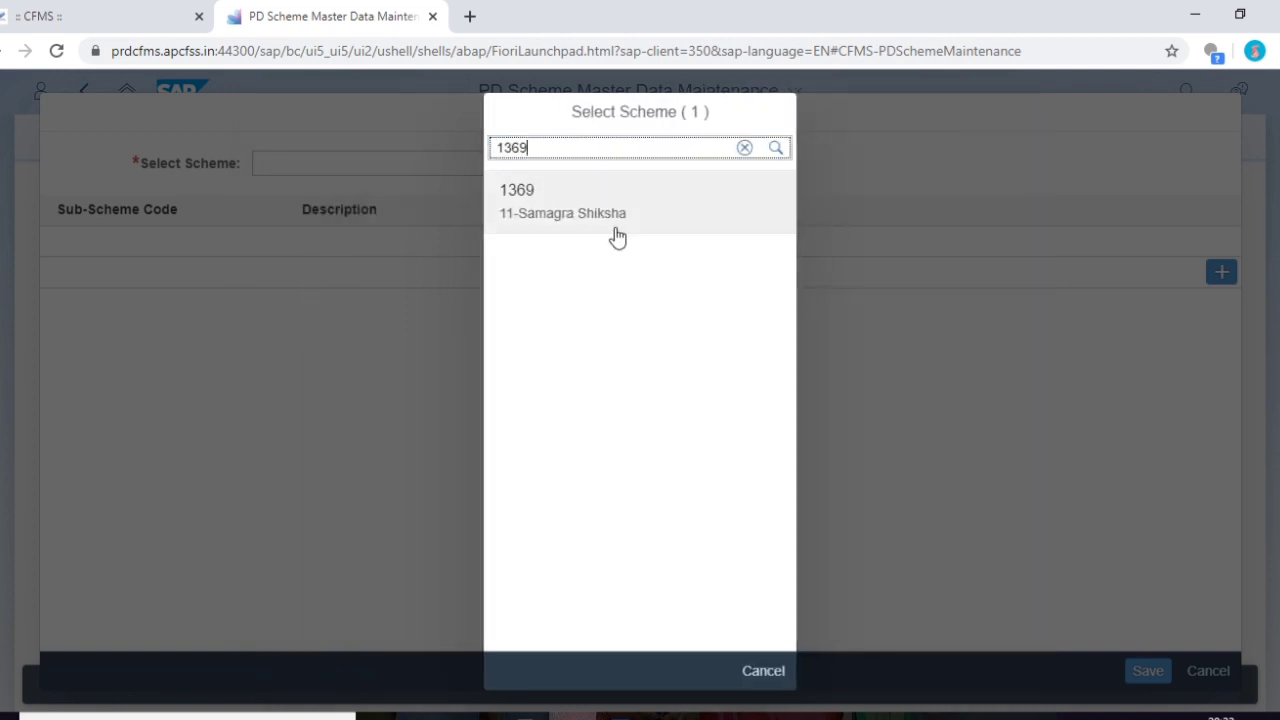
pyautogui.click(614, 229)
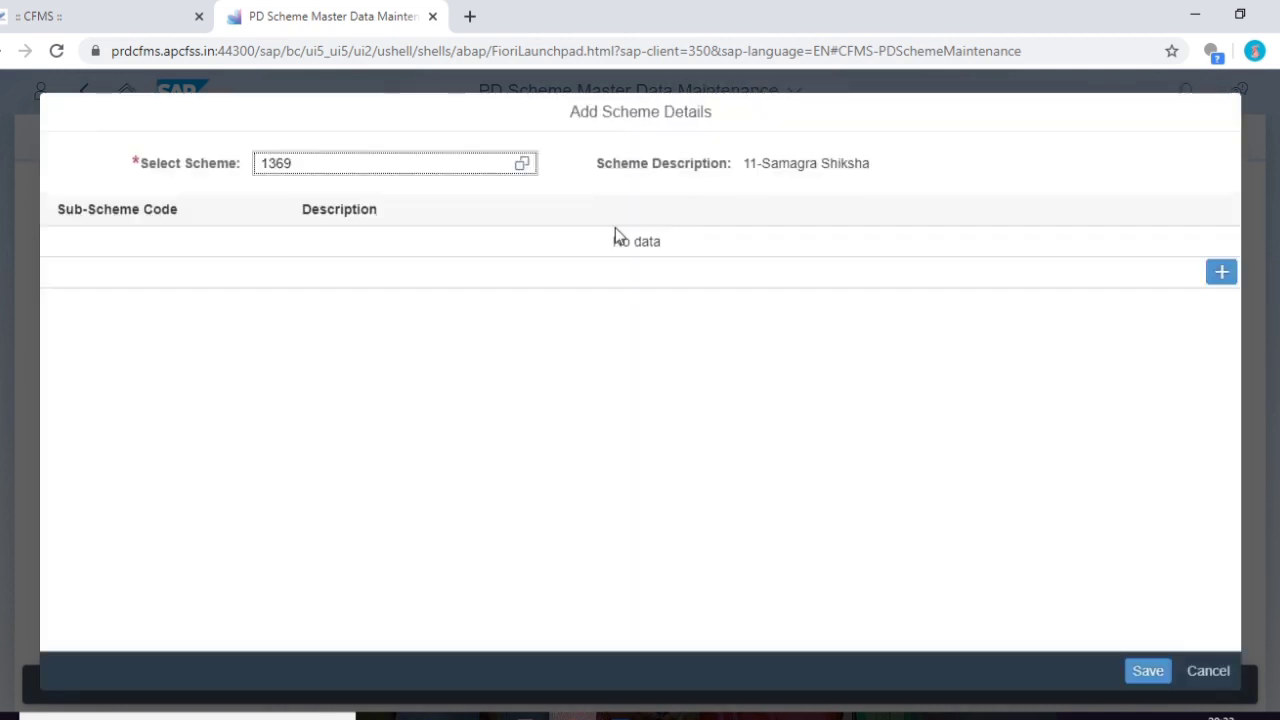
# - Add a sub-scheme described 'Composite School Grant' and save it
pyautogui.click(1221, 272)
pyautogui.click(369, 246)
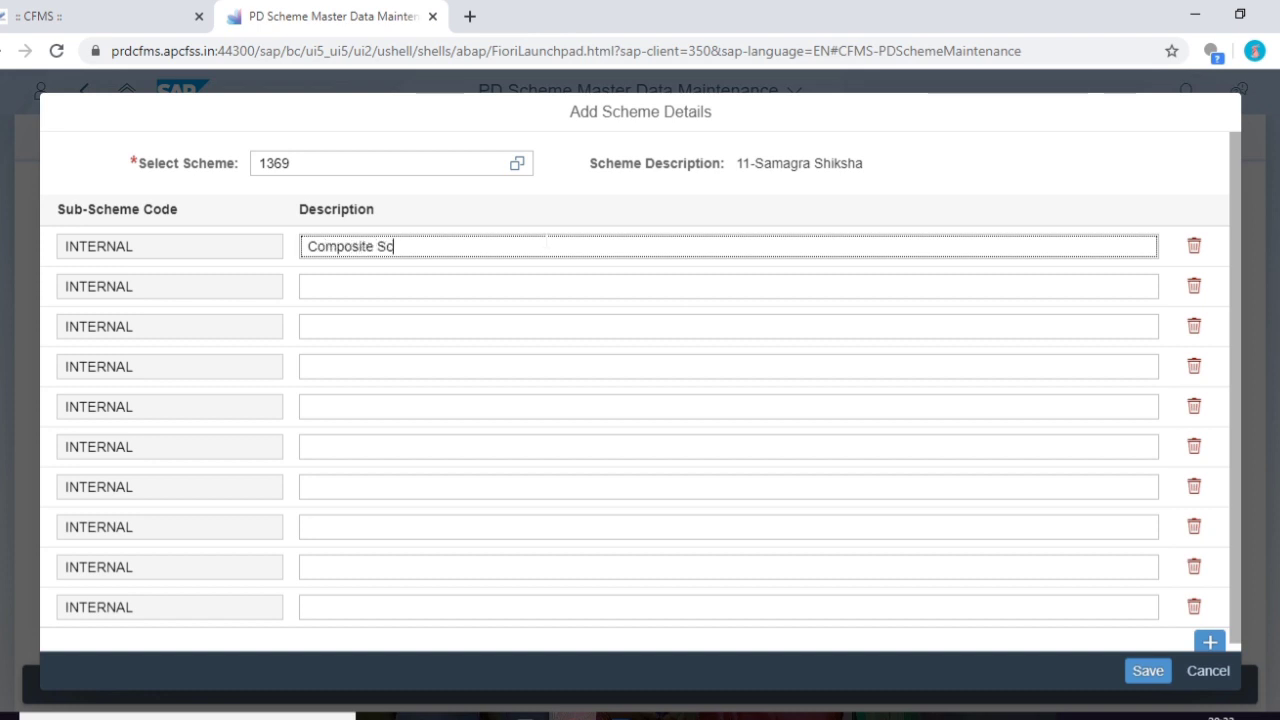
pyautogui.write('Composite School Grant')
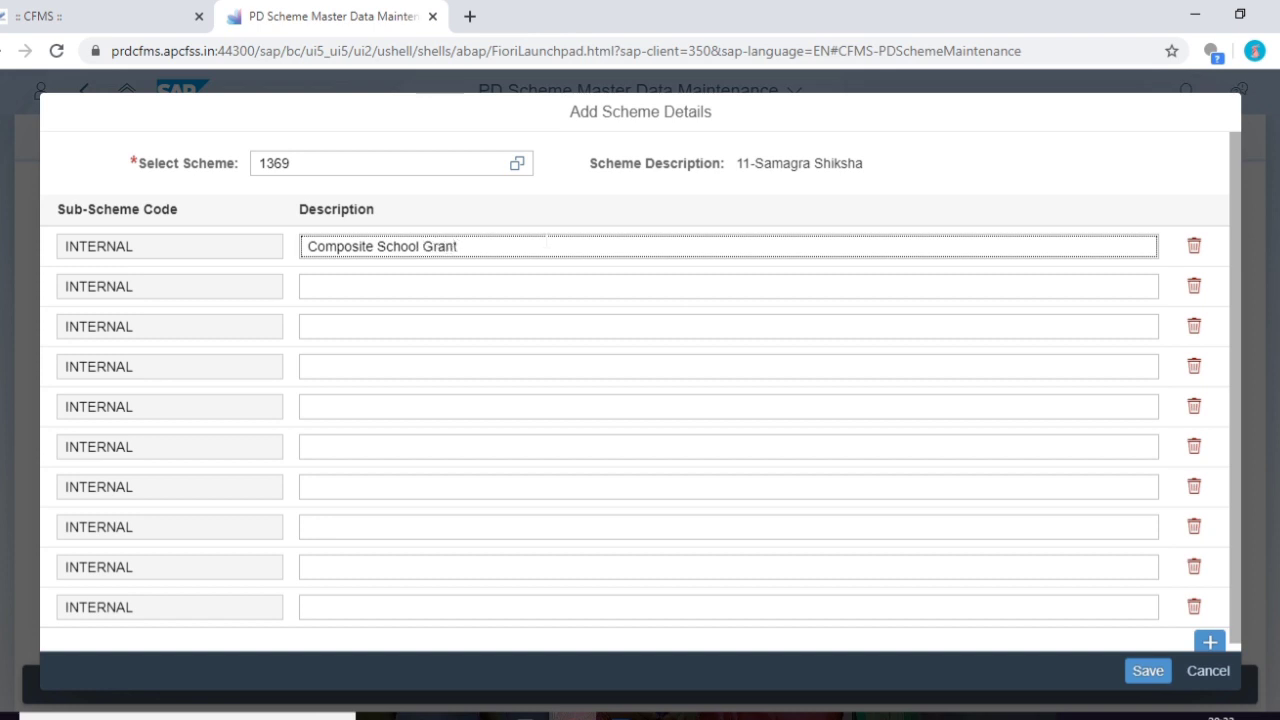
pyautogui.click(1146, 671)
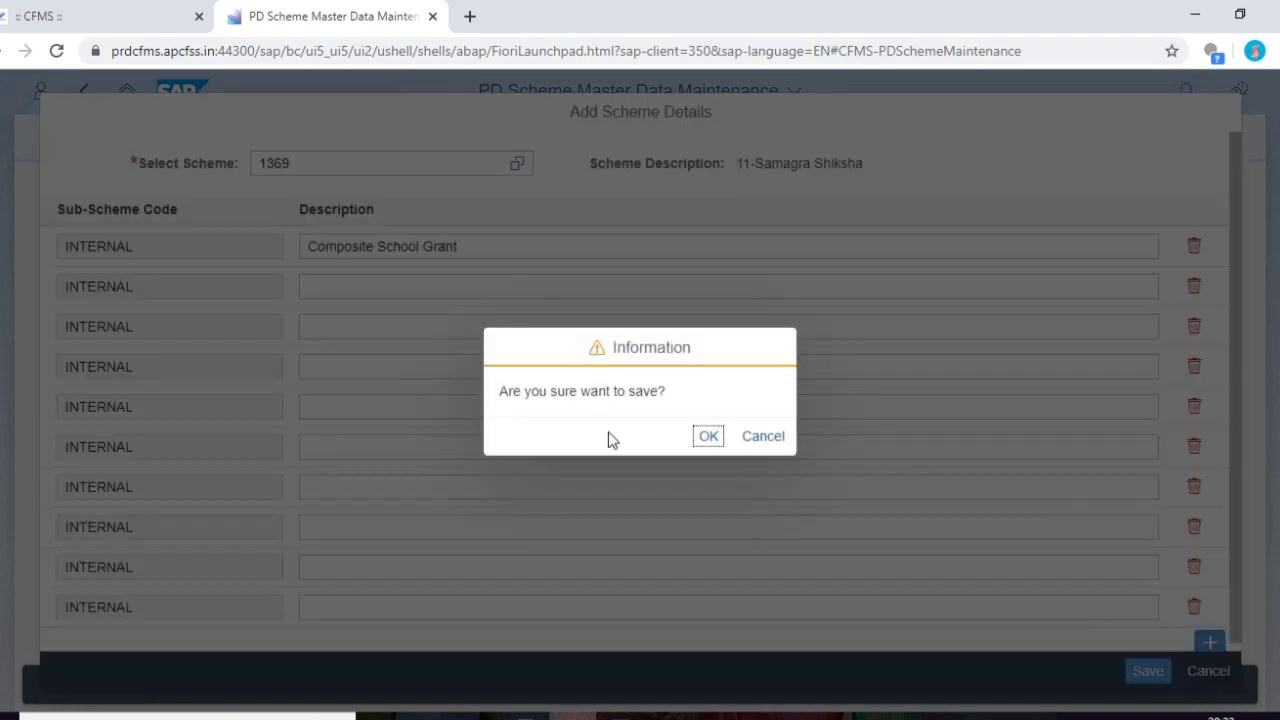
pyautogui.click(704, 438)
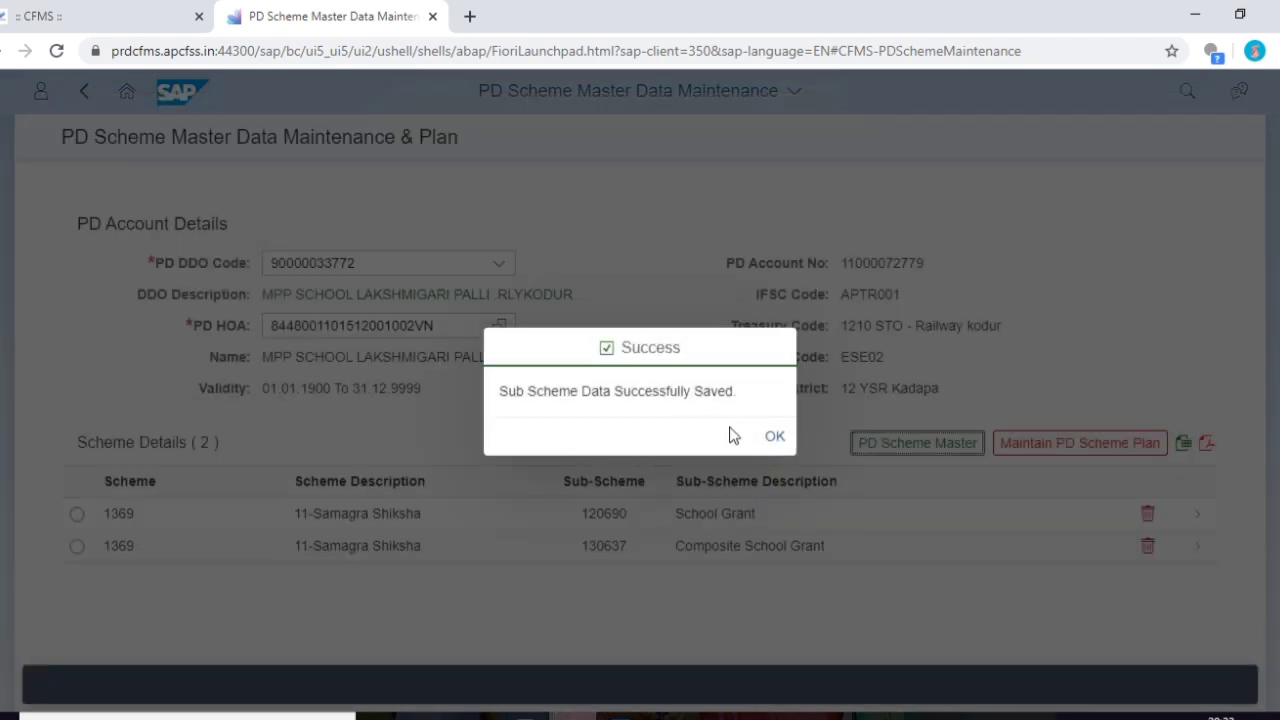
pyautogui.click(775, 436)
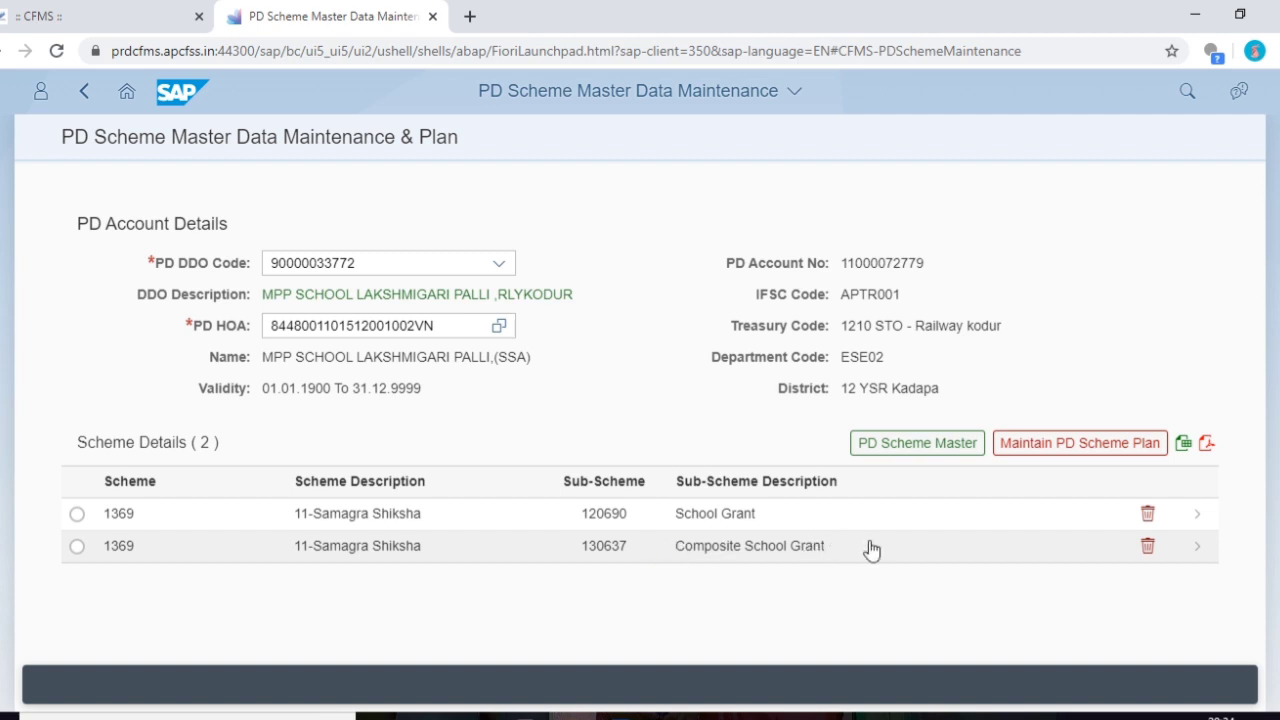
# - Under sub-scheme 130637, add and save activity 130-OFFICE EXPENSES, then open its purpose details
pyautogui.click(785, 547)
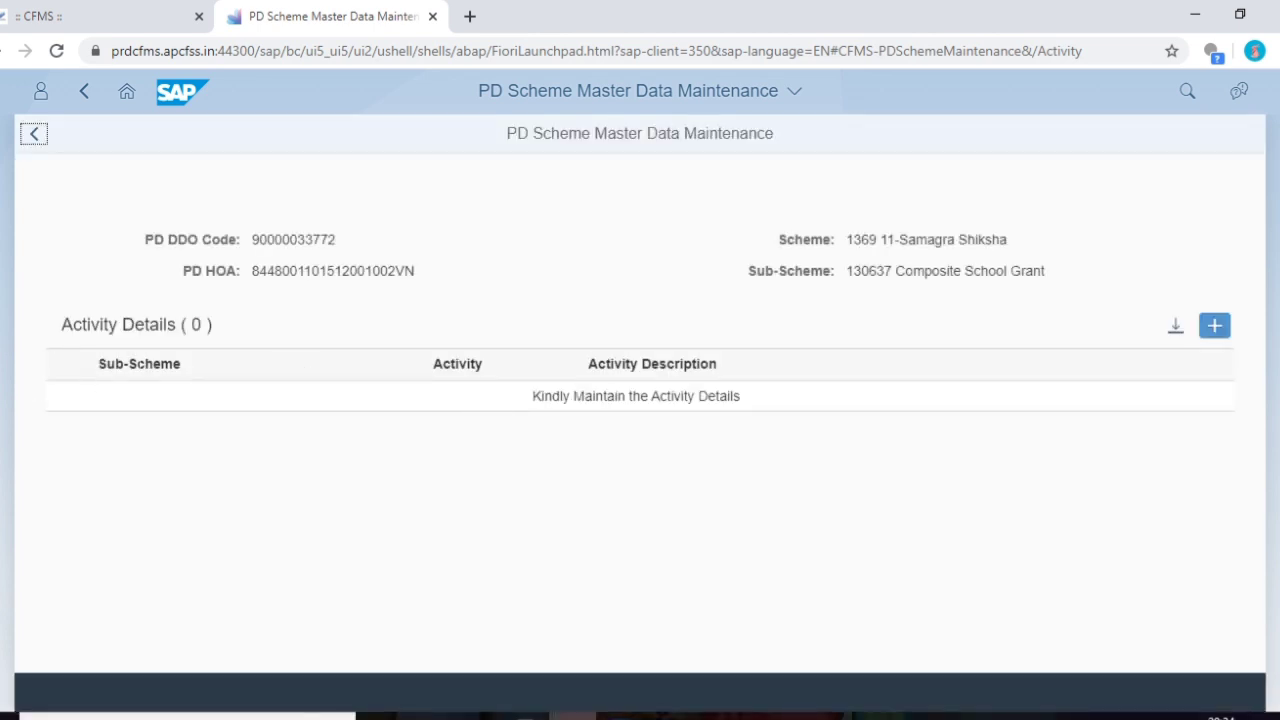
pyautogui.click(1215, 325)
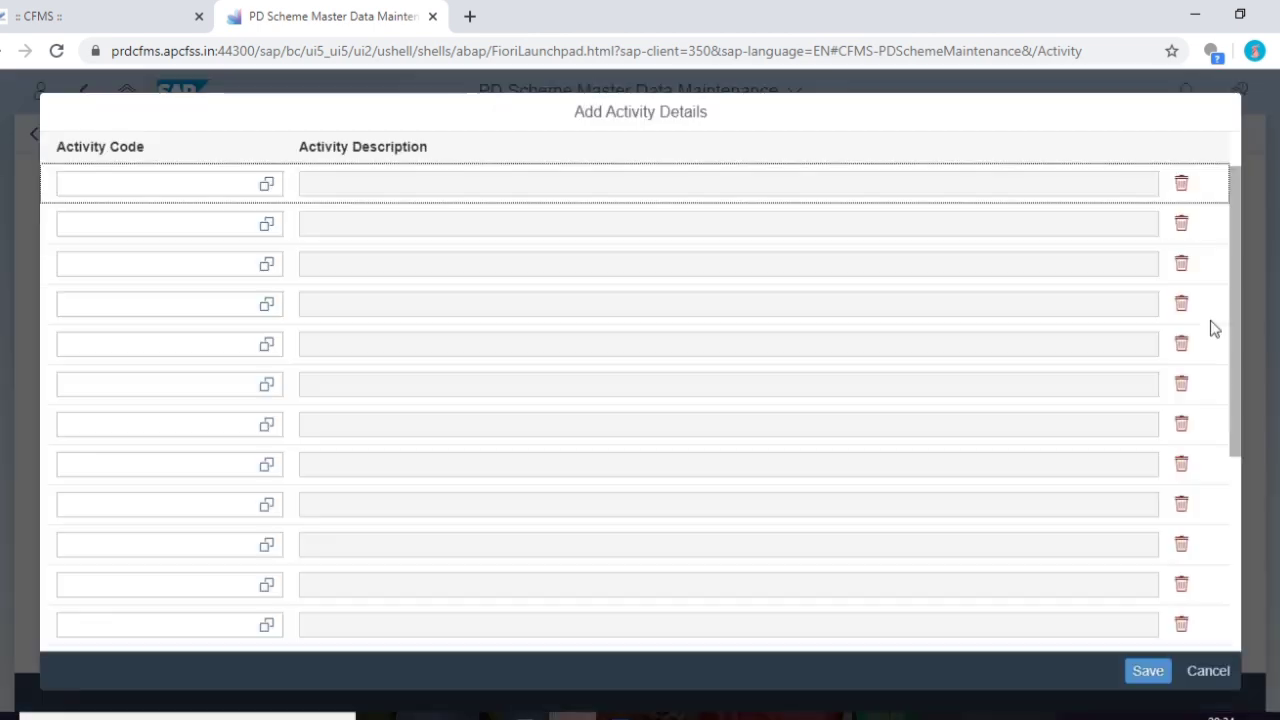
pyautogui.click(266, 183)
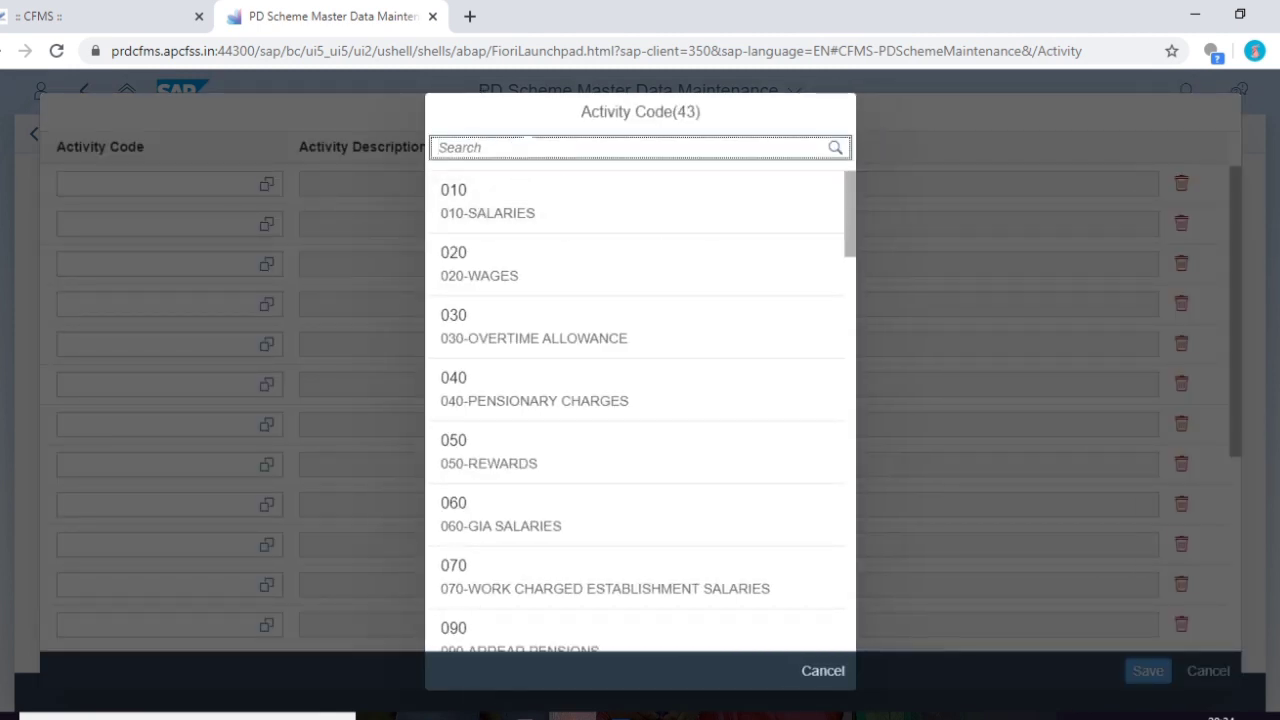
pyautogui.write('130')
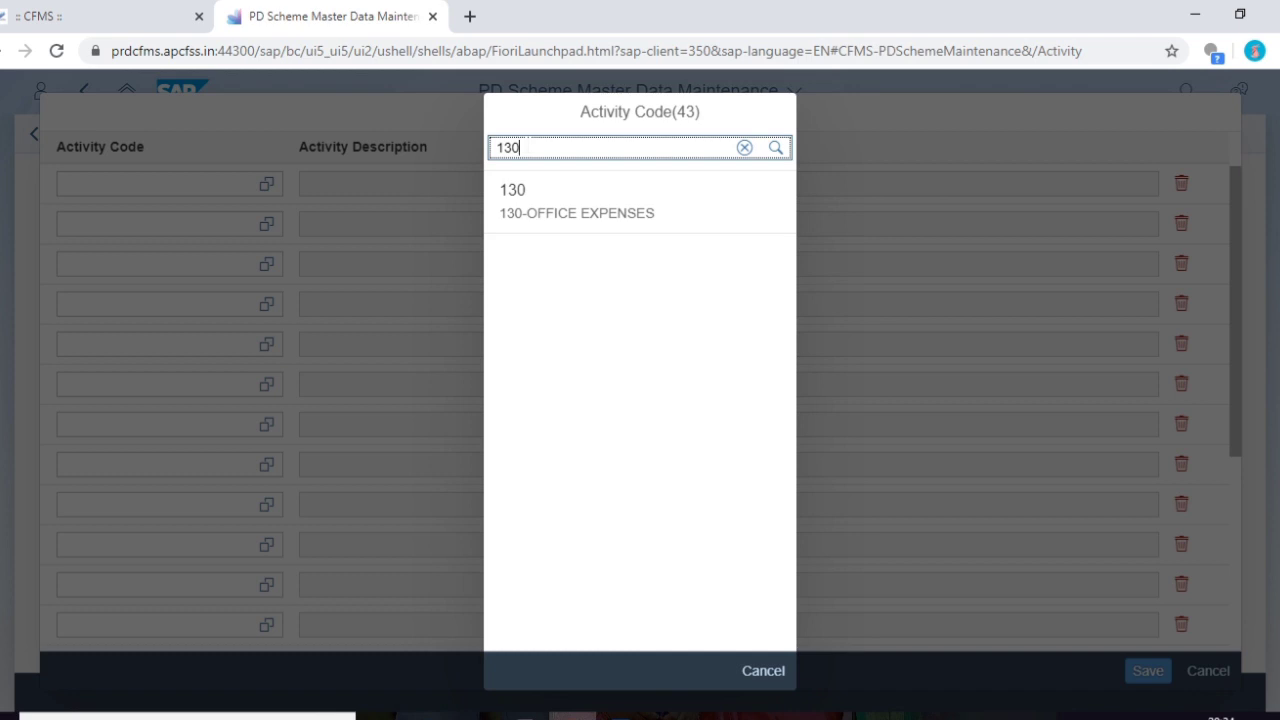
pyautogui.click(570, 185)
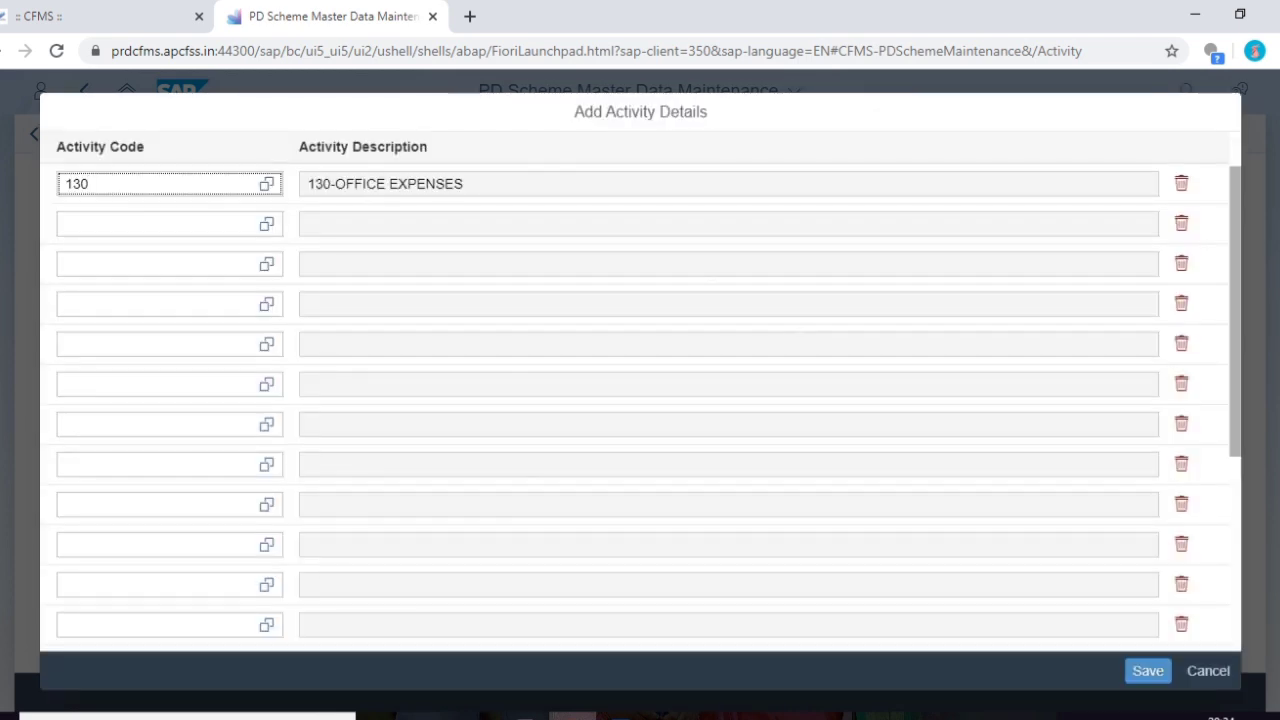
pyautogui.click(1146, 669)
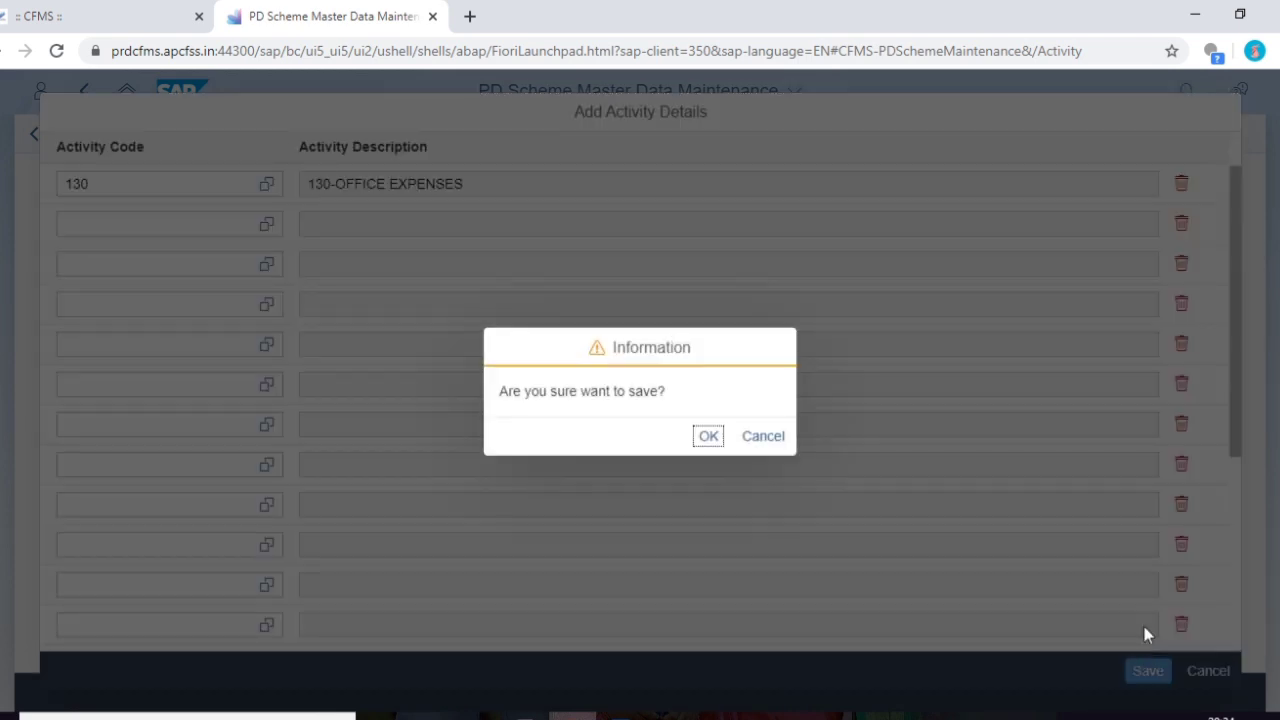
pyautogui.click(709, 435)
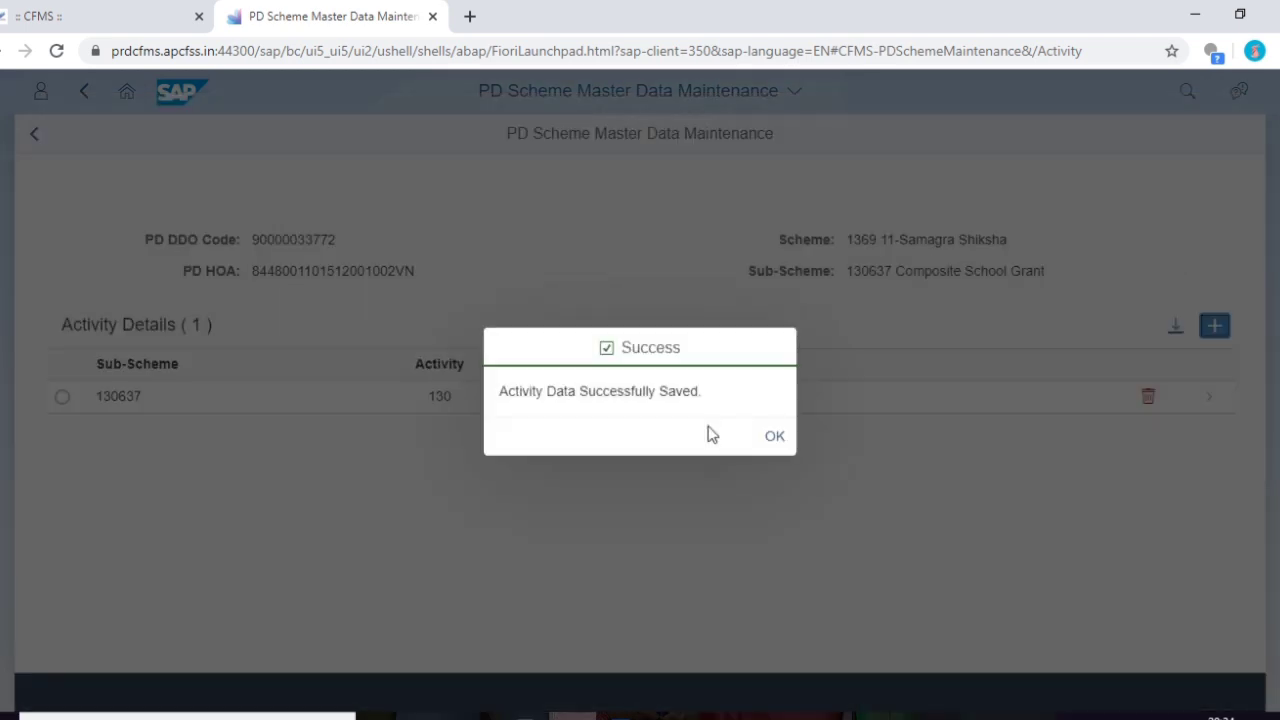
pyautogui.click(768, 437)
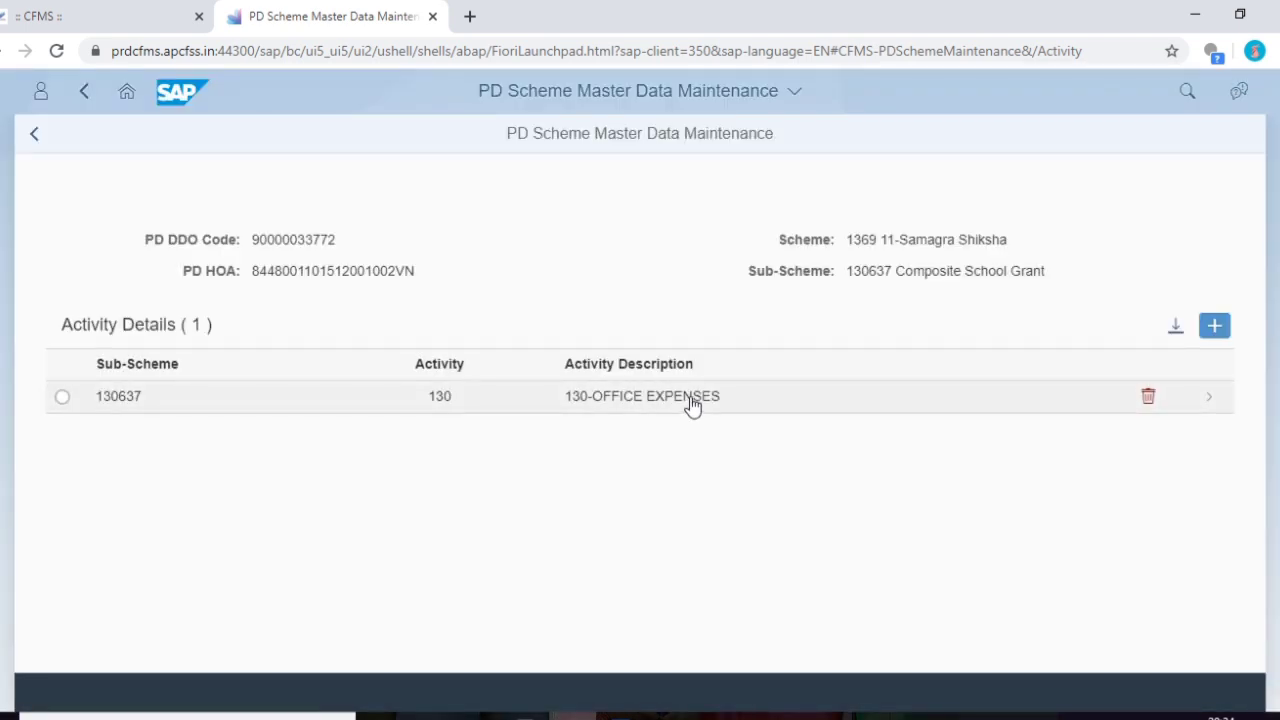
pyautogui.doubleClick(692, 404)
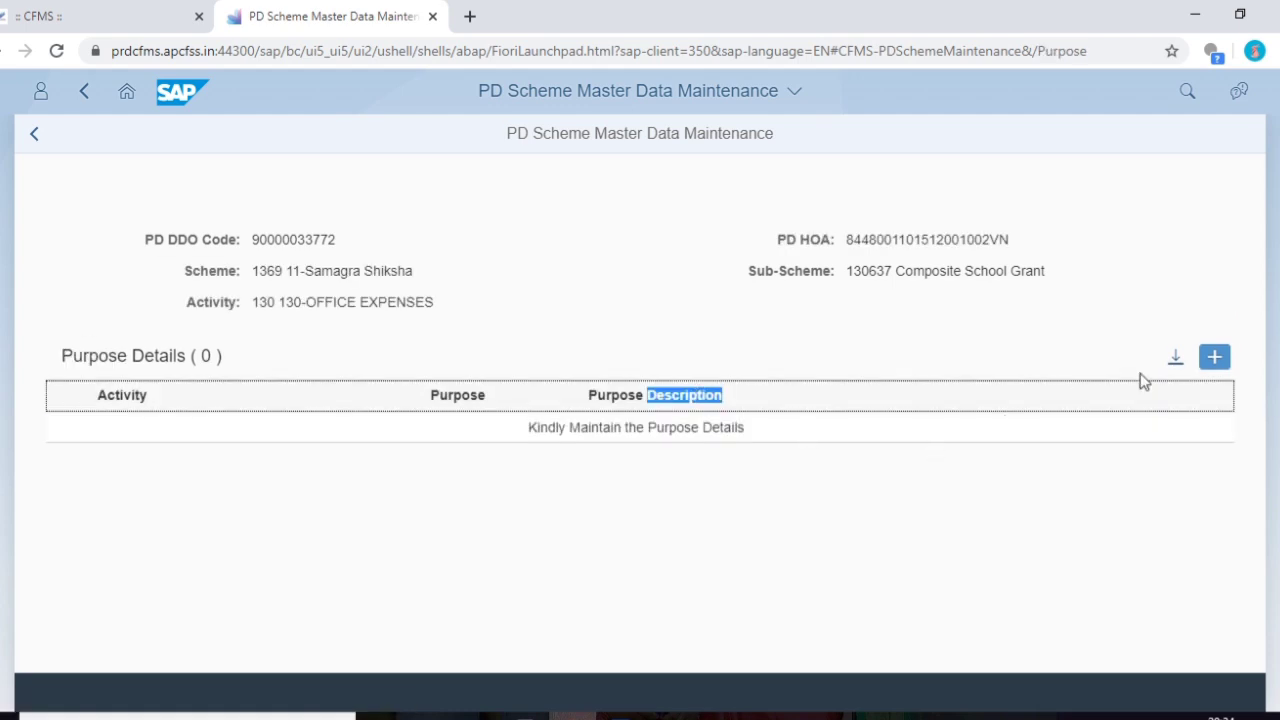
# - Add purpose 135-OE Consumables/Stationery to activity 130 and save it
pyautogui.click(1214, 357)
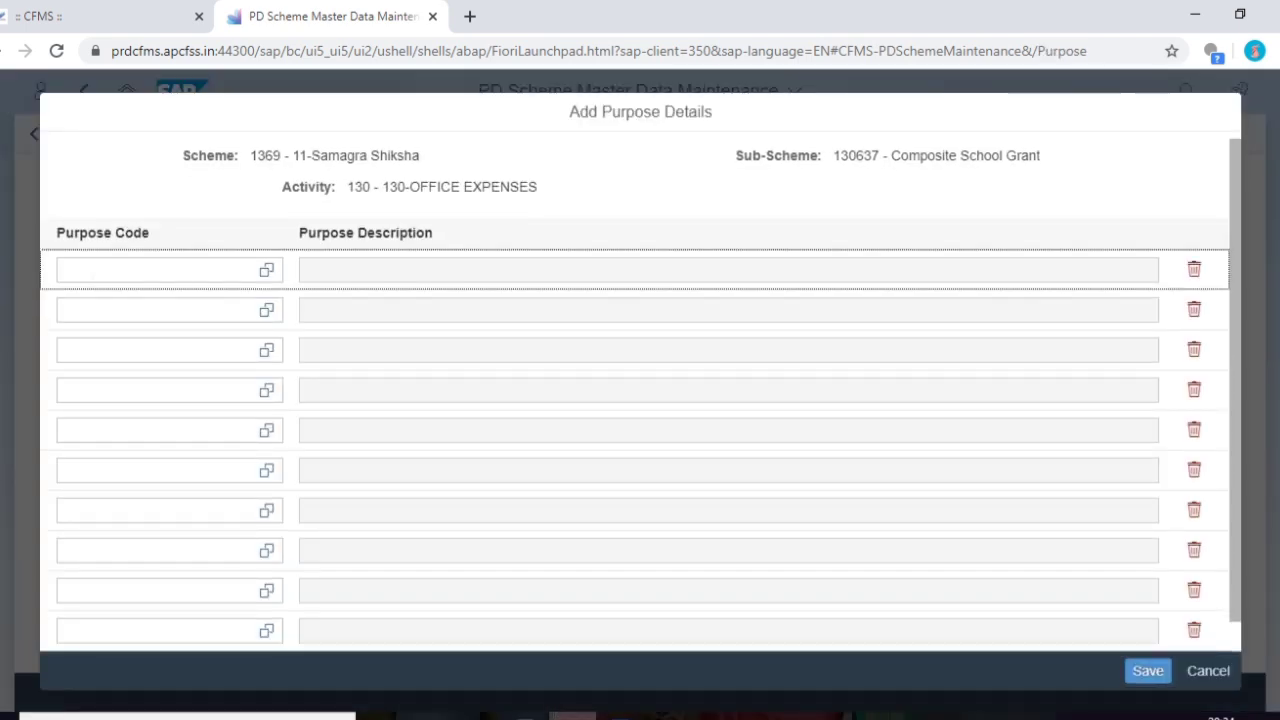
pyautogui.click(266, 270)
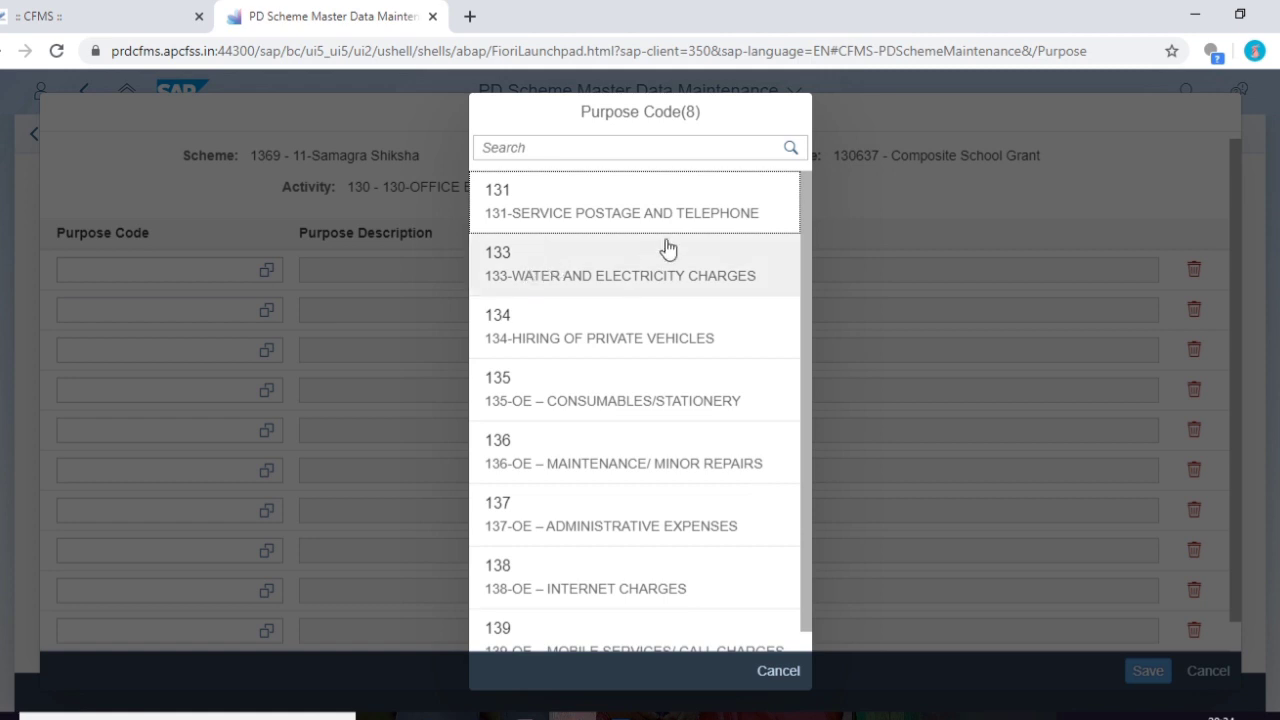
pyautogui.scroll(-1, 597, 263)
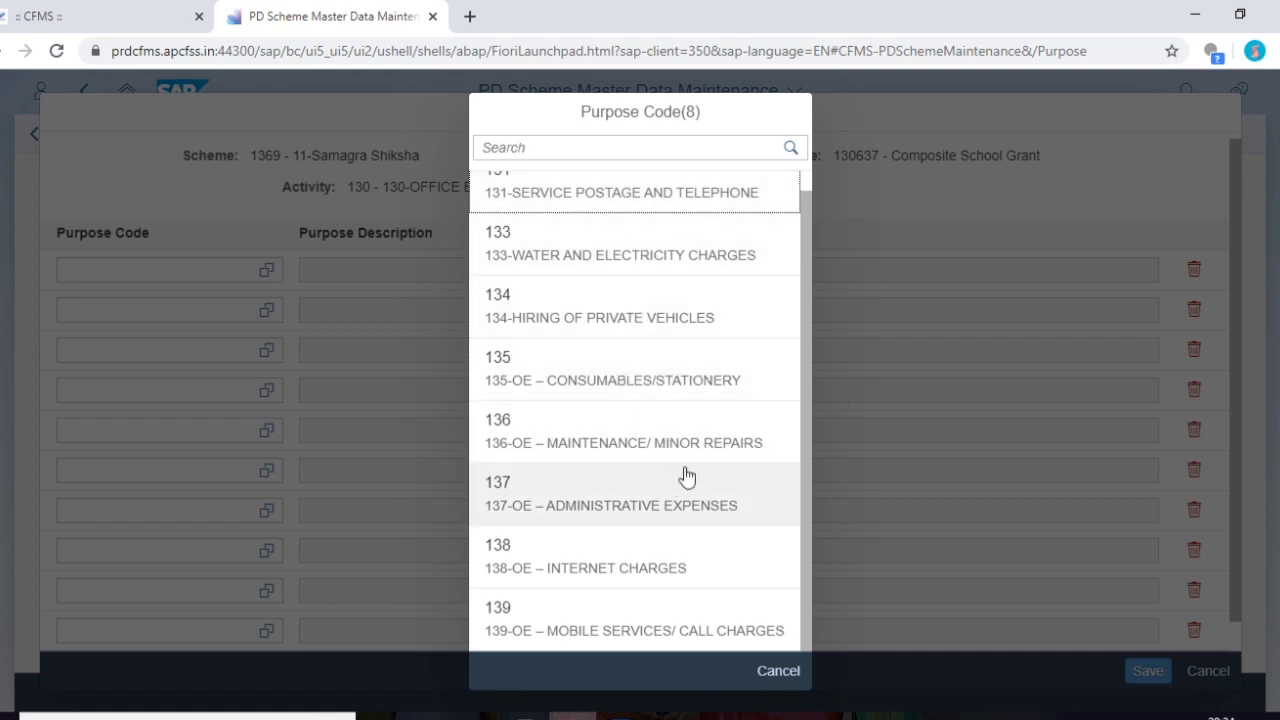
pyautogui.click(682, 383)
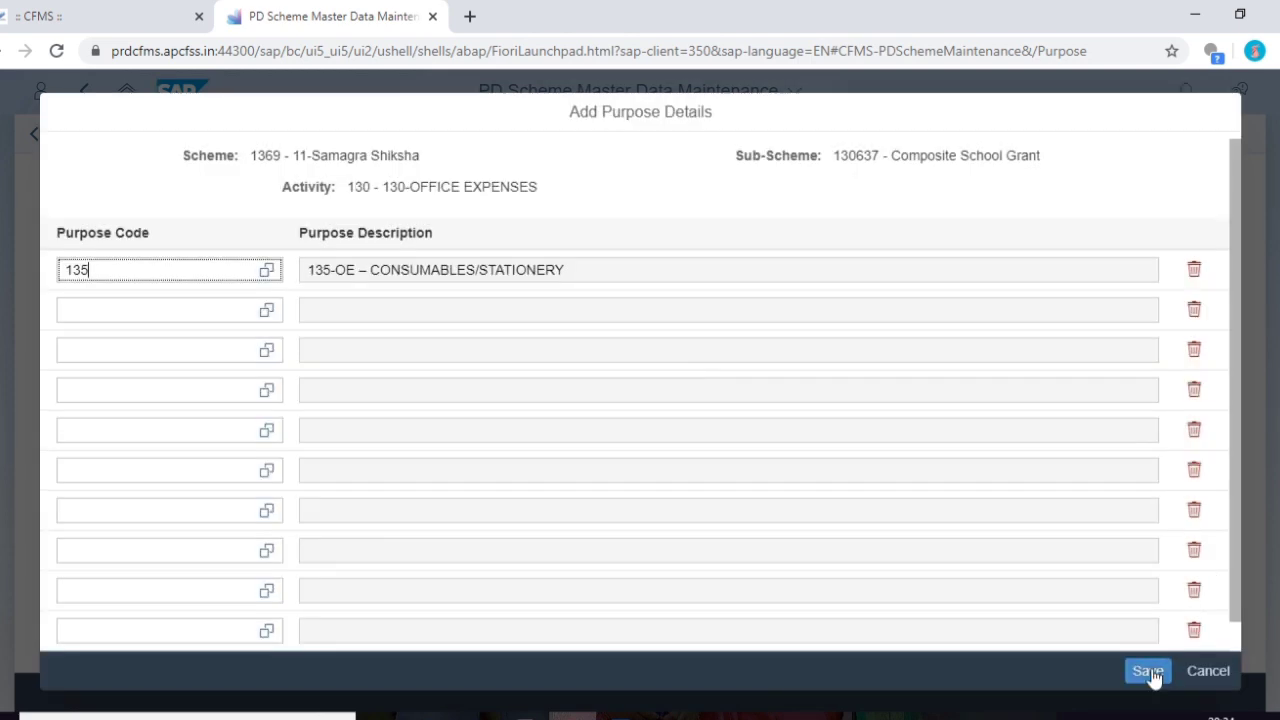
pyautogui.click(1146, 671)
pyautogui.click(705, 439)
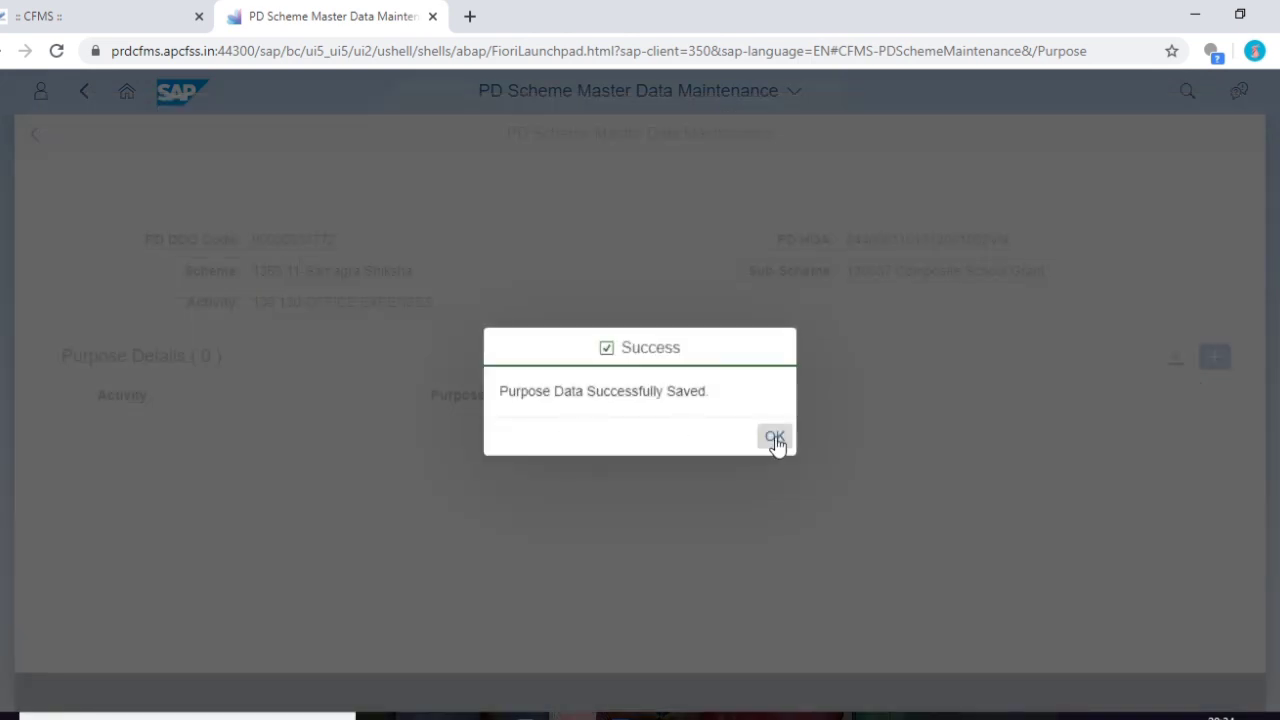
# - Return to the launchpad home and reopen PD Scheme Master and Plan
pyautogui.click(775, 438)
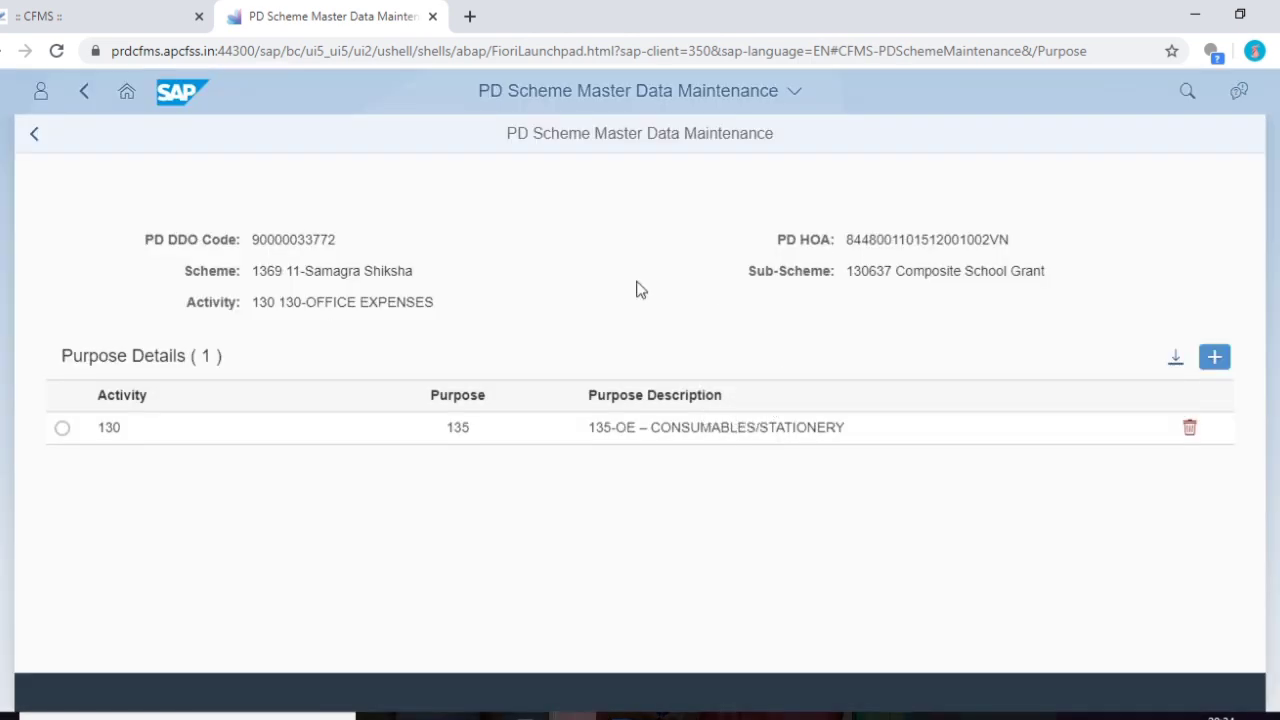
pyautogui.click(127, 91)
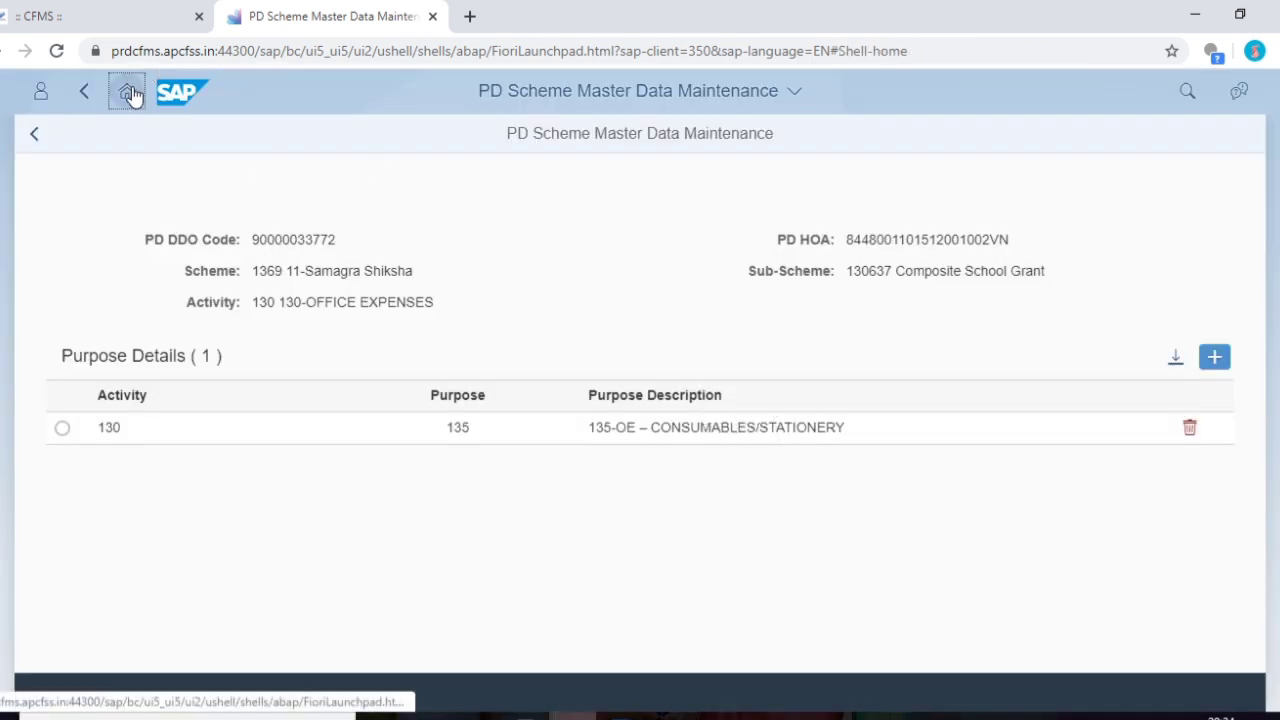
pyautogui.click(1003, 391)
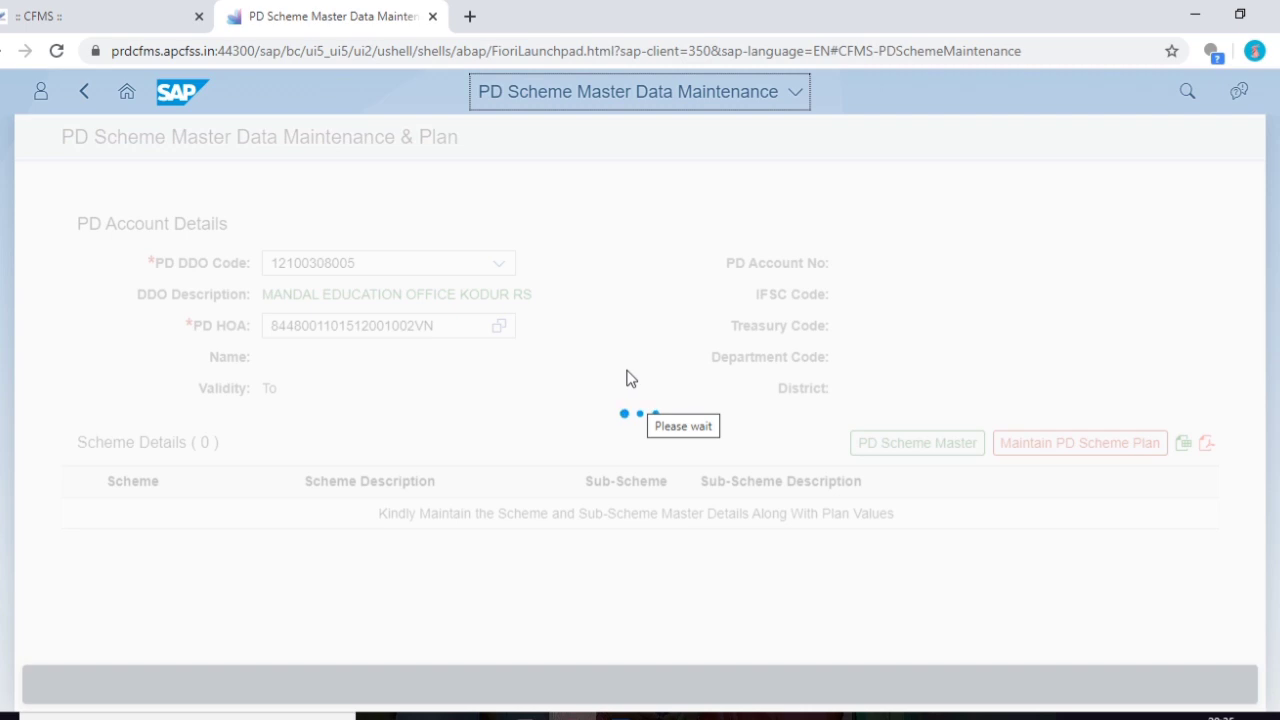
pyautogui.click(499, 263)
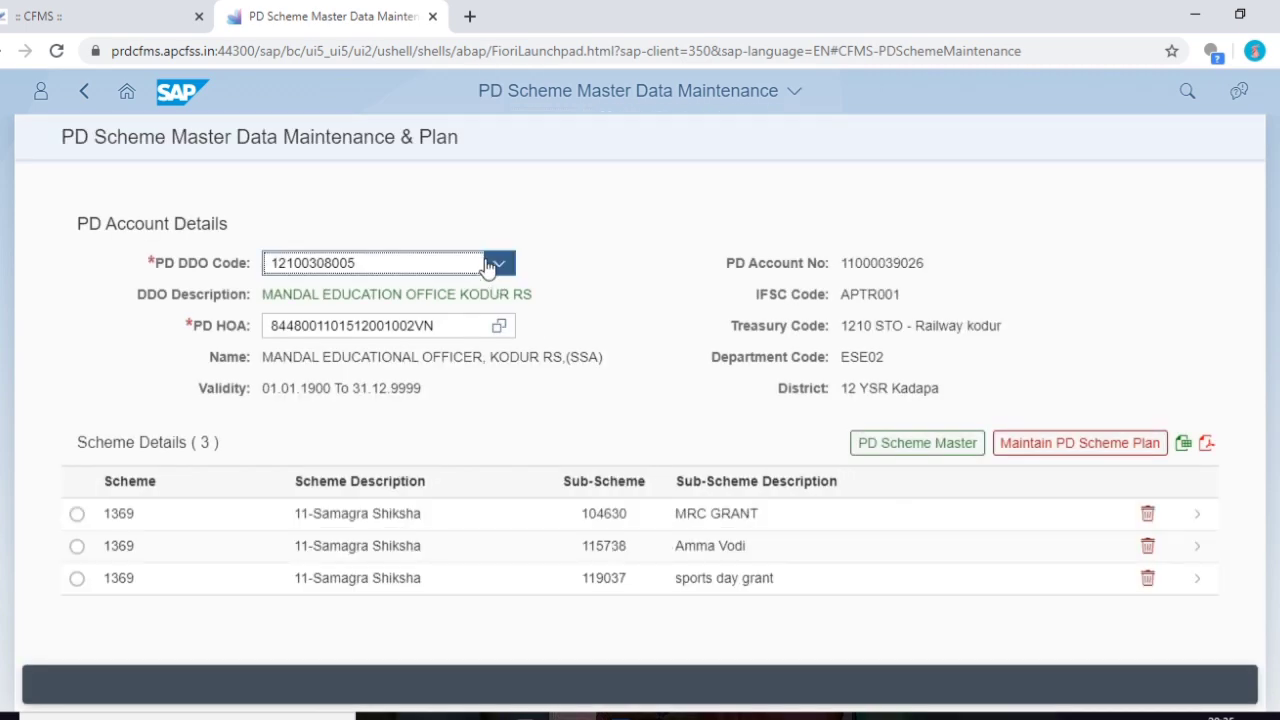
pyautogui.click(401, 328)
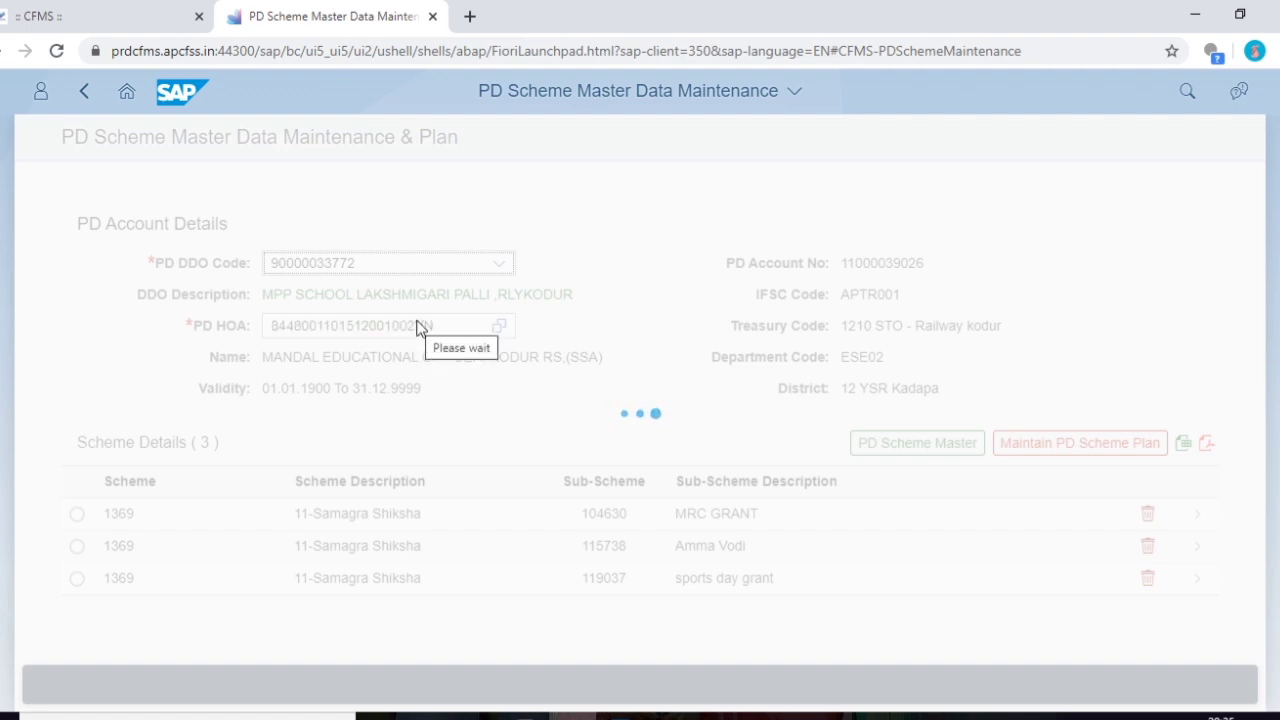
pyautogui.click(1060, 445)
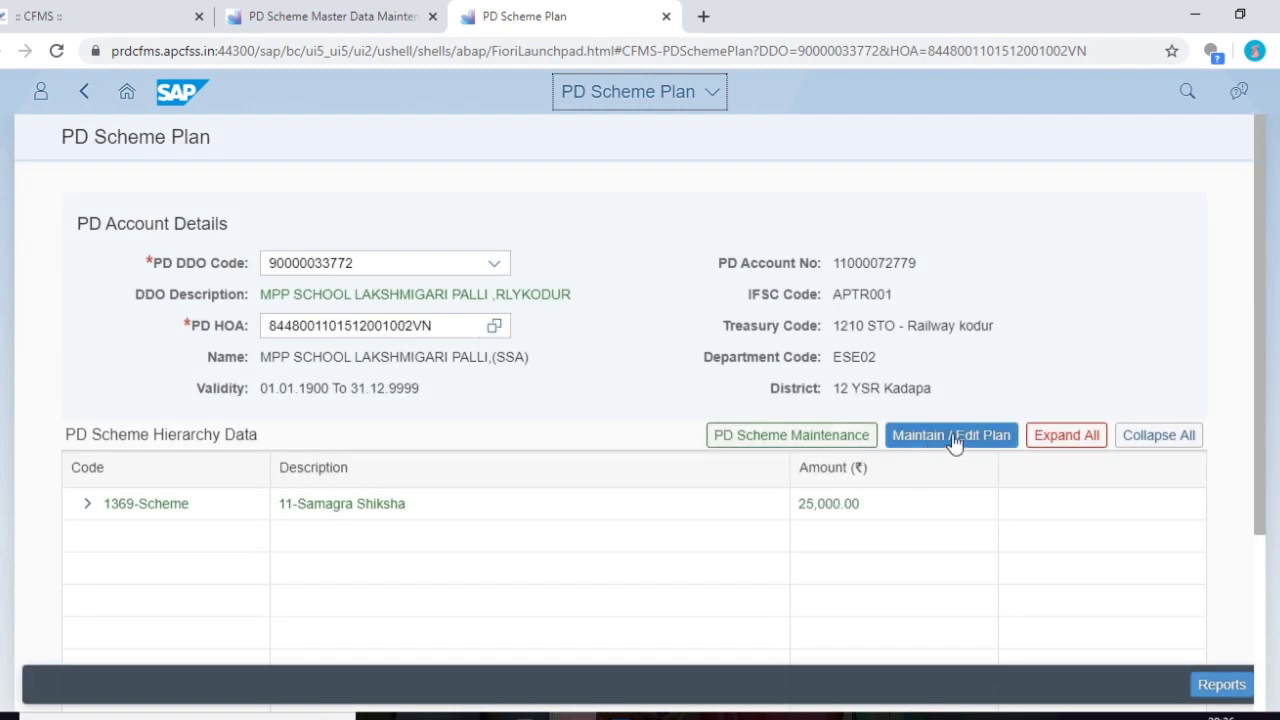
pyautogui.click(953, 437)
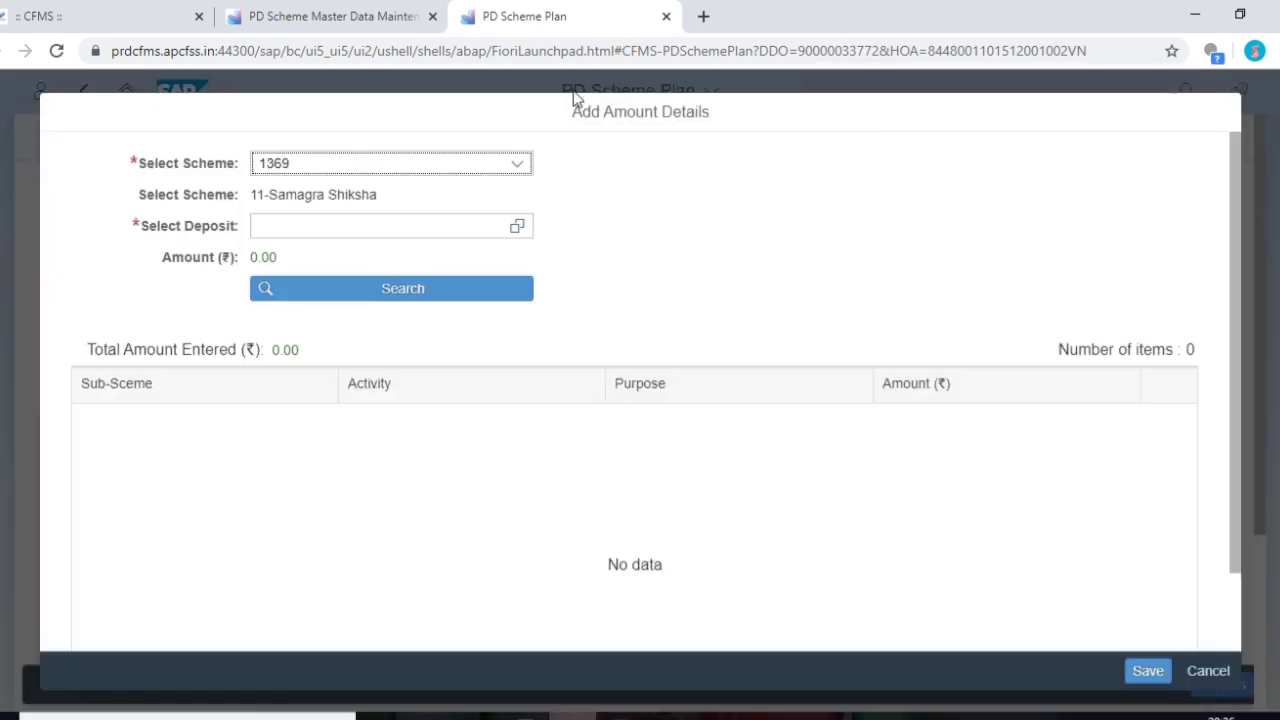
pyautogui.click(517, 226)
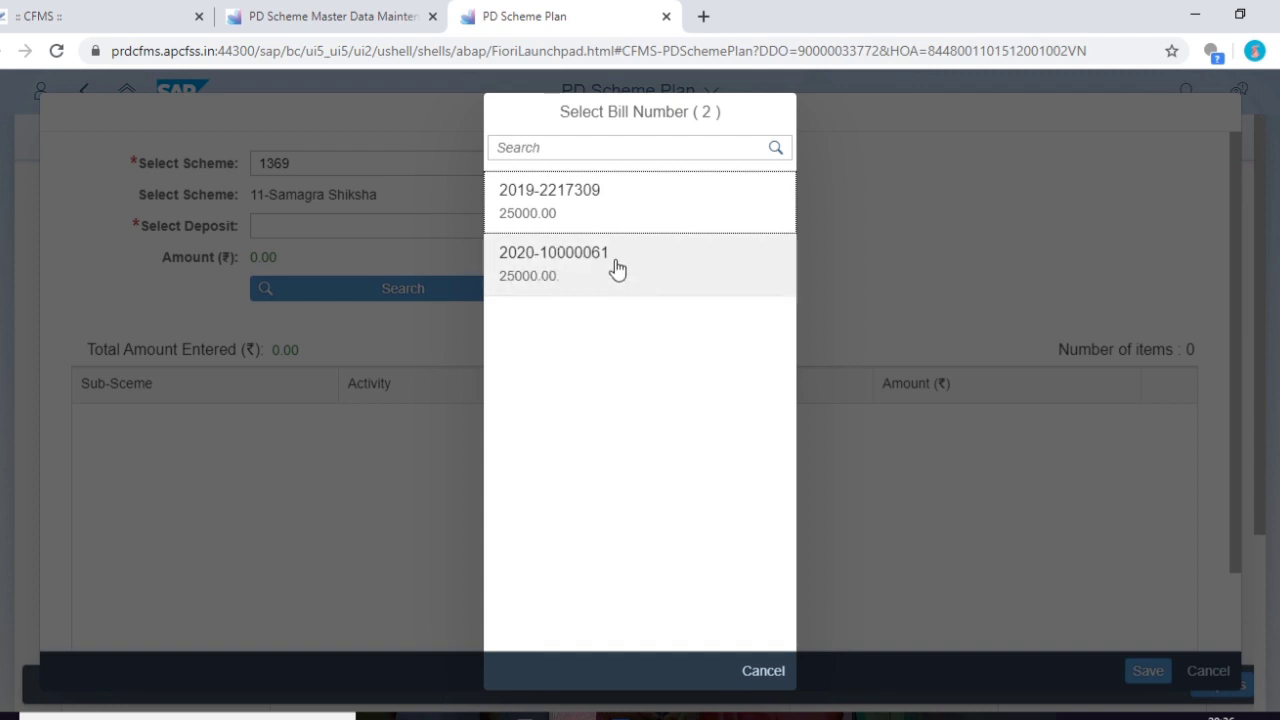
pyautogui.click(617, 268)
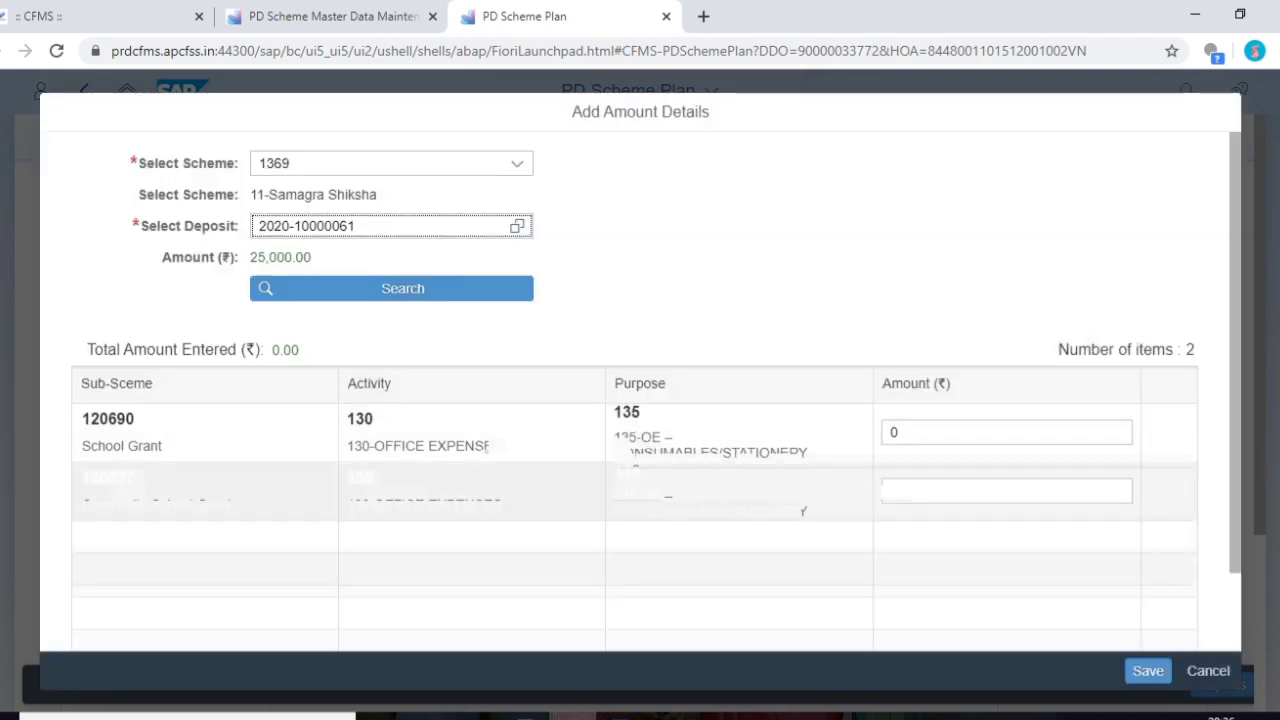
pyautogui.click(897, 490)
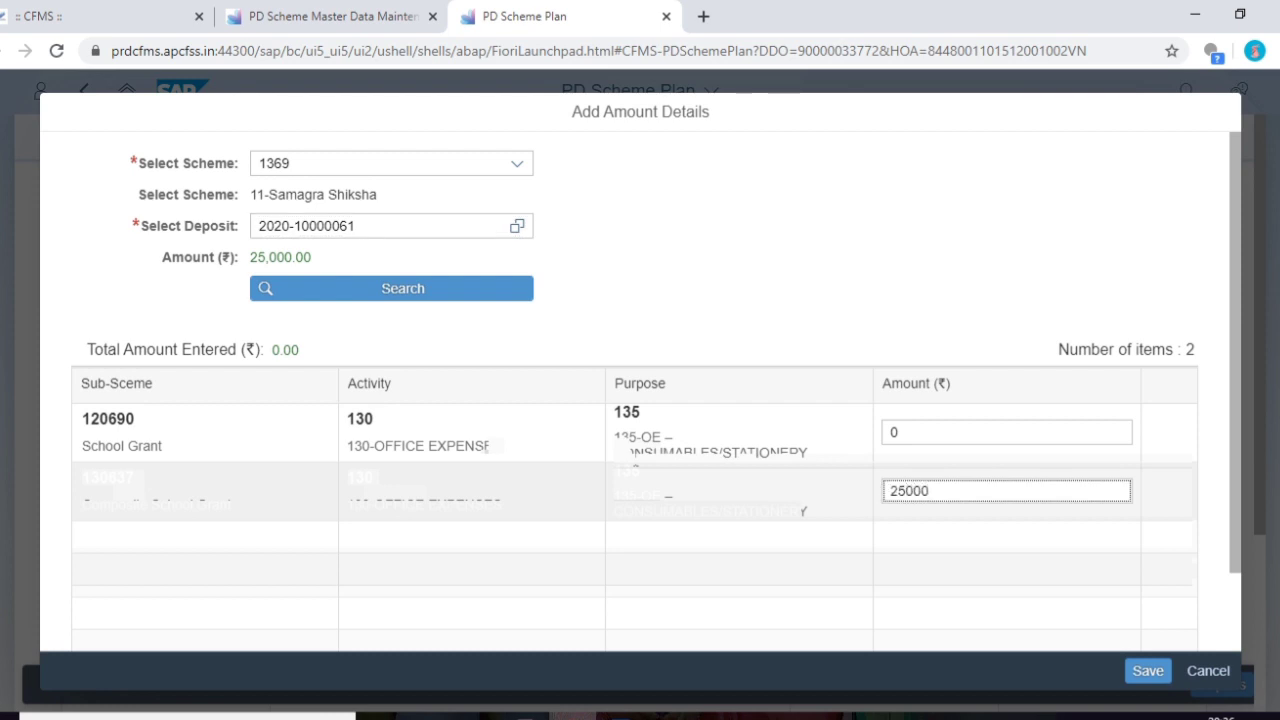
pyautogui.click(604, 594)
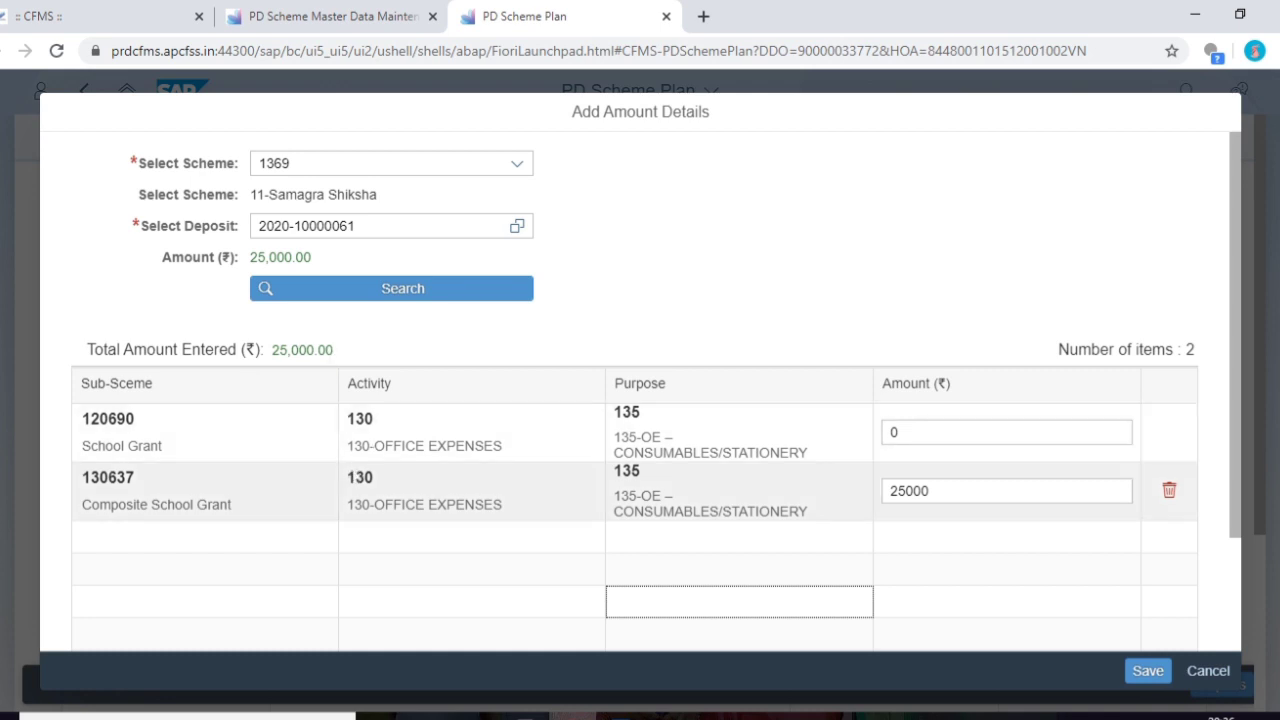
pyautogui.click(1150, 672)
pyautogui.click(702, 435)
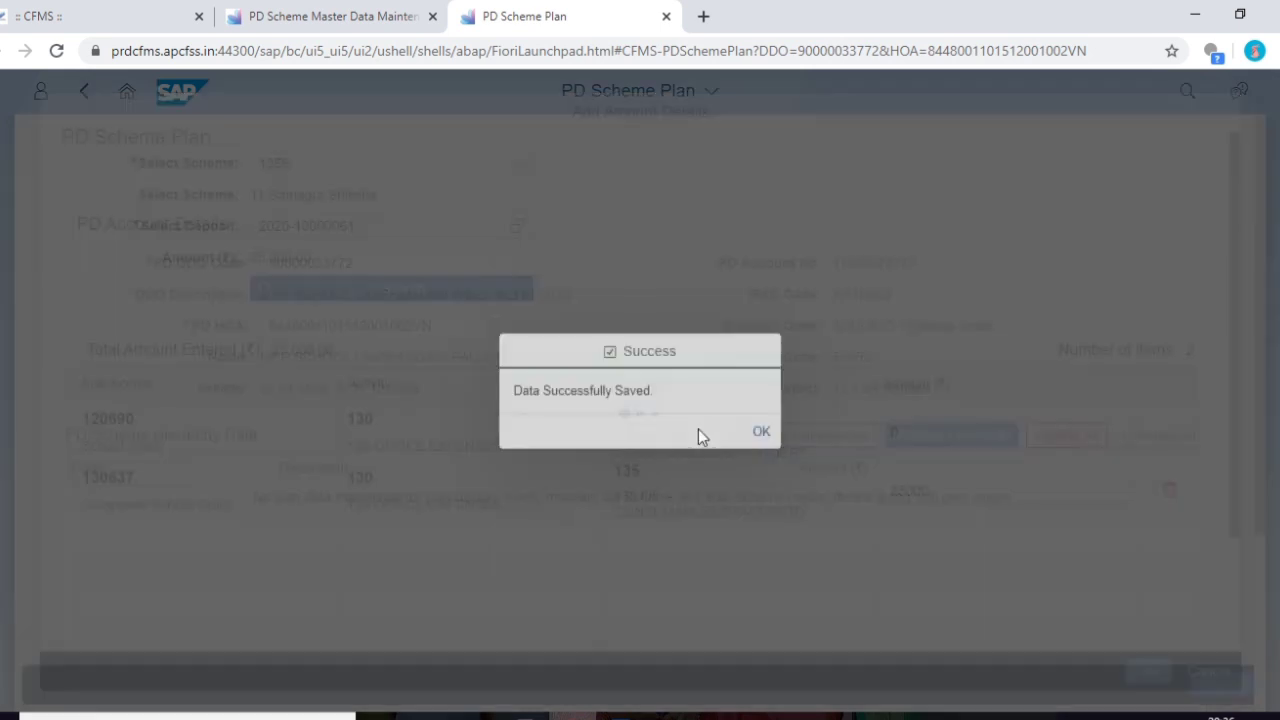
pyautogui.click(768, 436)
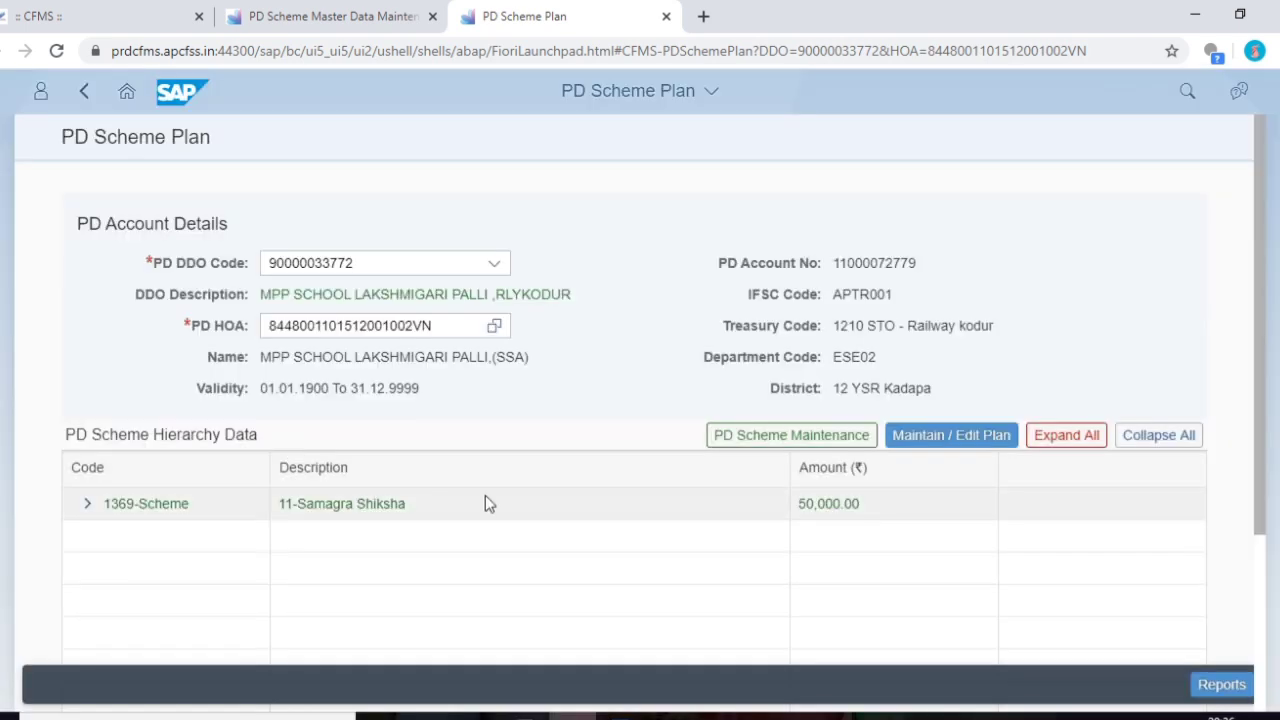
# - Attempt deleting purpose 135 under School Grant sub-scheme 120690, dismiss the plan-exists error, return home
pyautogui.click(808, 438)
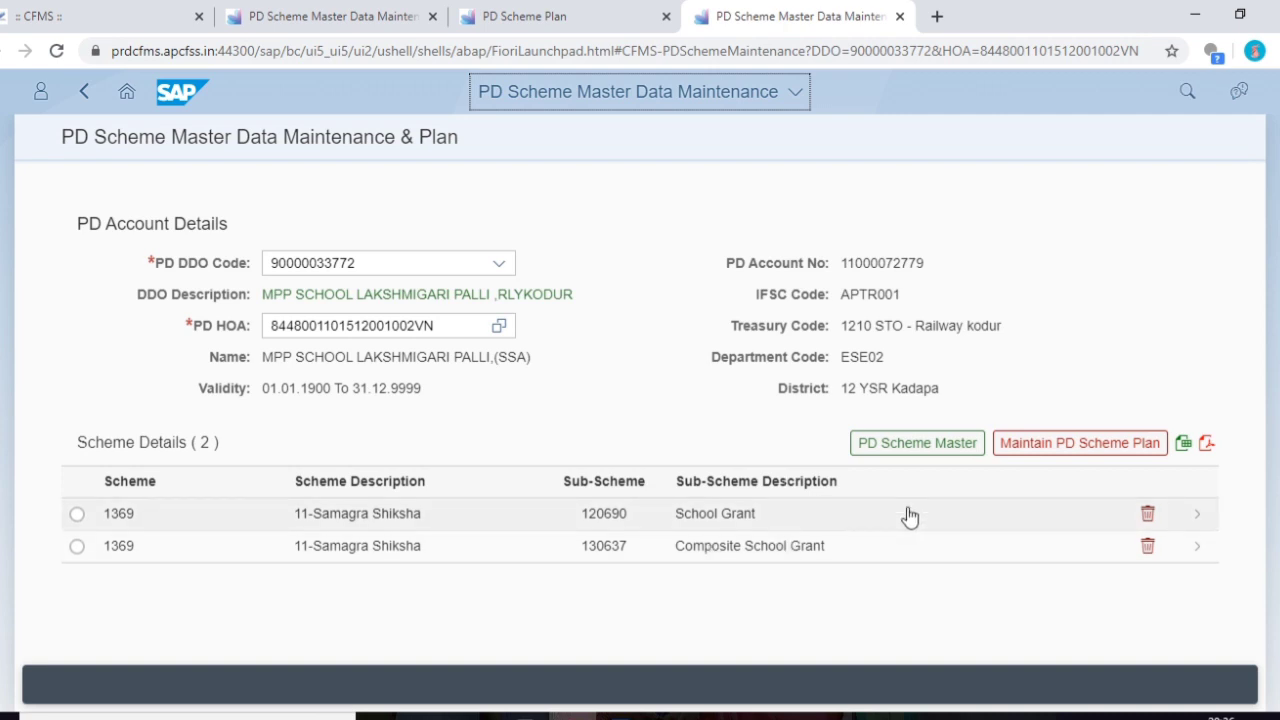
pyautogui.click(1198, 517)
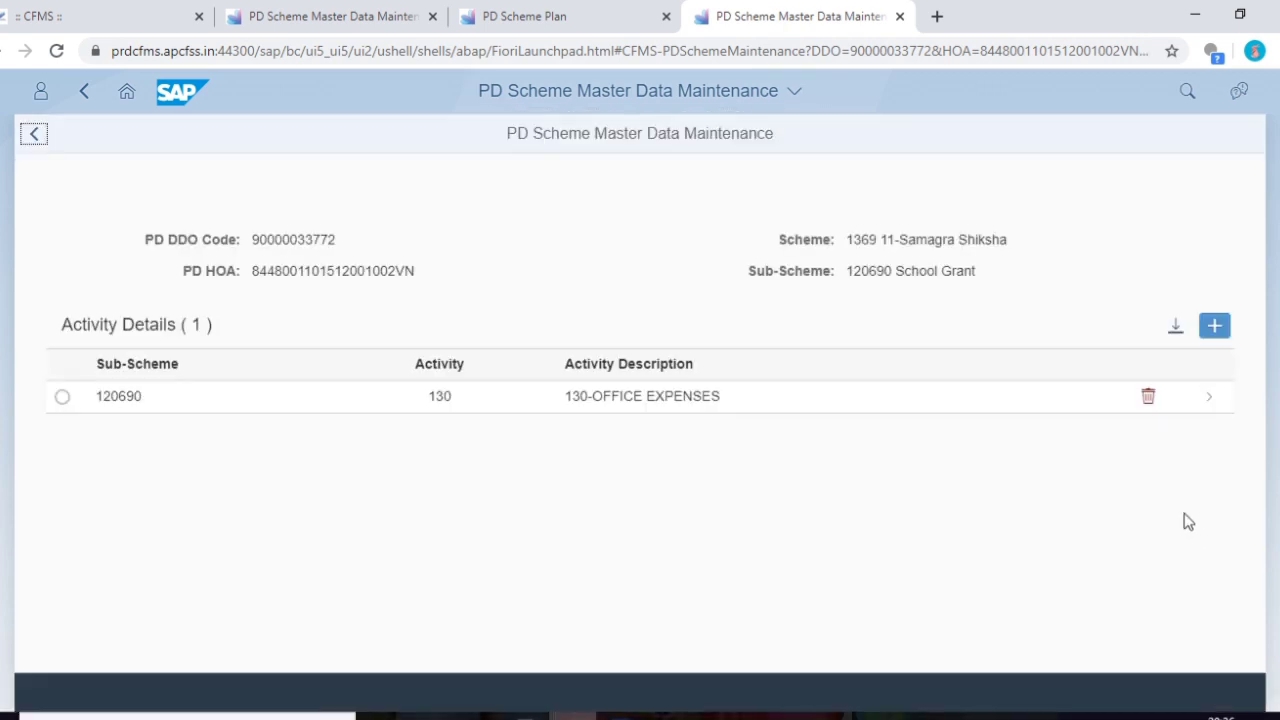
pyautogui.click(1203, 398)
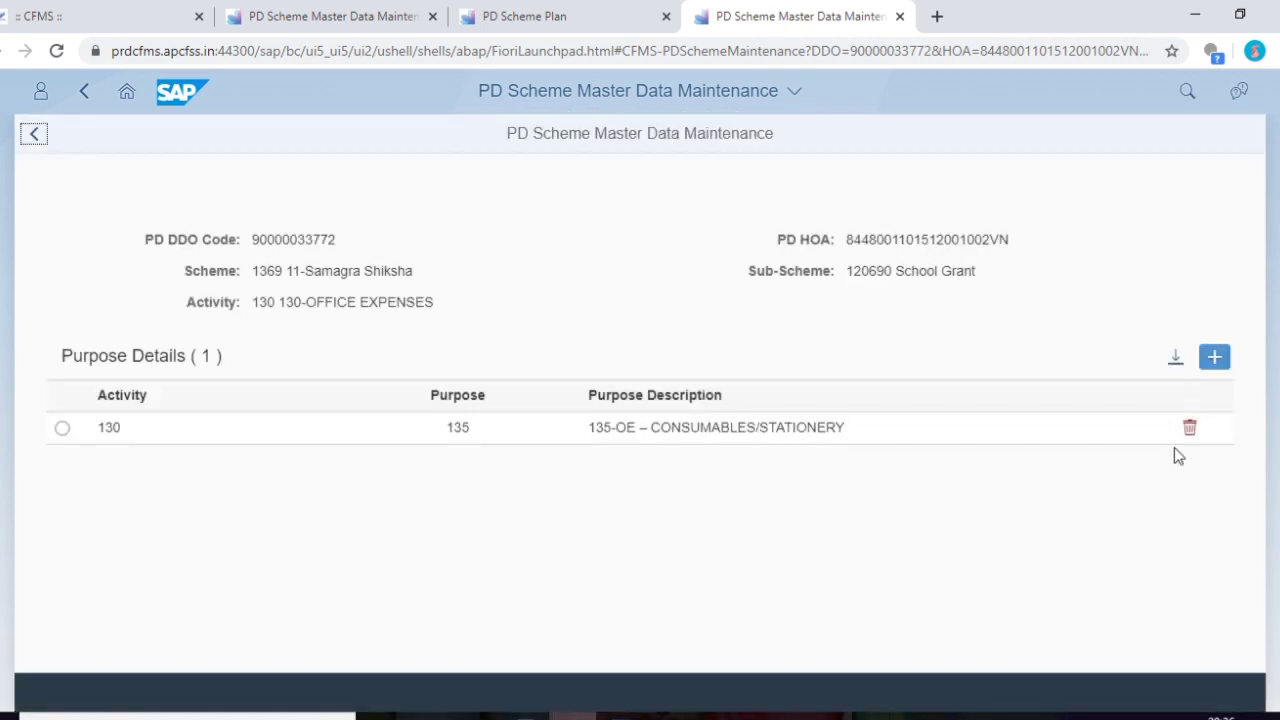
pyautogui.click(1191, 430)
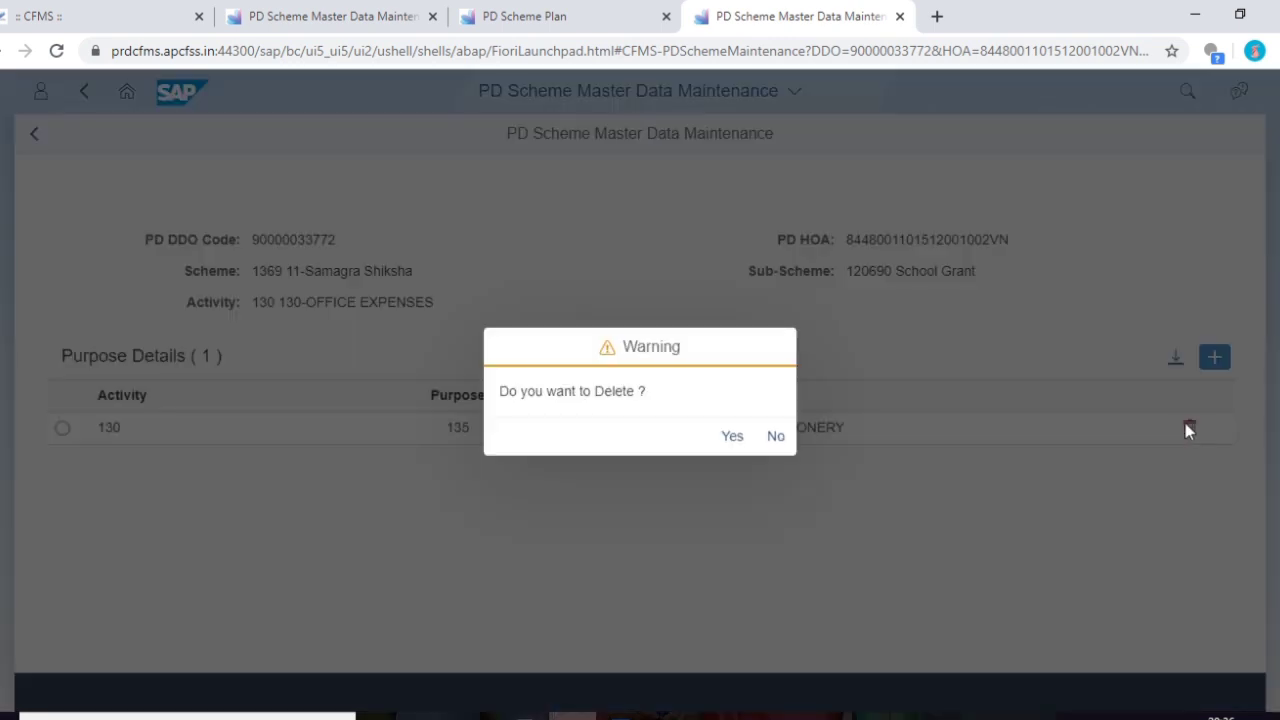
pyautogui.click(733, 437)
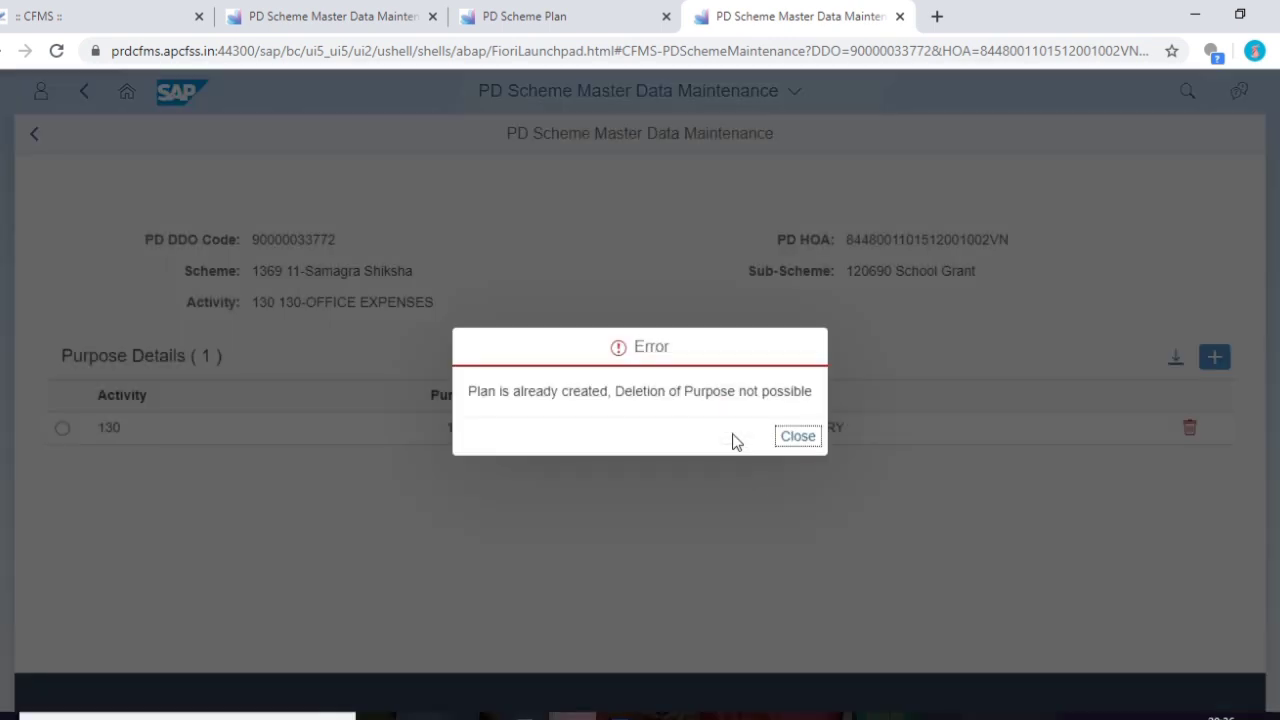
pyautogui.click(798, 437)
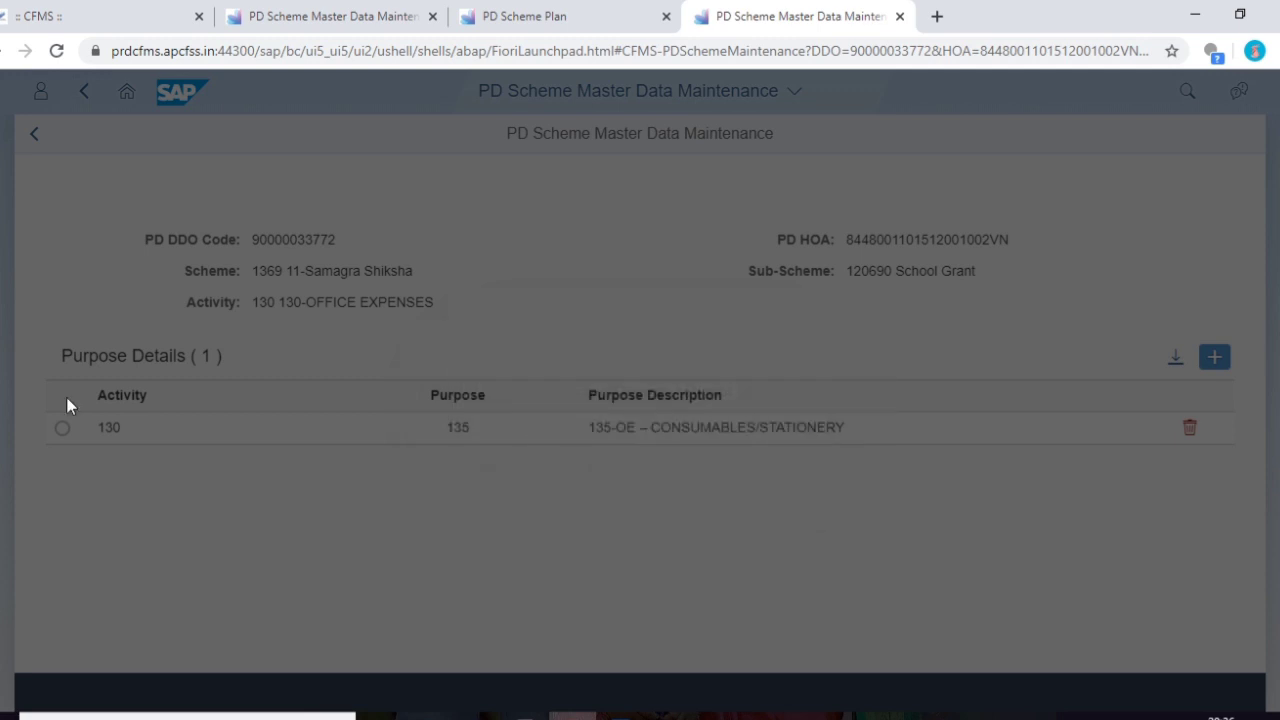
pyautogui.click(127, 92)
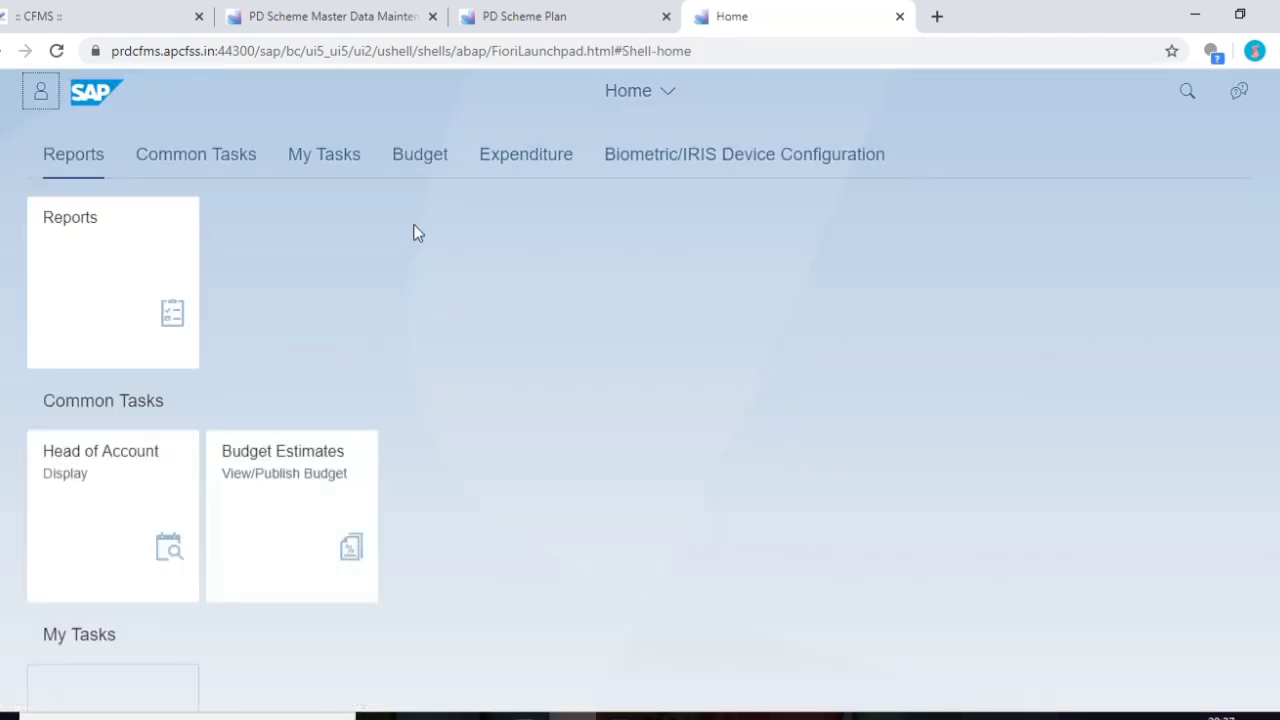
# - In the Contingent Expenditure app, create a new Non Works Contingent Expenditure Sanction
pyautogui.click(522, 154)
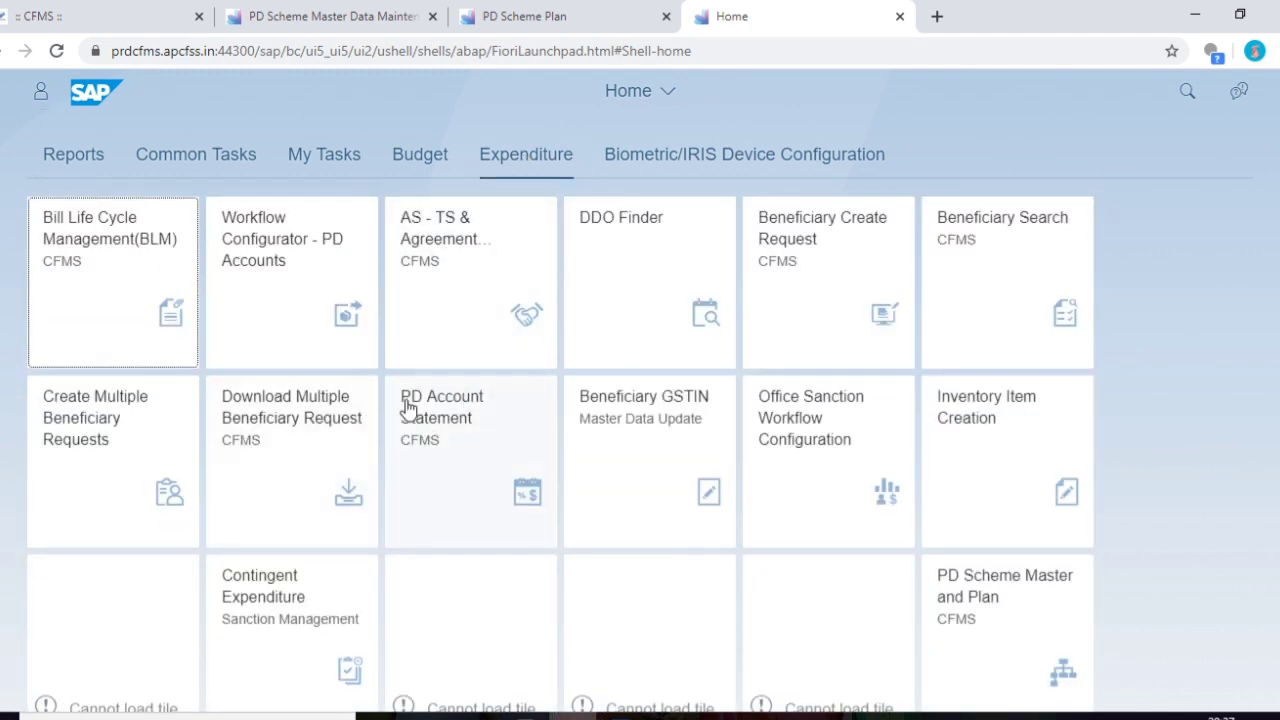
pyautogui.click(312, 615)
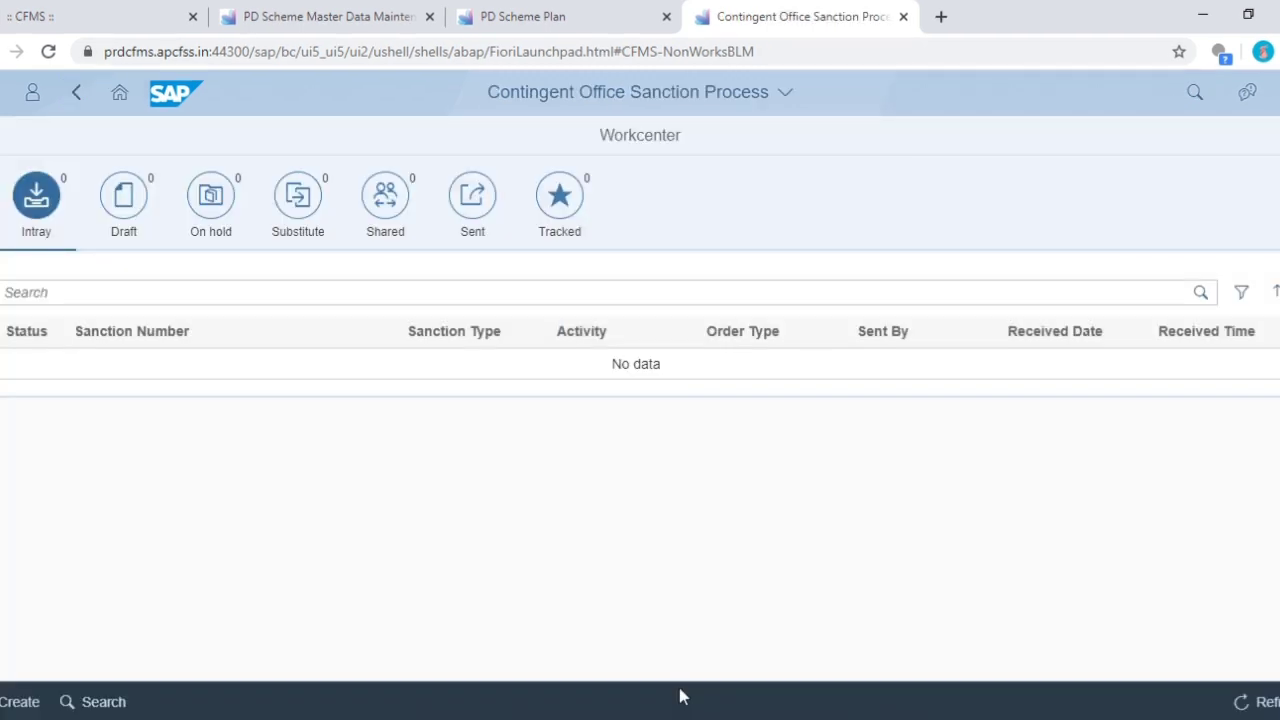
pyautogui.click(20, 701)
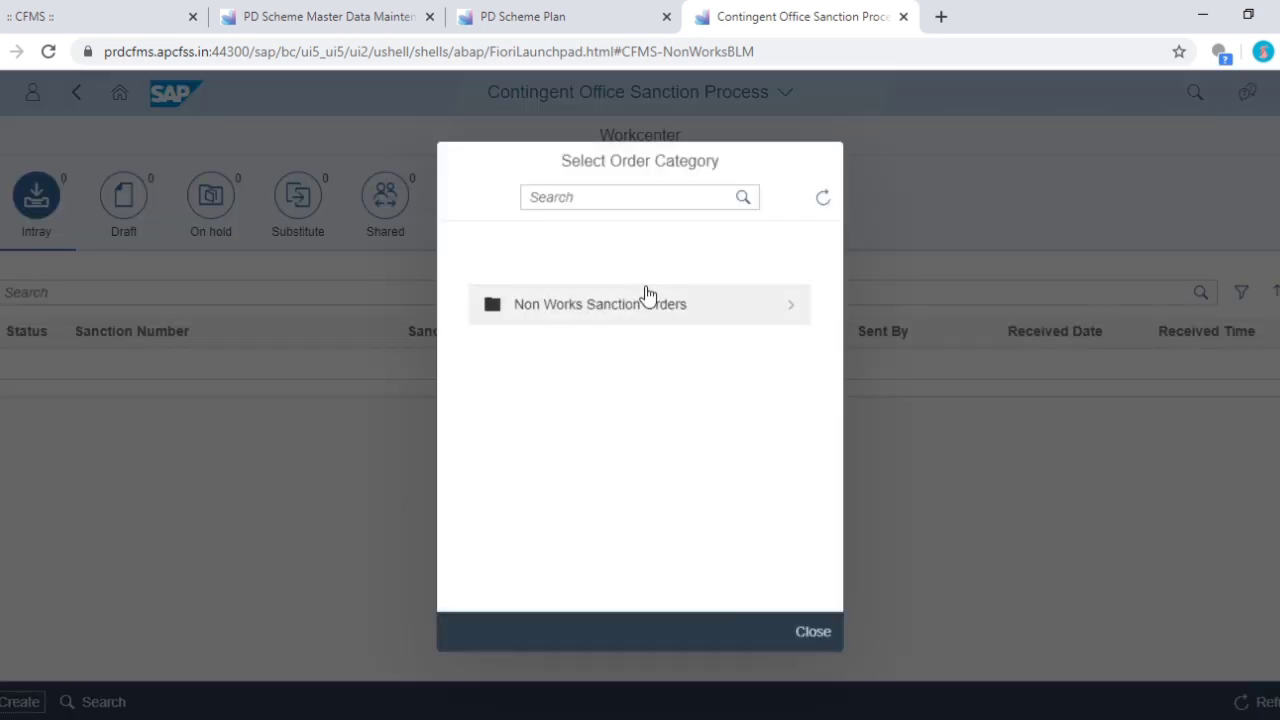
pyautogui.click(643, 300)
pyautogui.click(637, 312)
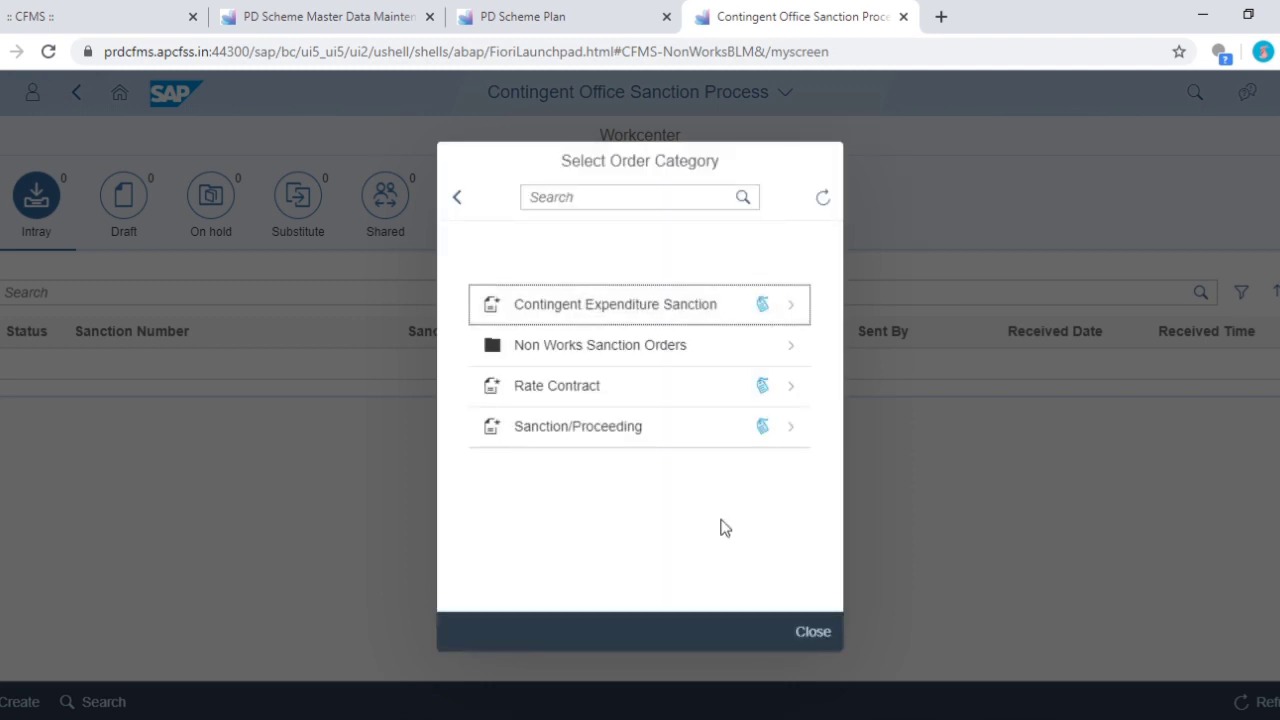
pyautogui.click(680, 310)
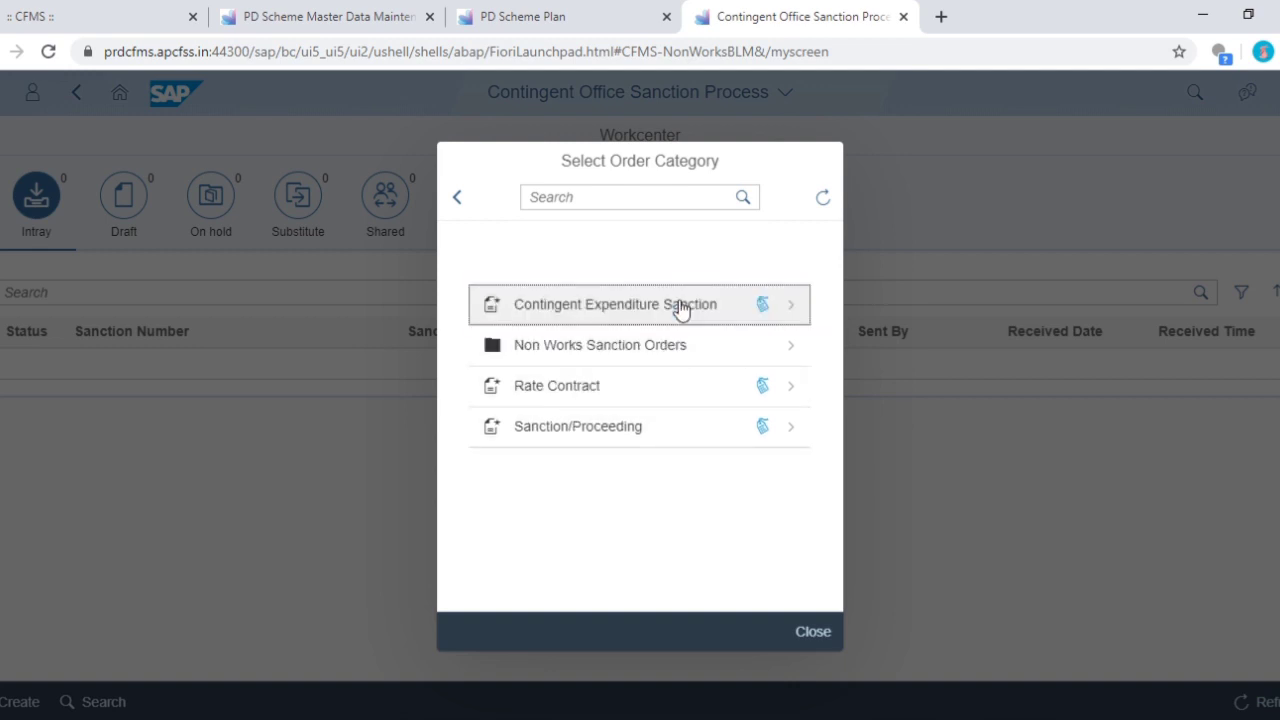
pyautogui.click(683, 311)
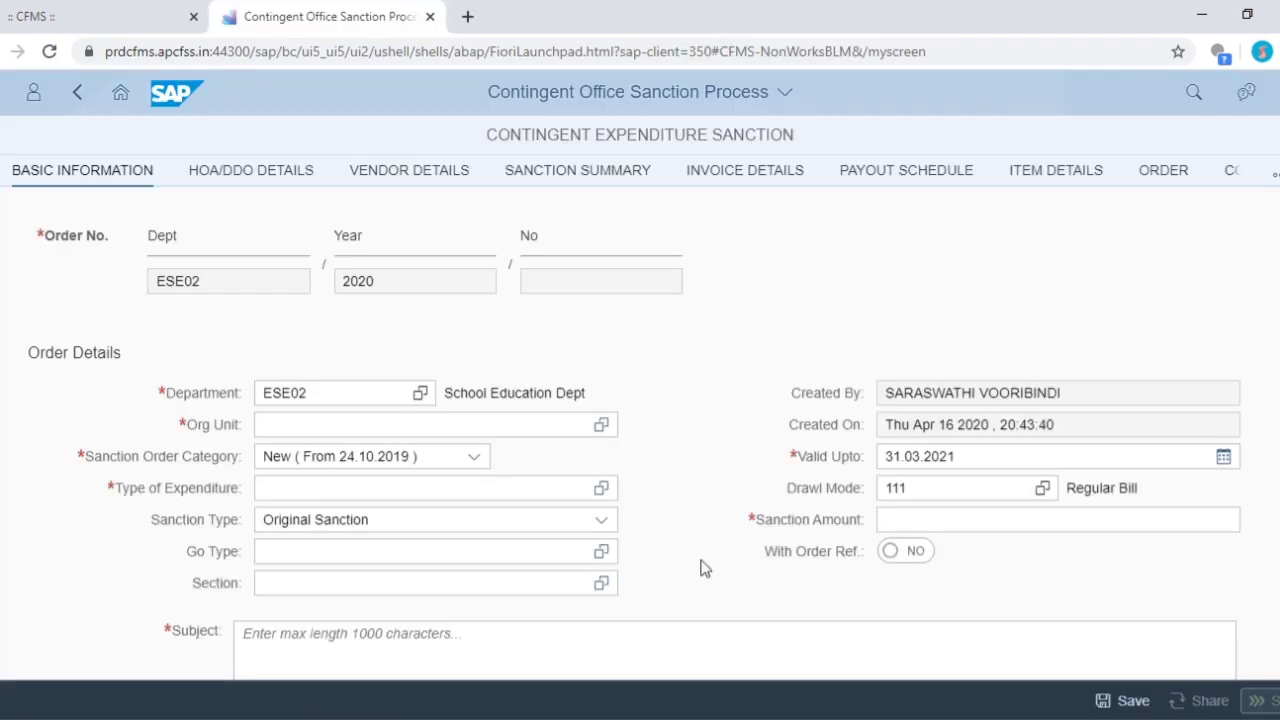
# - Set the organisation unit to 20058359 and expenditure type to 135 Consumables/Stationery
pyautogui.click(603, 425)
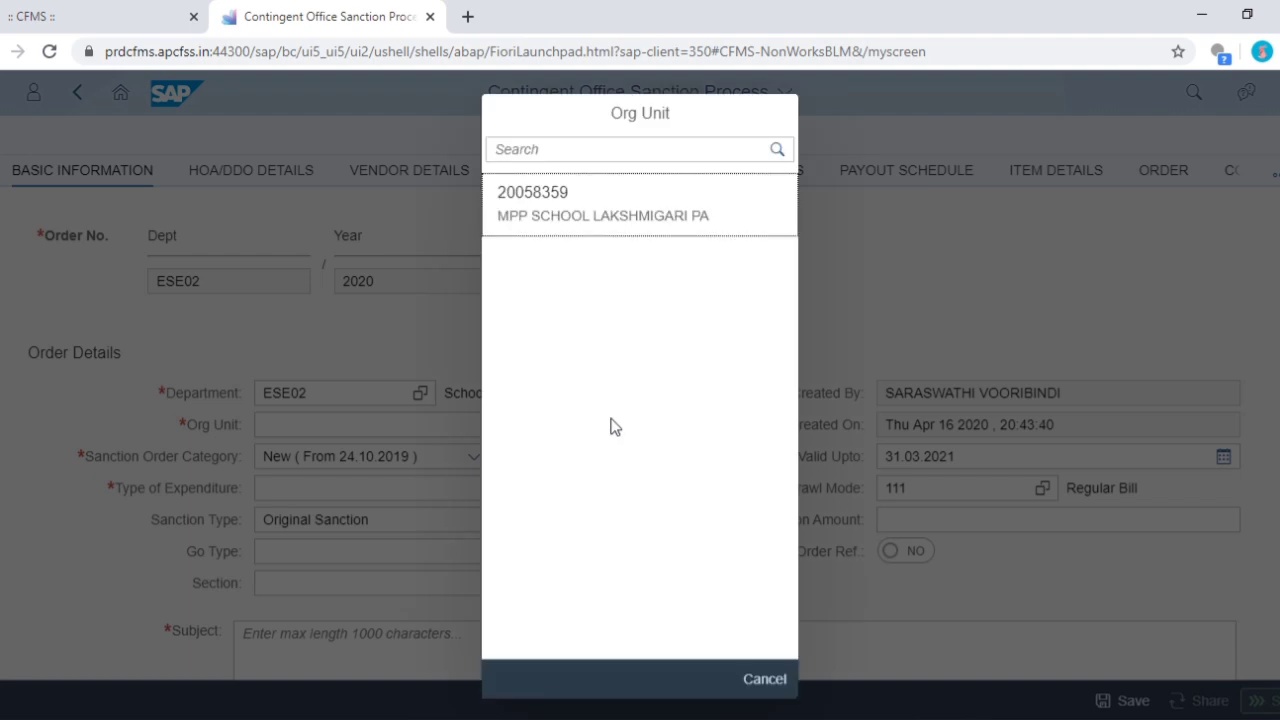
pyautogui.click(647, 229)
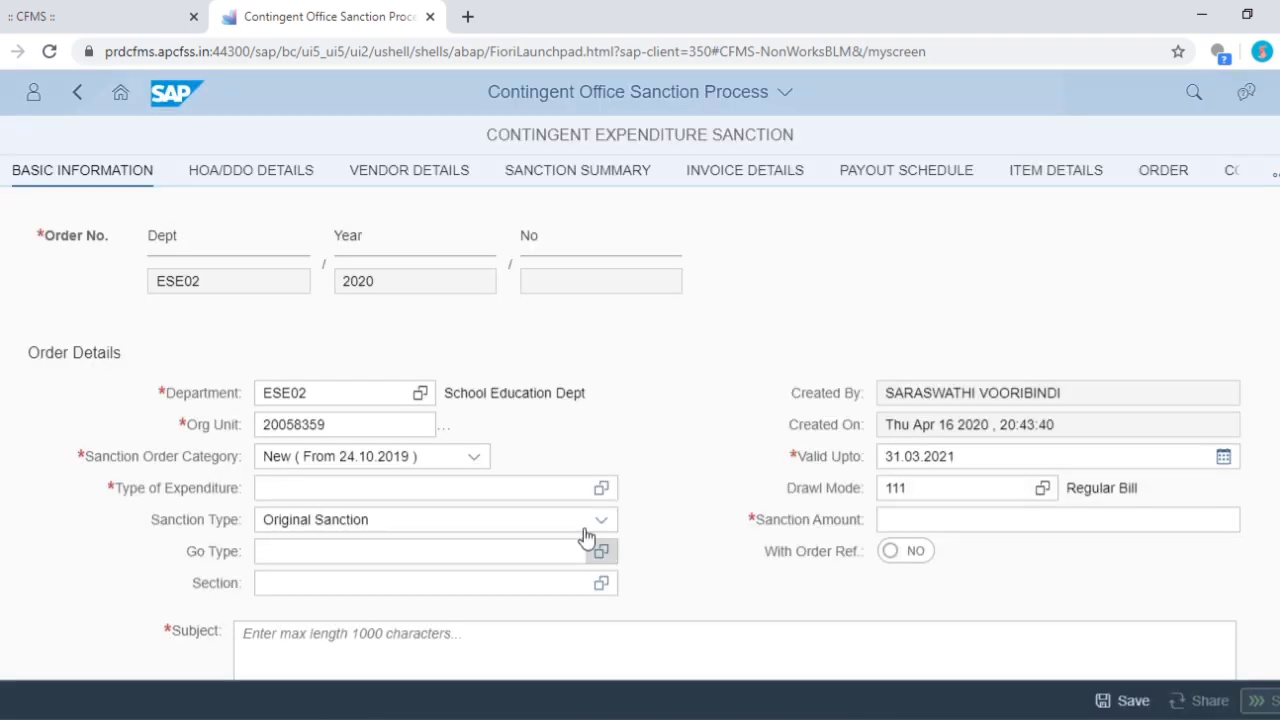
pyautogui.click(601, 488)
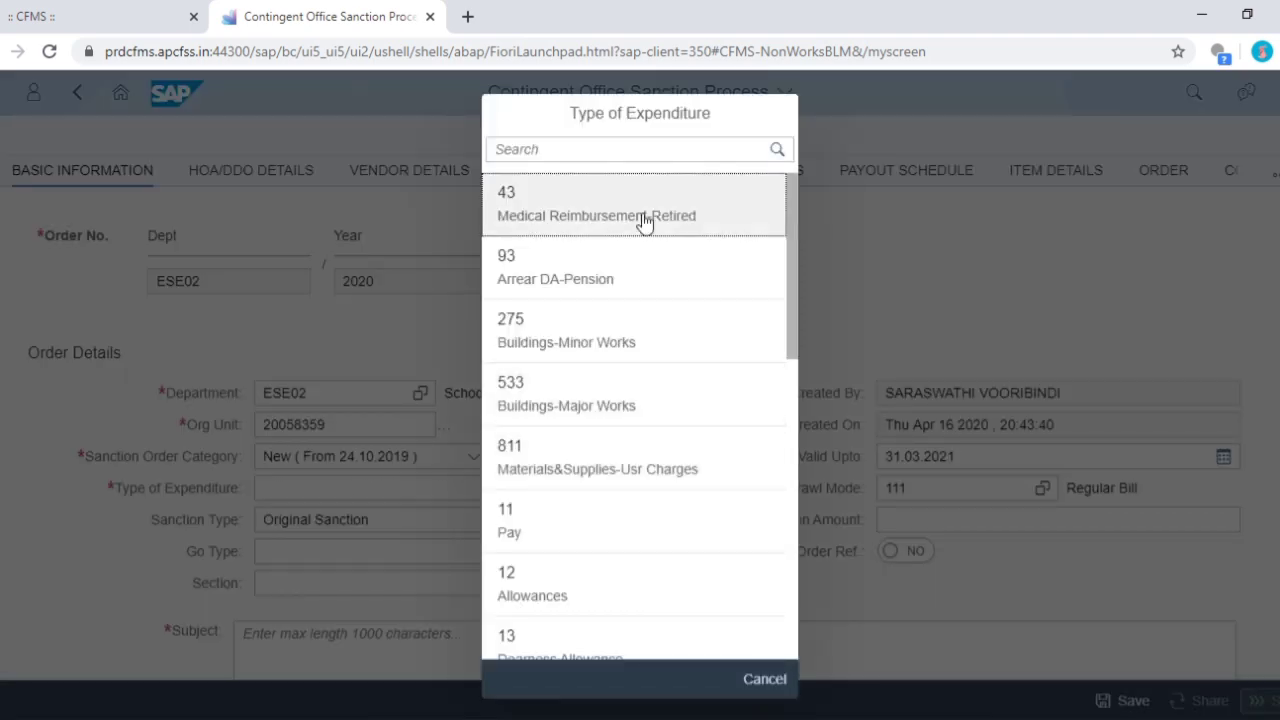
pyautogui.write('135')
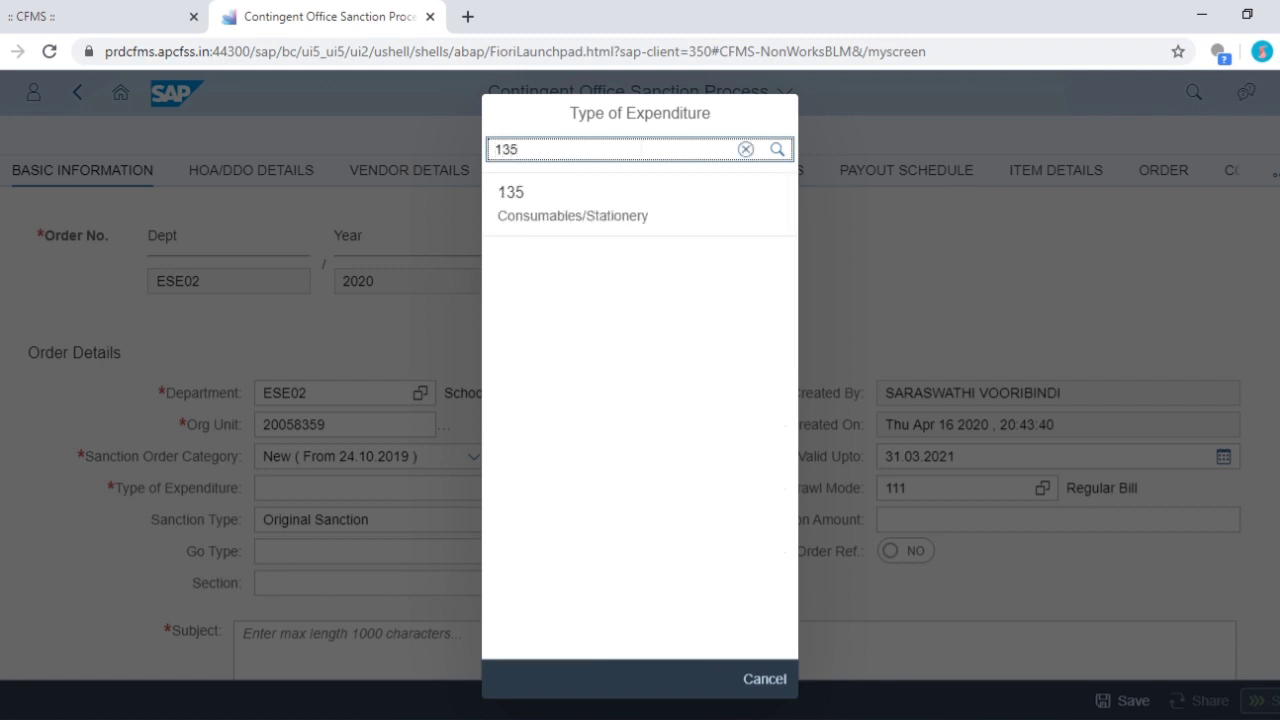
pyautogui.click(629, 205)
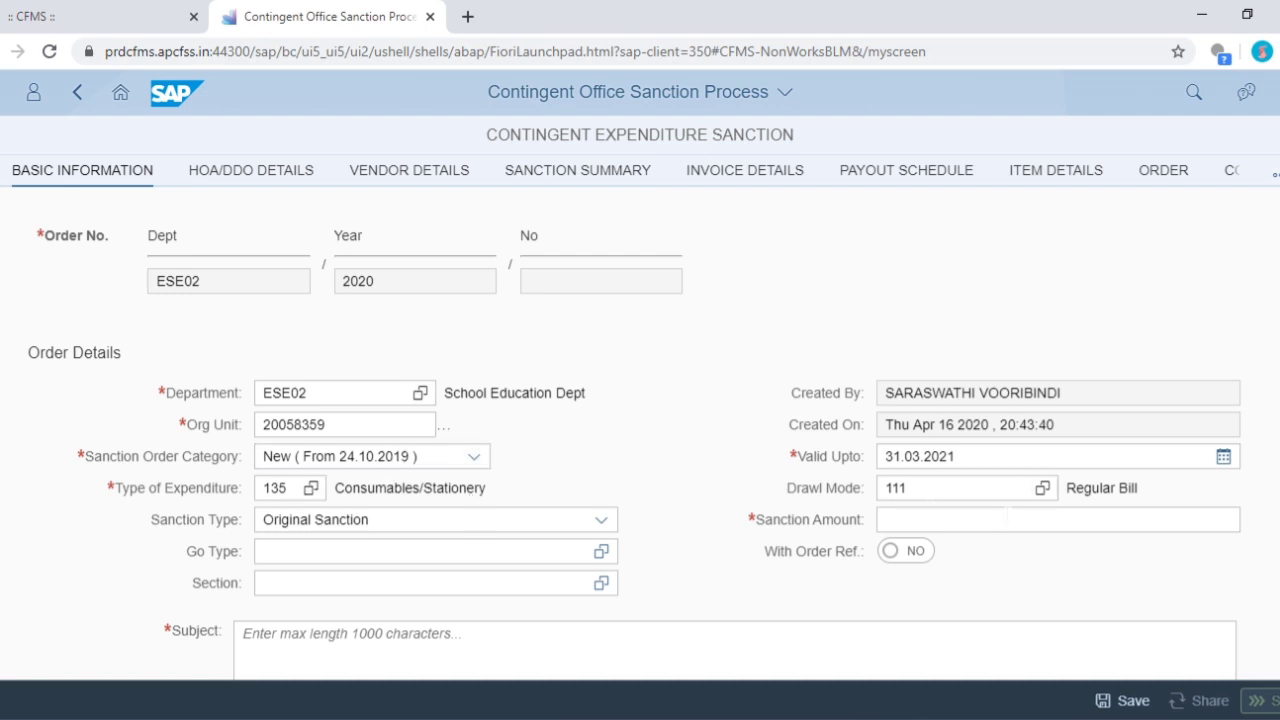
# - Make the sanction amount 25000.00 and enter the short subject 'composite School Grant'
pyautogui.click(992, 519)
pyautogui.write('2500')
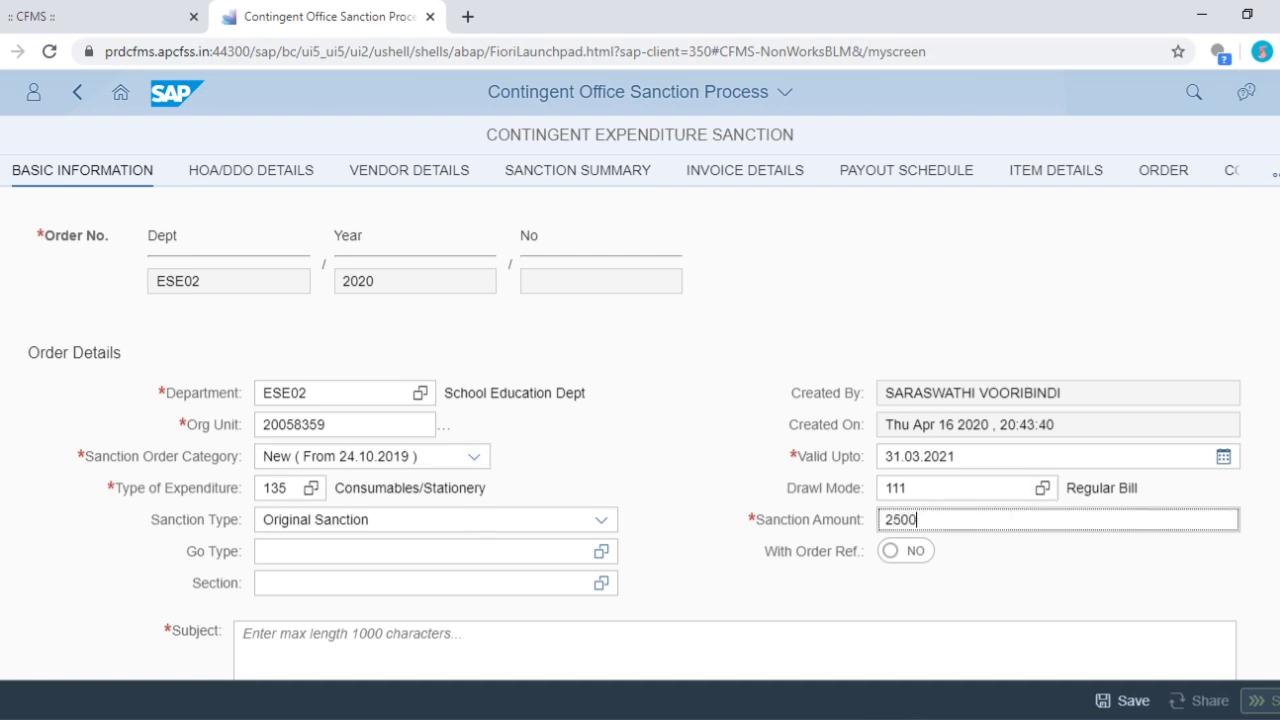
pyautogui.click(640, 534)
pyautogui.scroll(-4, 640, 534)
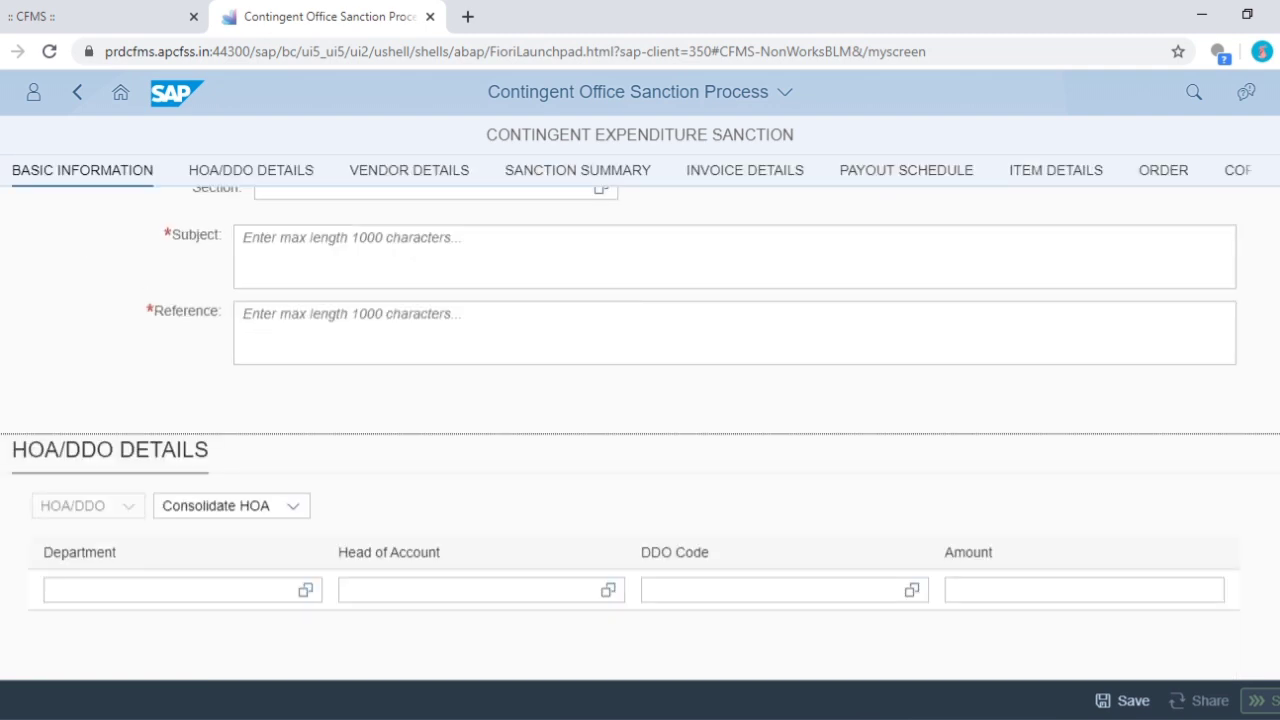
pyautogui.click(420, 250)
pyautogui.write('composite School Grant')
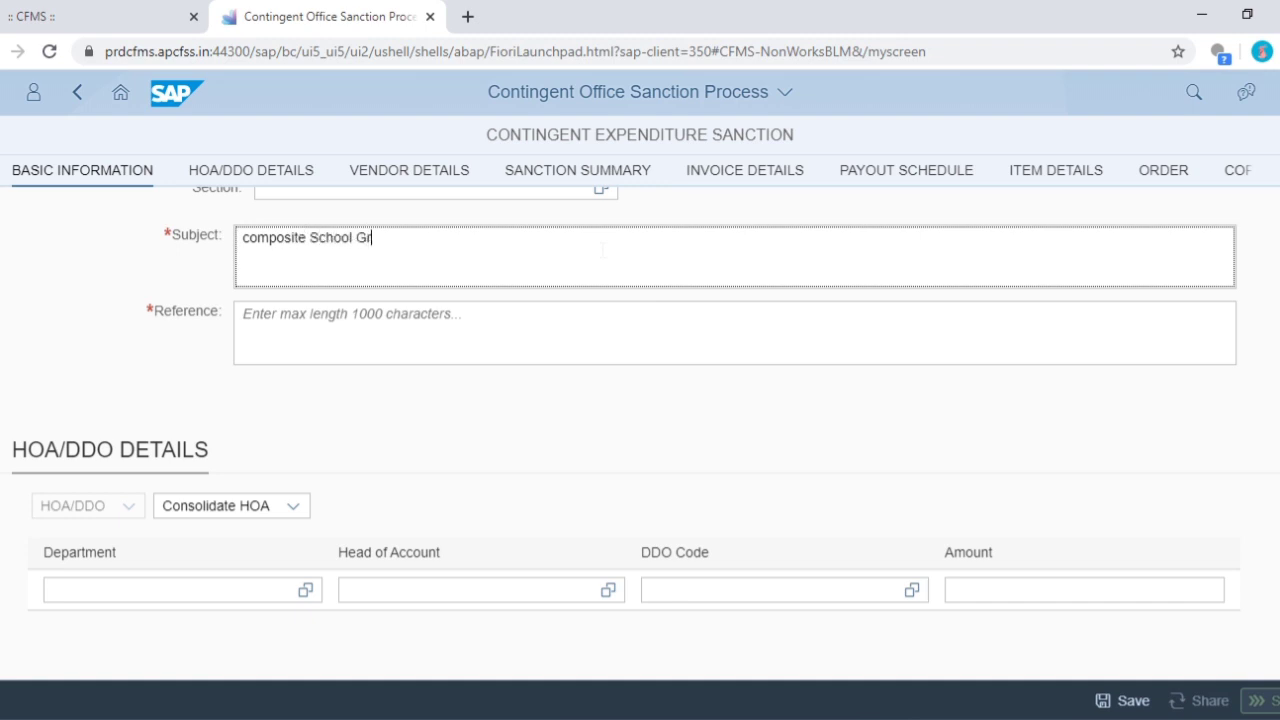
pyautogui.click(500, 437)
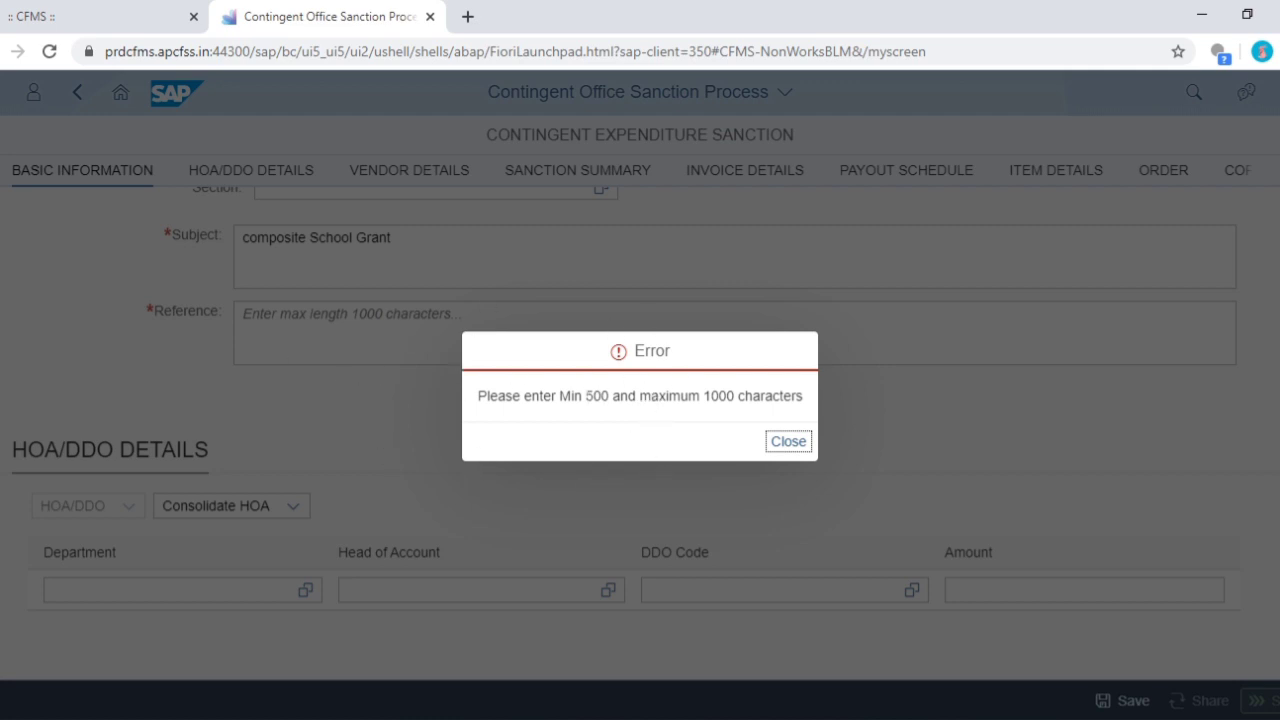
# - Note the subject's 500–1000 character requirement in the error and close it
pyautogui.moveTo(586, 396); pyautogui.dragTo(688, 396)
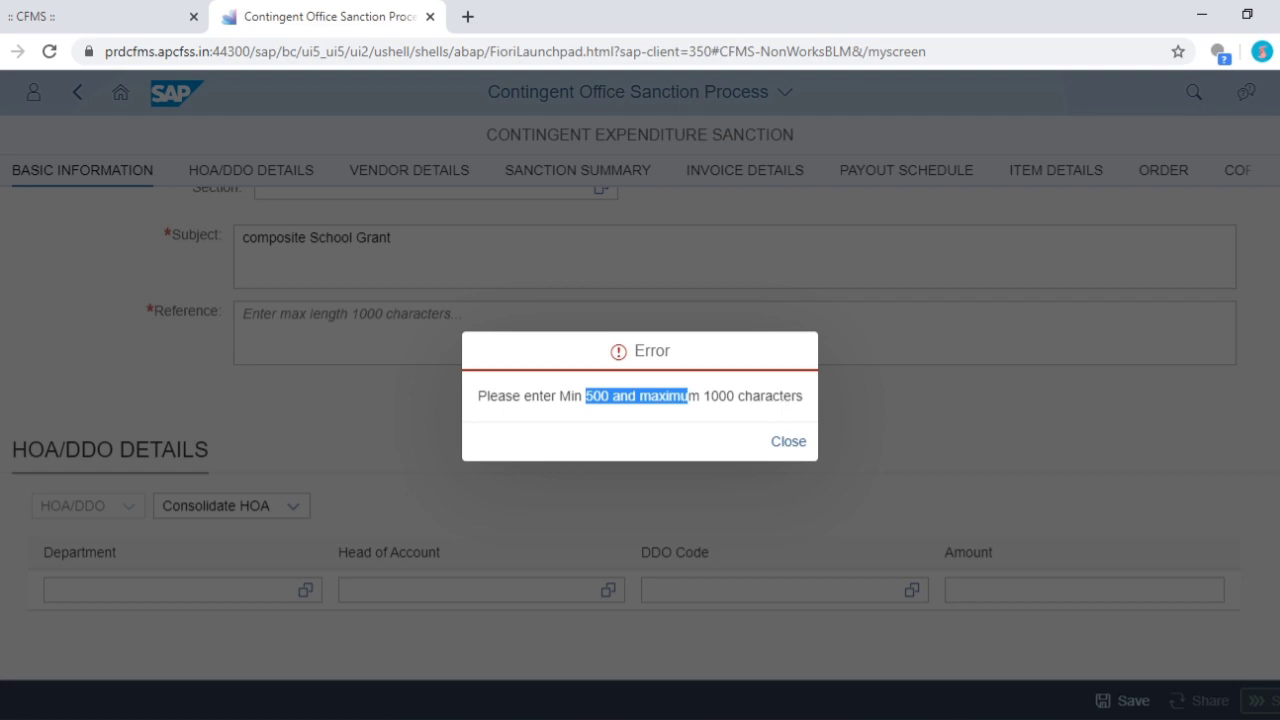
pyautogui.moveTo(792, 396); pyautogui.dragTo(638, 396)
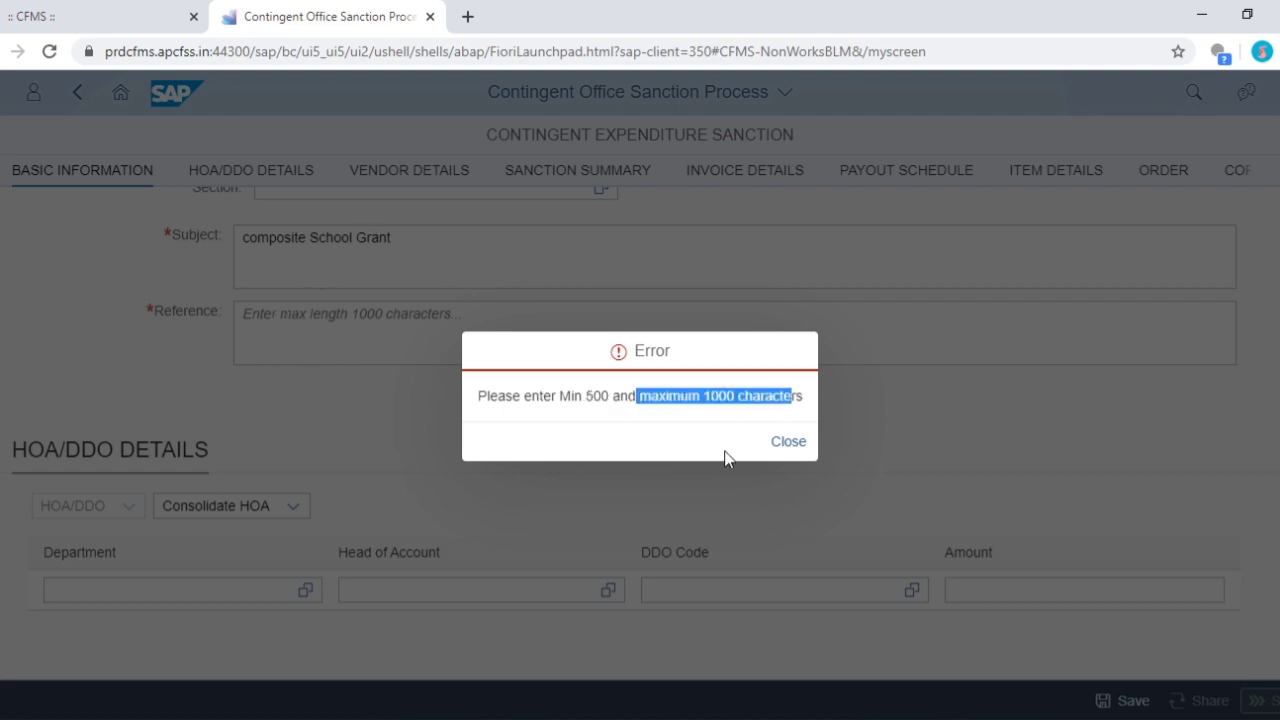
pyautogui.click(788, 443)
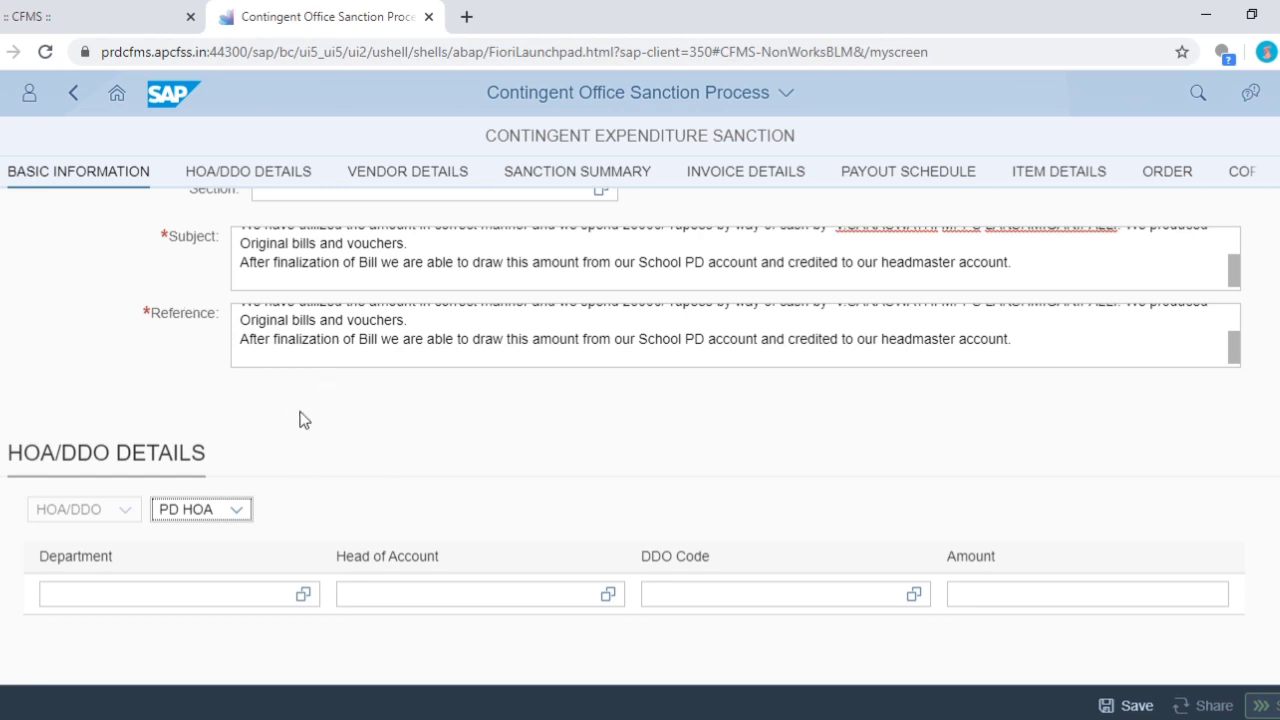
# - Keep PD HOA as the HOA type and choose department PD001
pyautogui.click(212, 511)
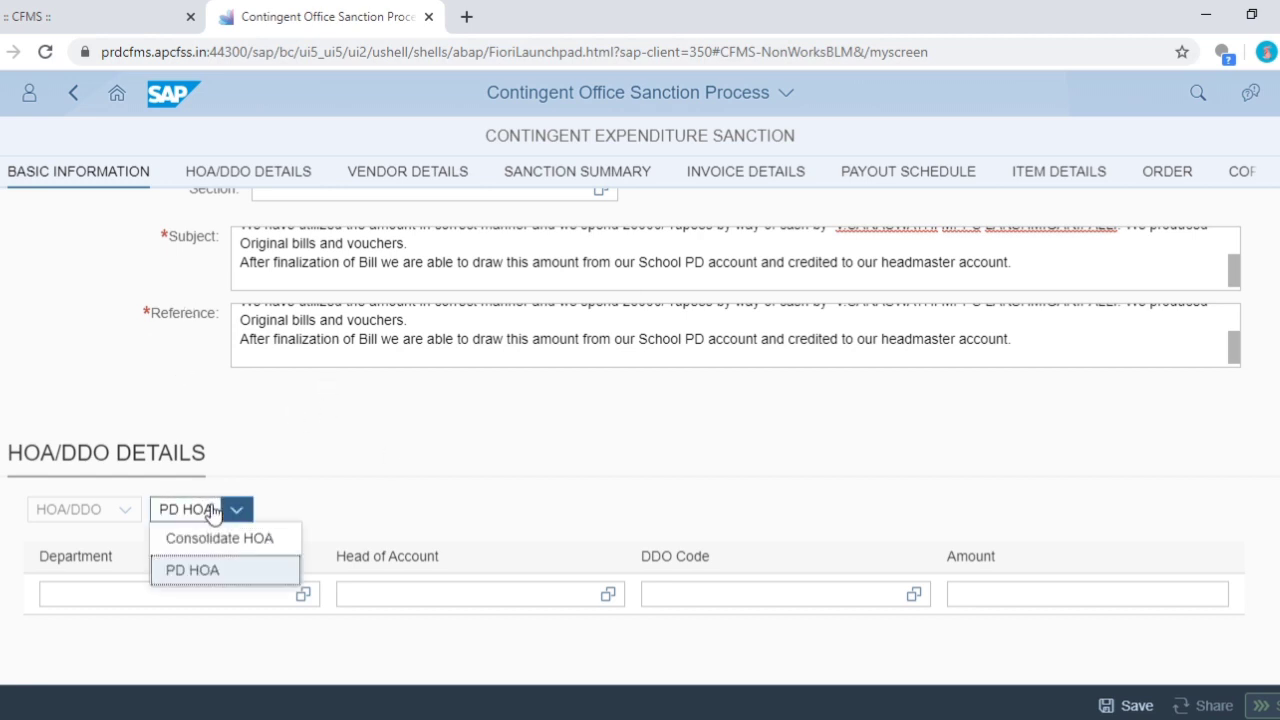
pyautogui.click(220, 570)
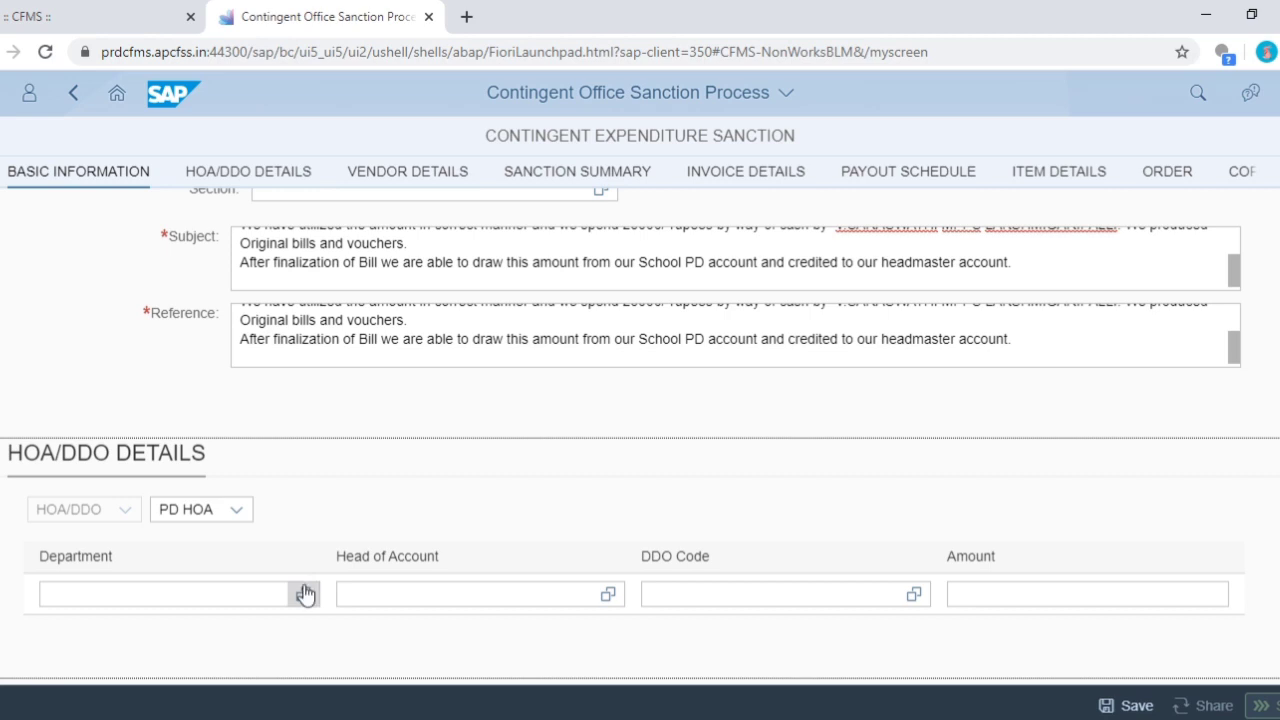
pyautogui.click(304, 594)
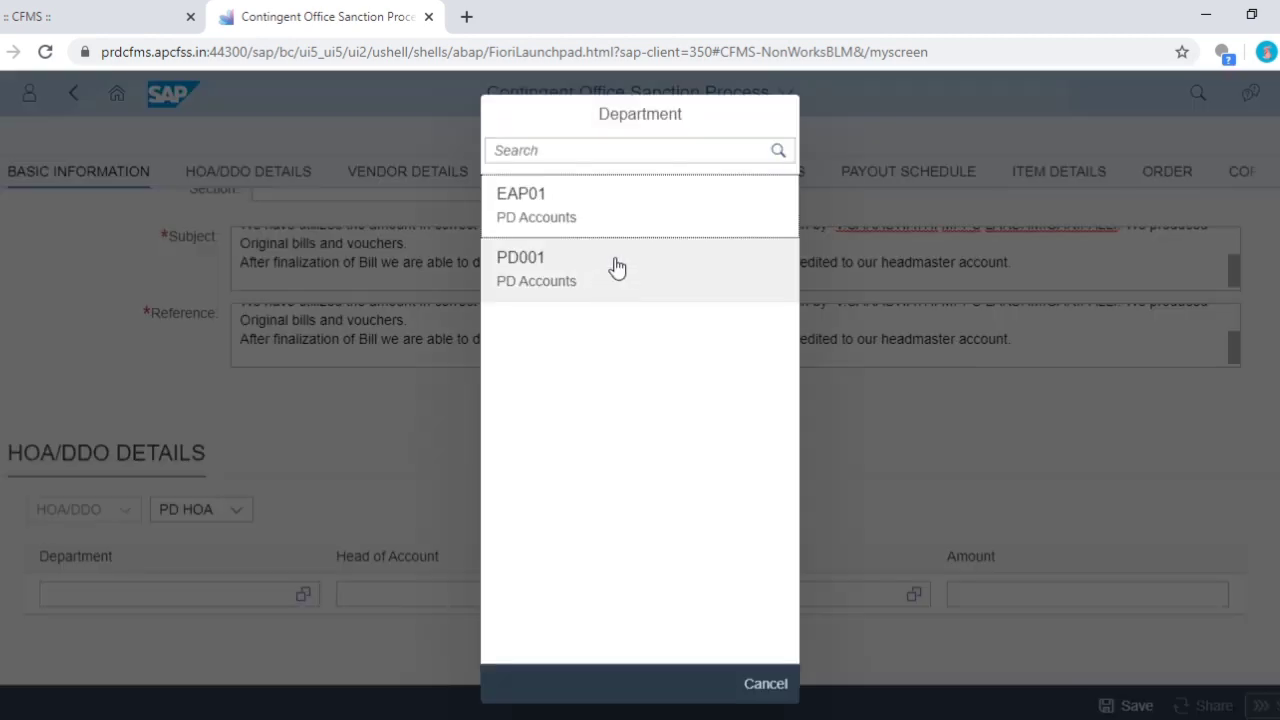
pyautogui.click(606, 266)
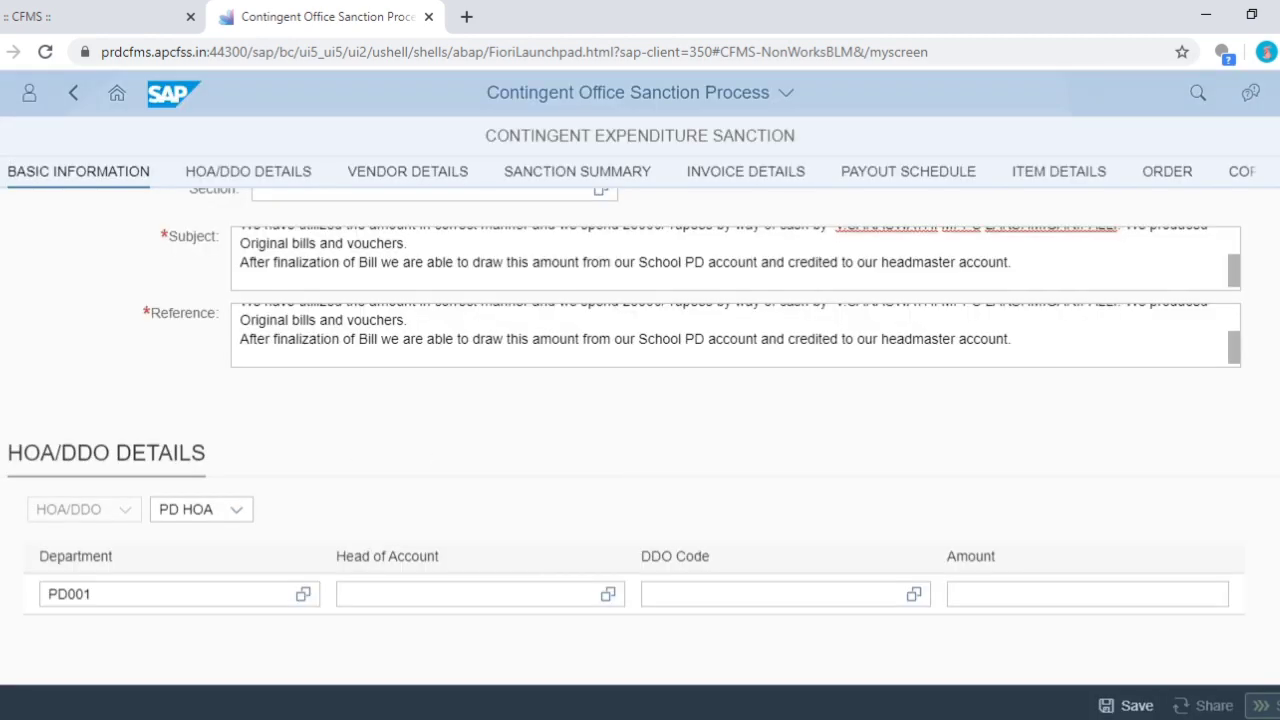
pyautogui.click(607, 594)
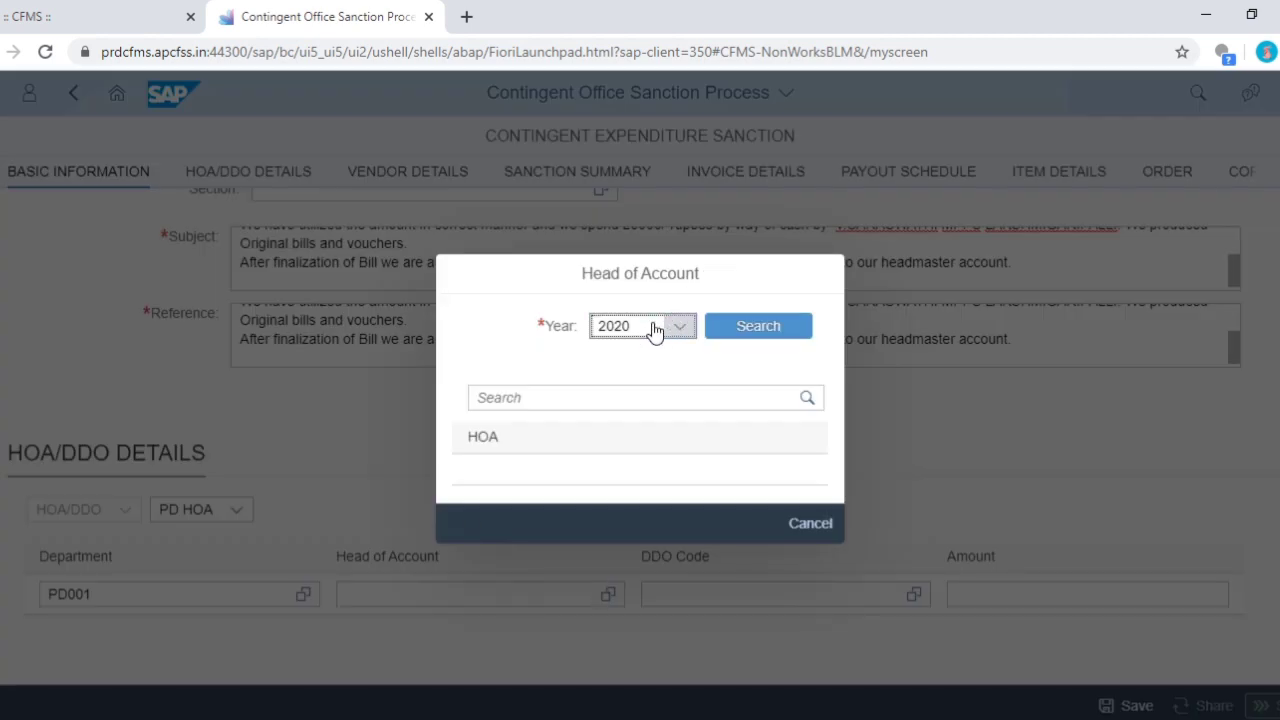
pyautogui.click(598, 395)
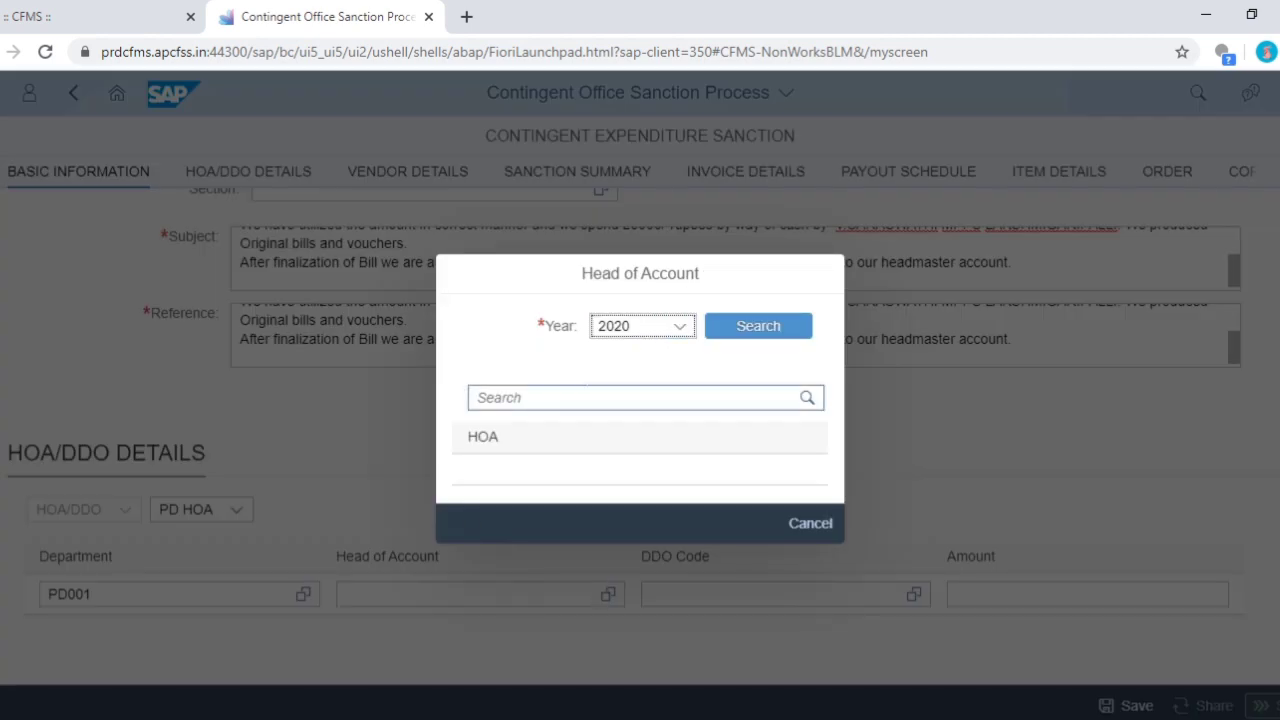
pyautogui.click(748, 325)
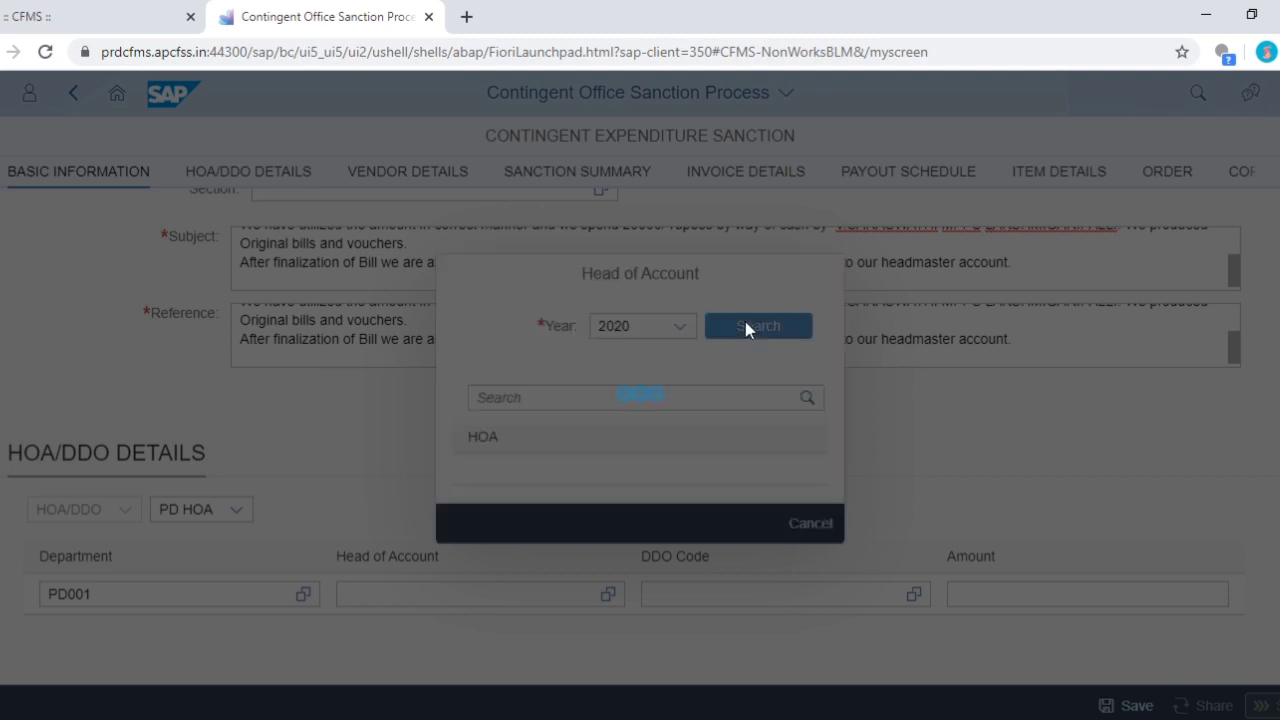
pyautogui.click(510, 238)
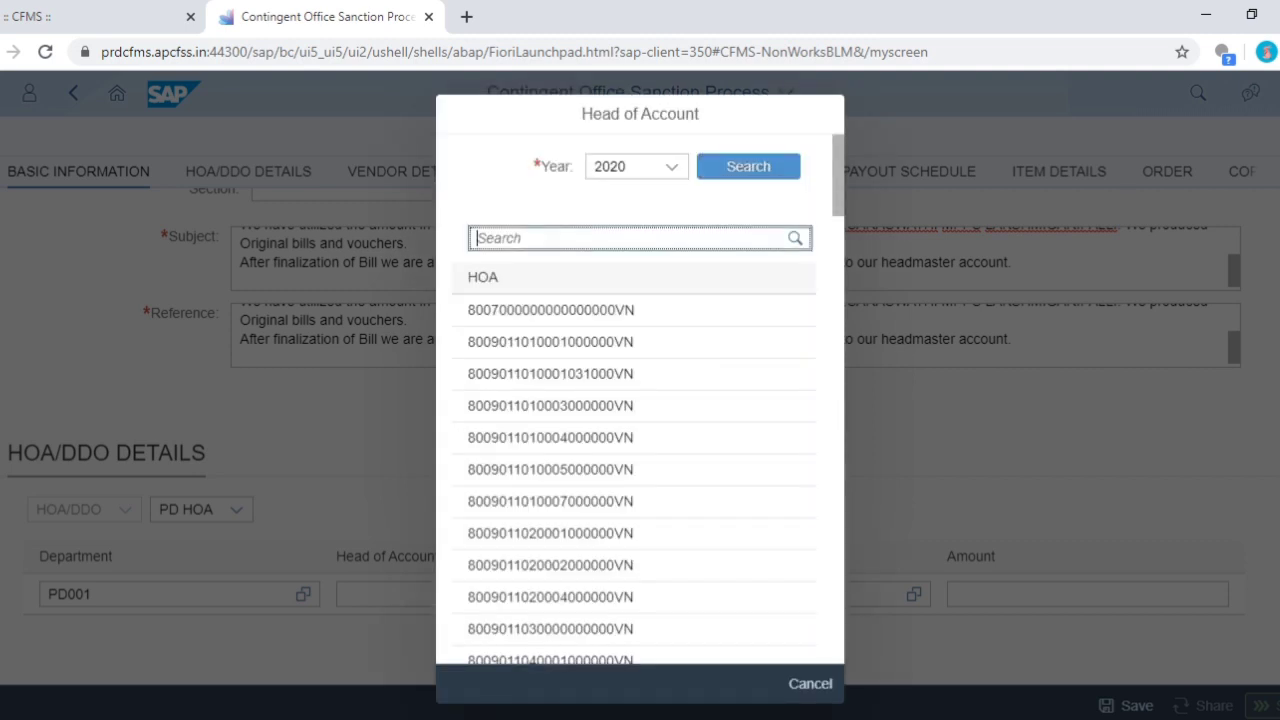
pyautogui.write('8448')
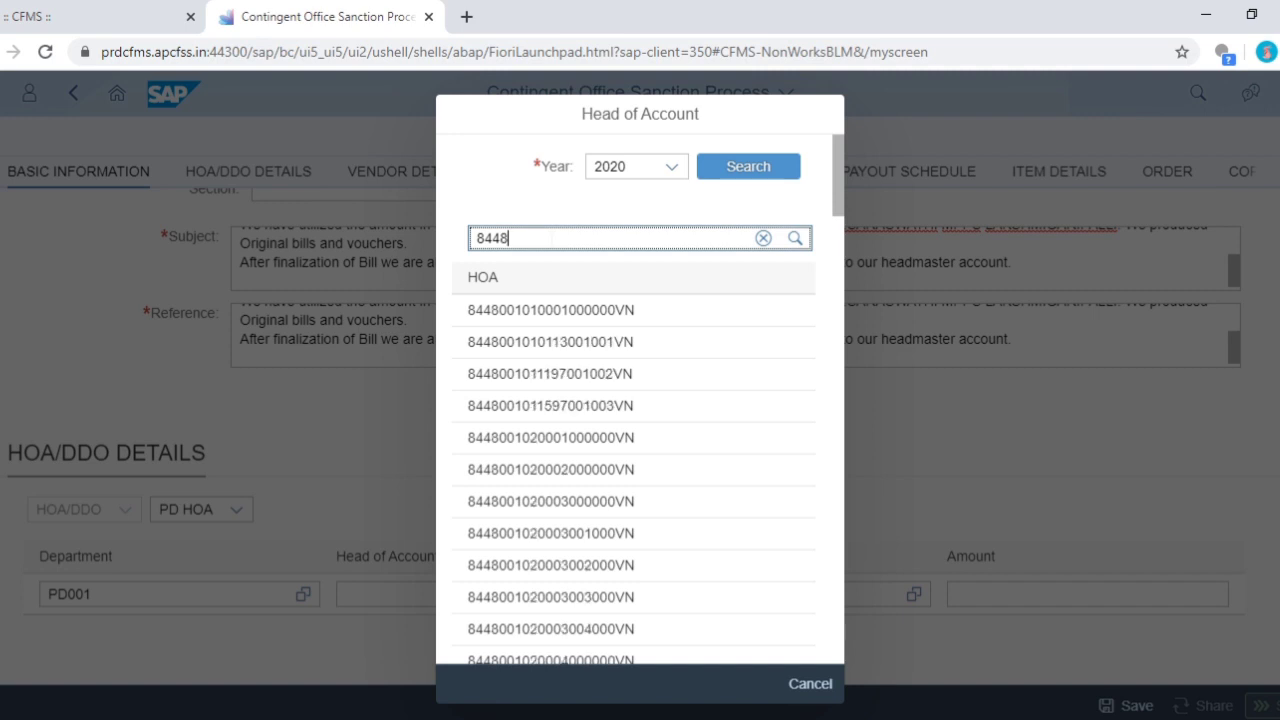
pyautogui.write('011')
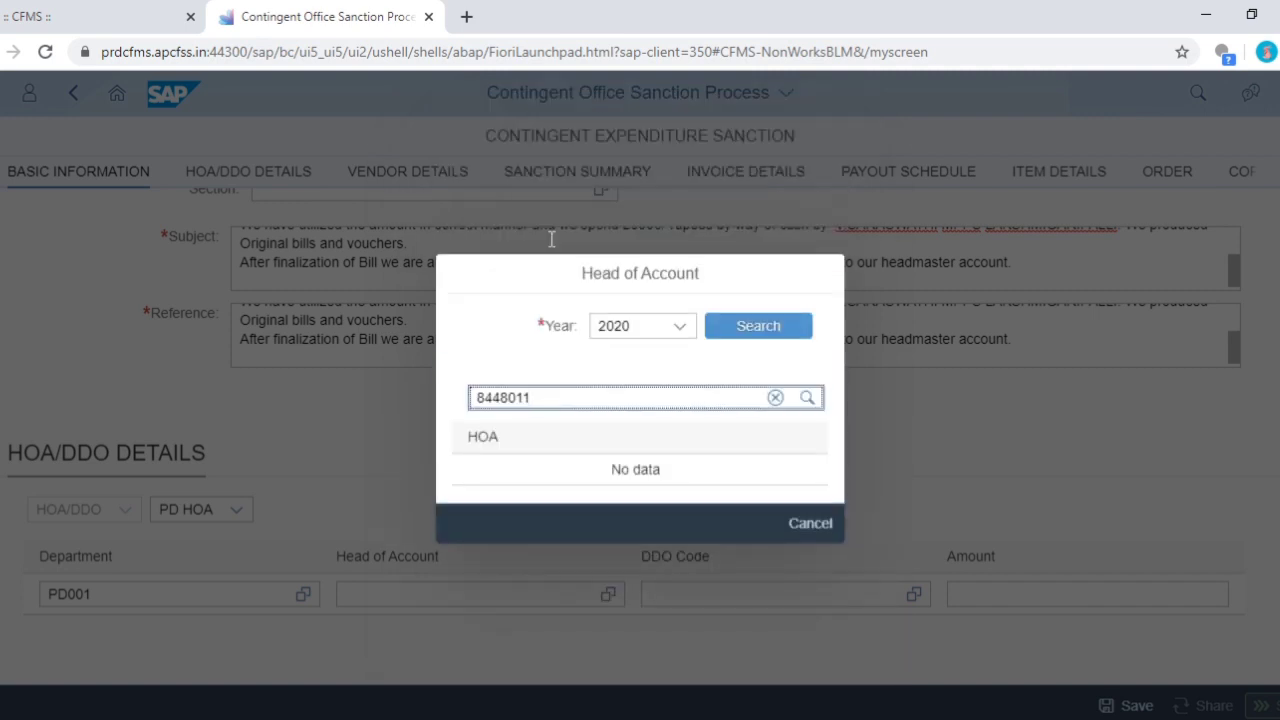
pyautogui.press('BackSpace')
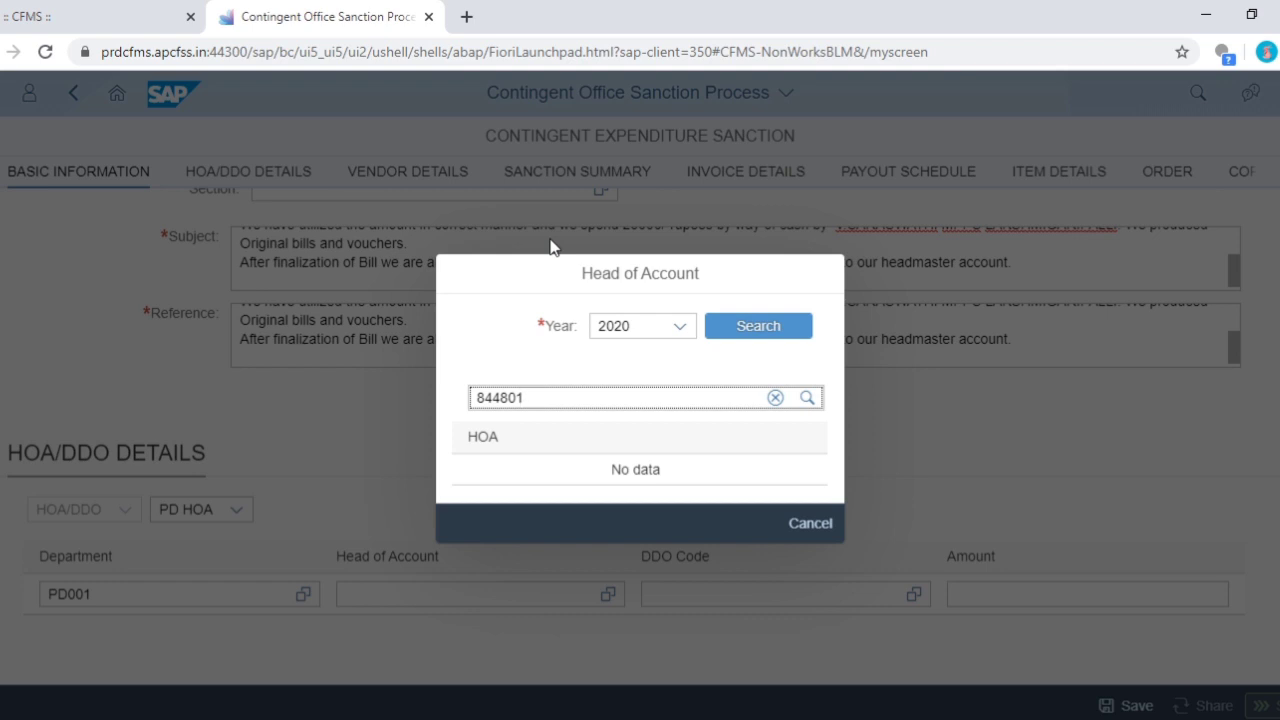
pyautogui.press('BackSpace')
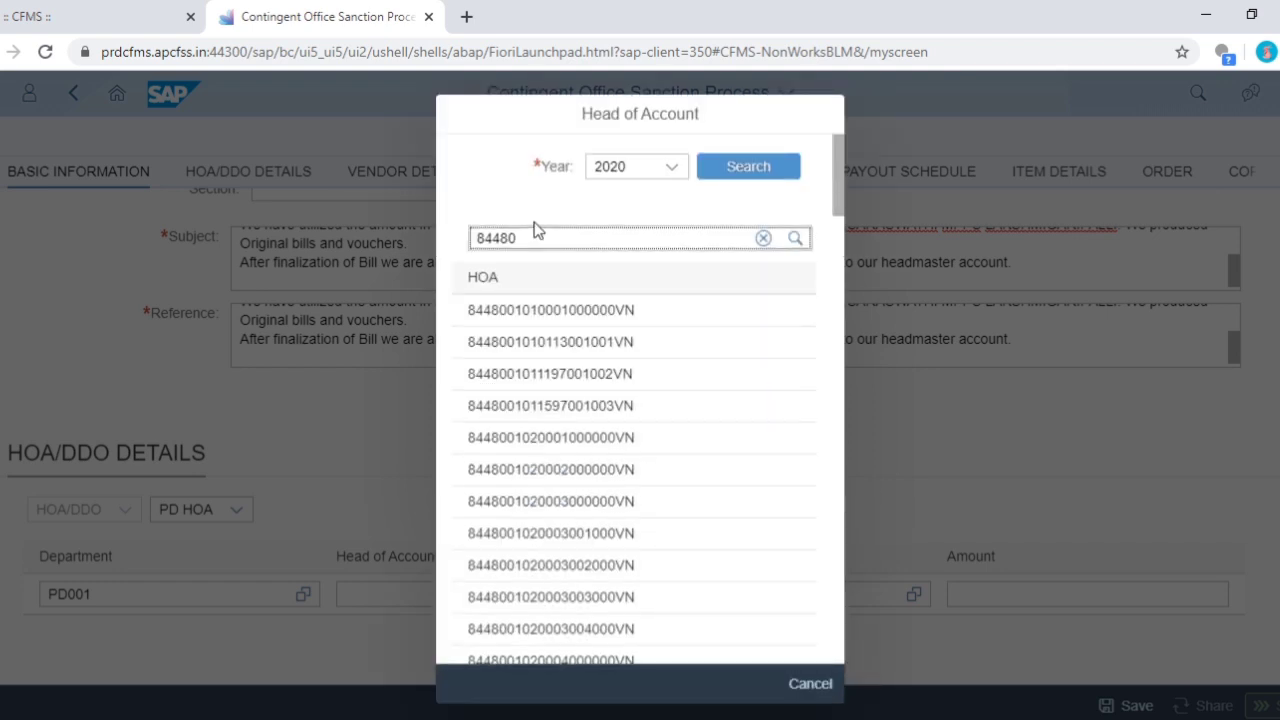
pyautogui.write('011015')
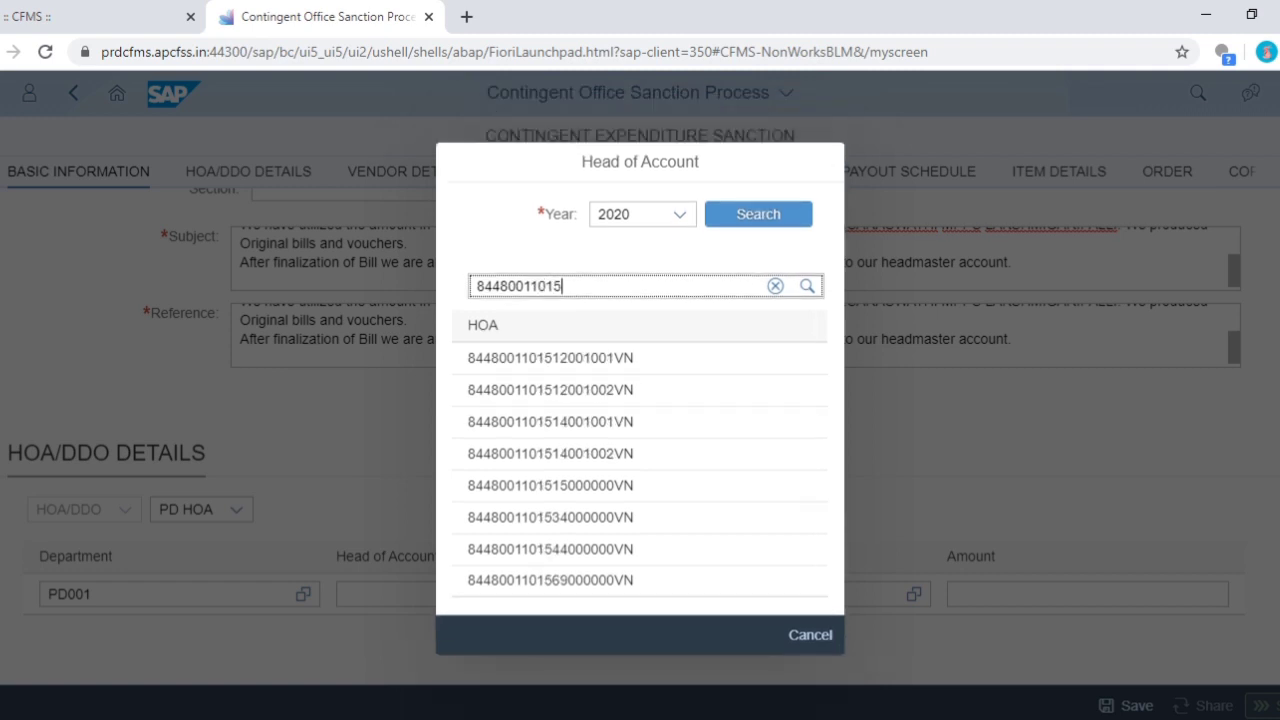
pyautogui.click(623, 390)
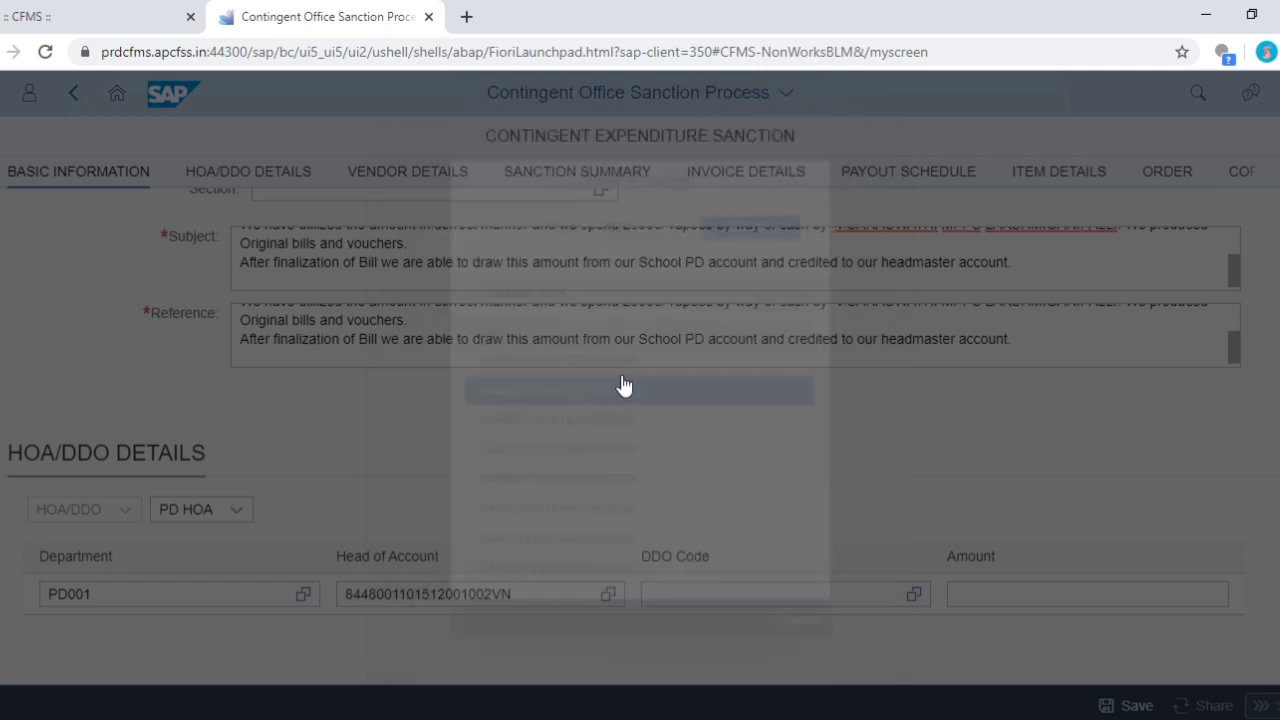
pyautogui.click(913, 594)
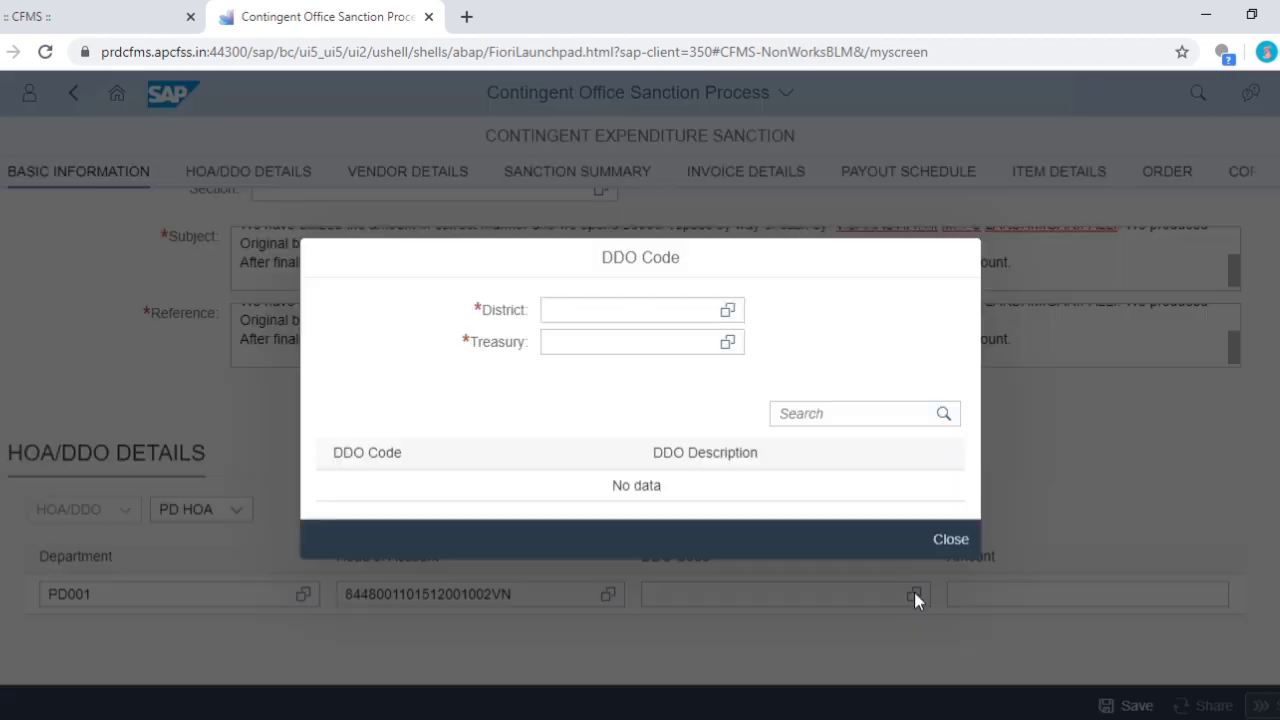
pyautogui.click(733, 311)
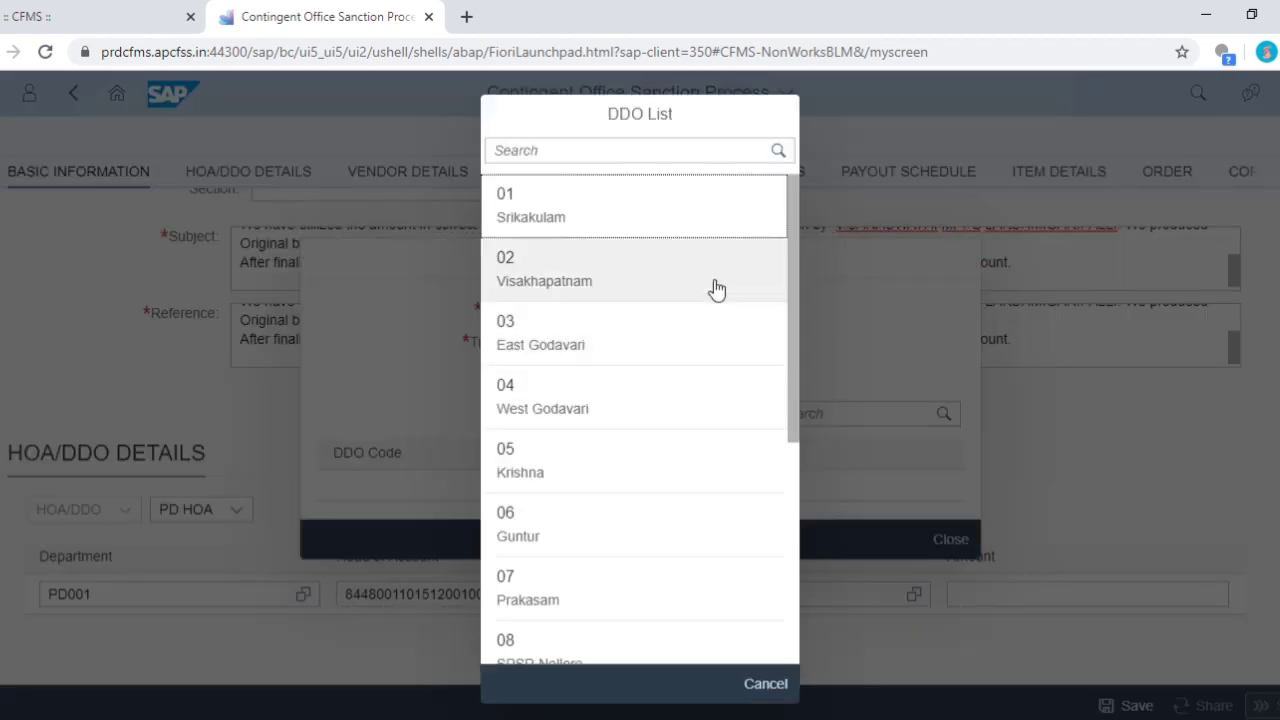
pyautogui.scroll(-4, 570, 377)
pyautogui.click(560, 517)
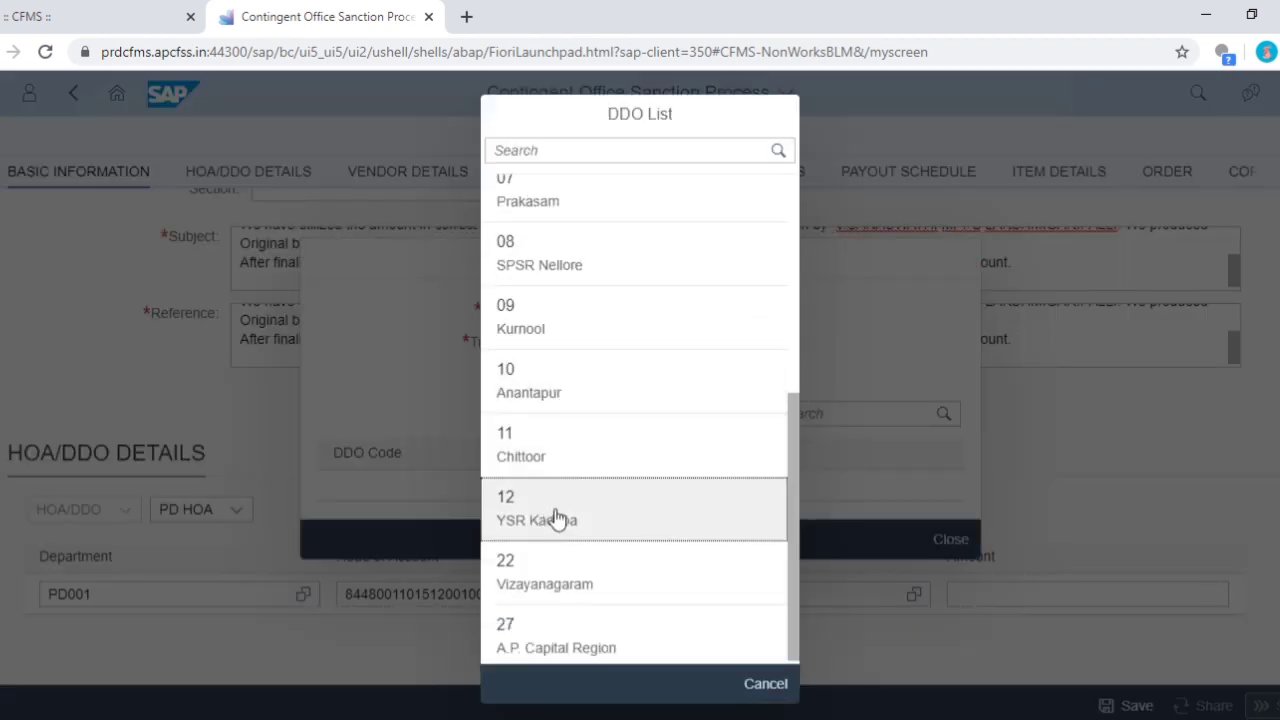
pyautogui.click(726, 341)
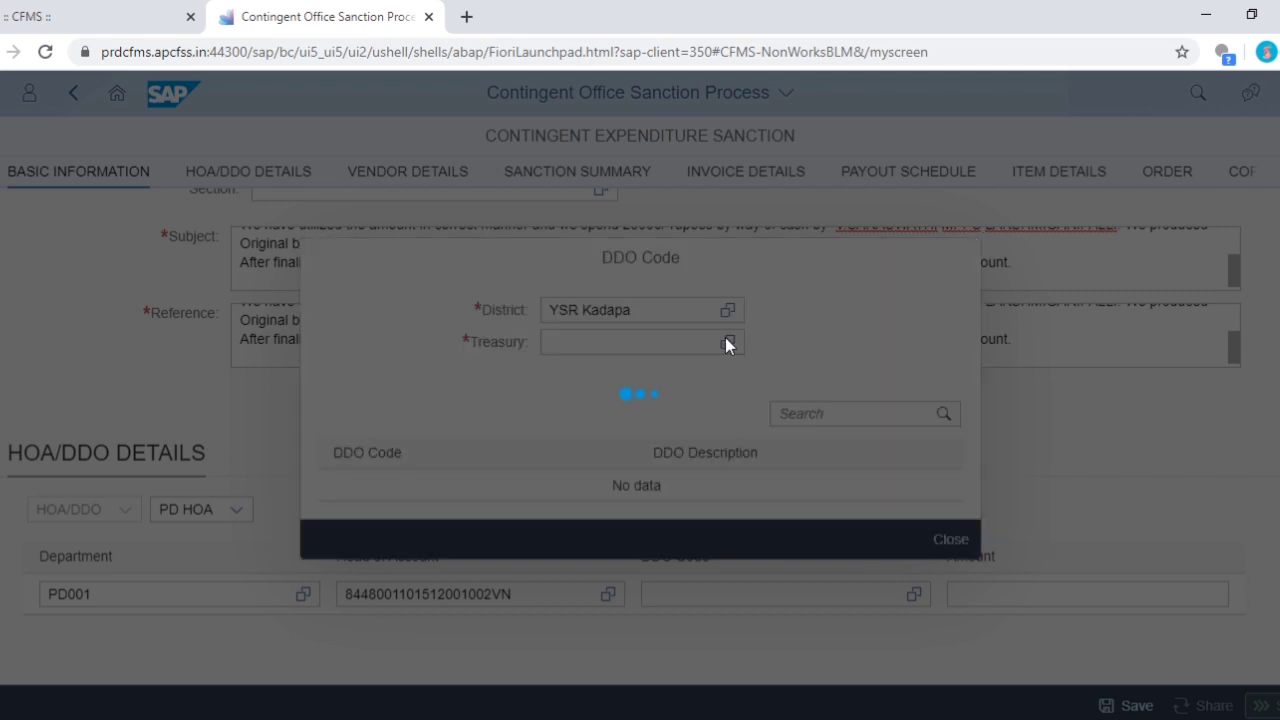
pyautogui.scroll(-5, 540, 580)
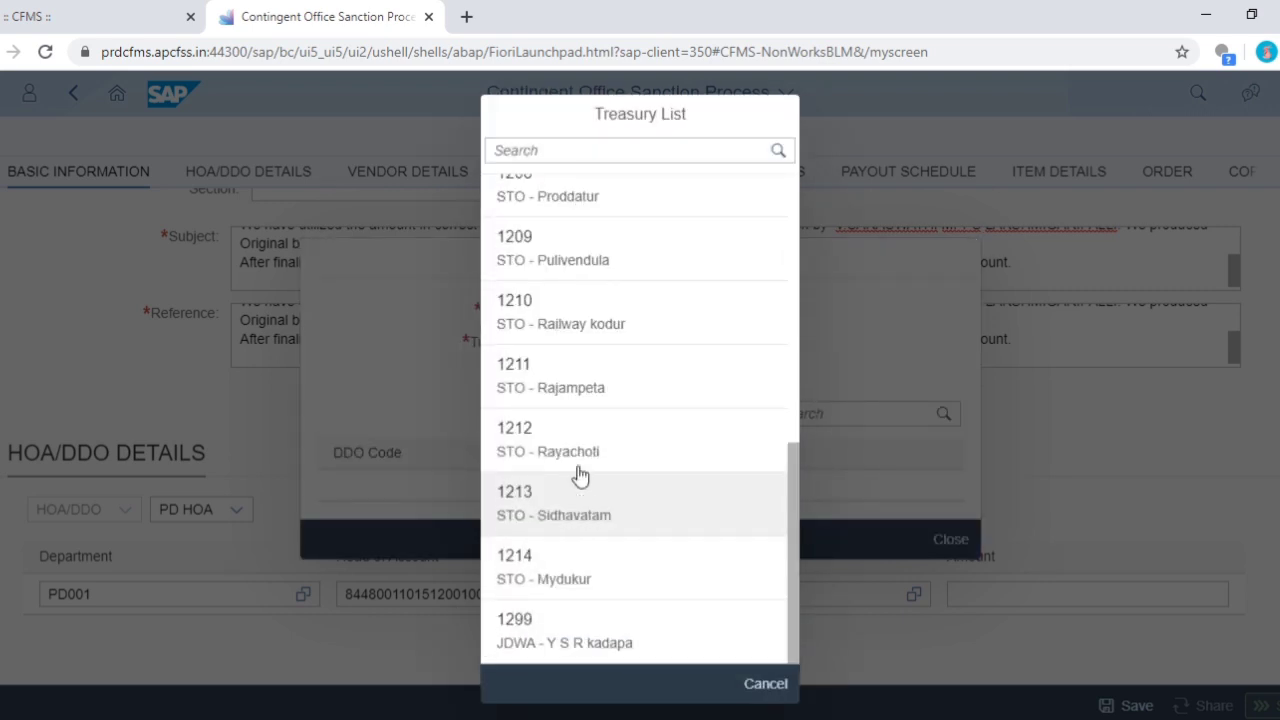
pyautogui.click(586, 327)
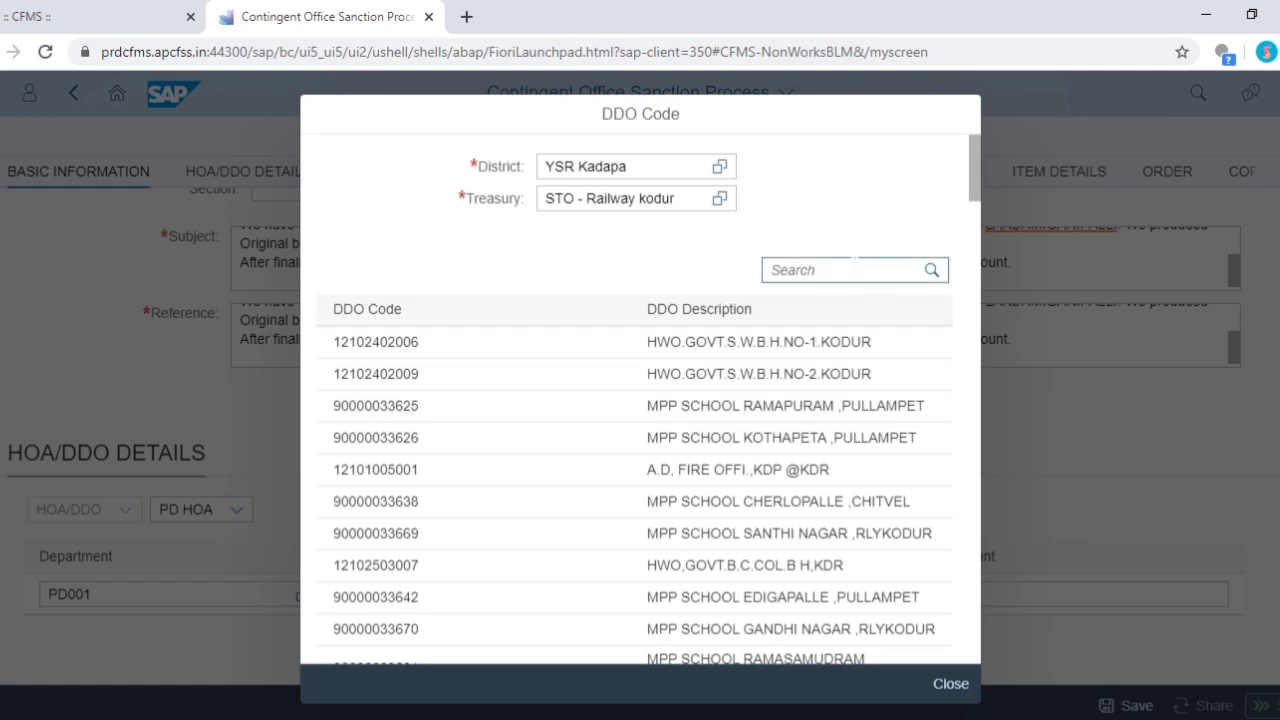
pyautogui.click(853, 268)
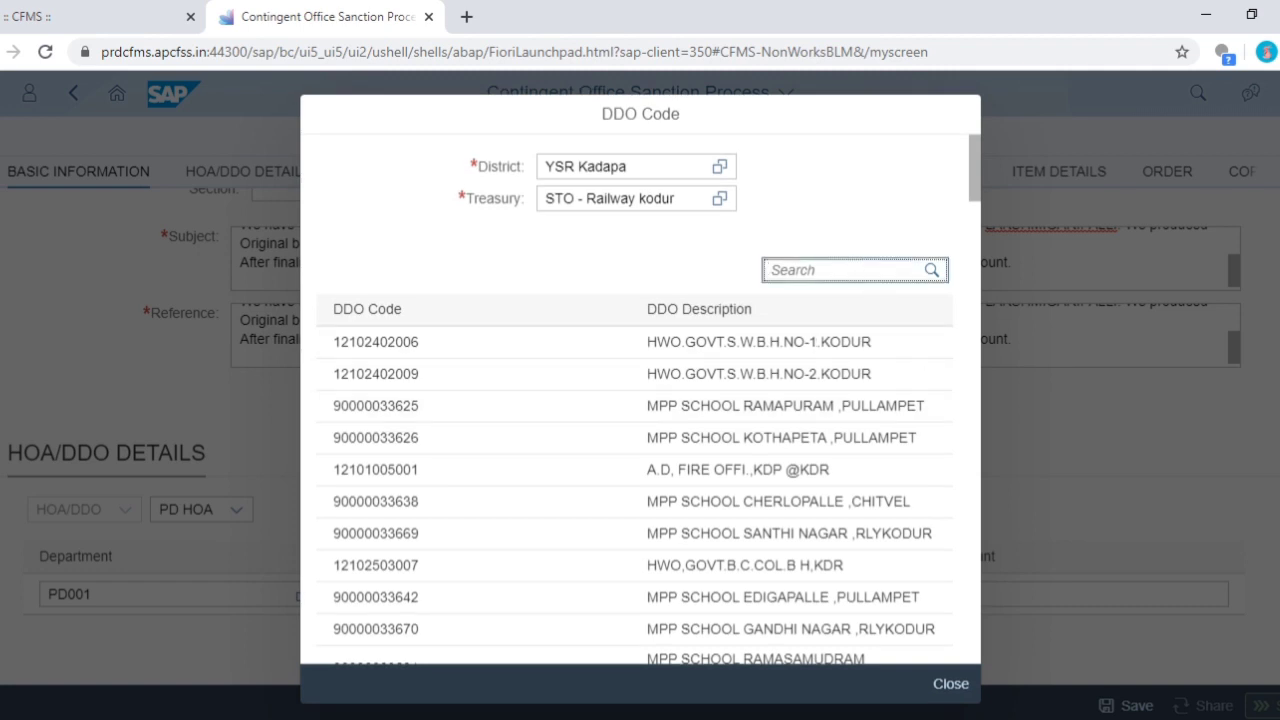
pyautogui.write('LAKS')
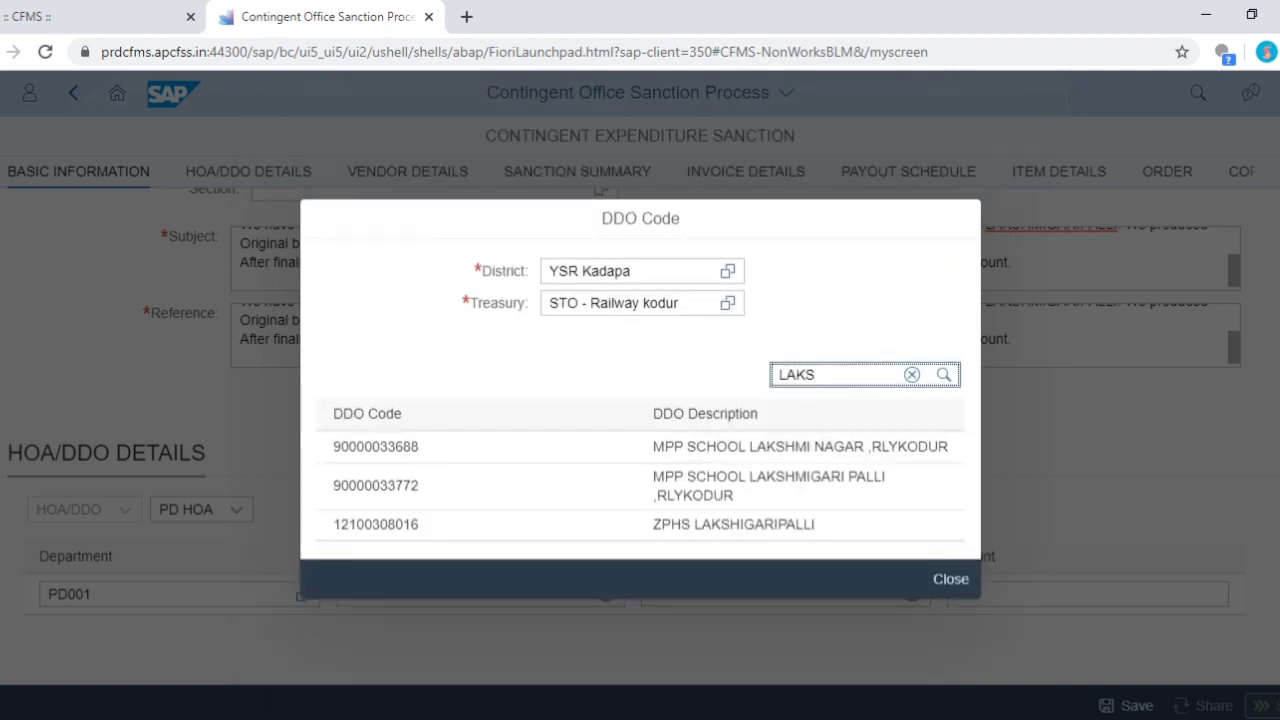
pyautogui.click(876, 452)
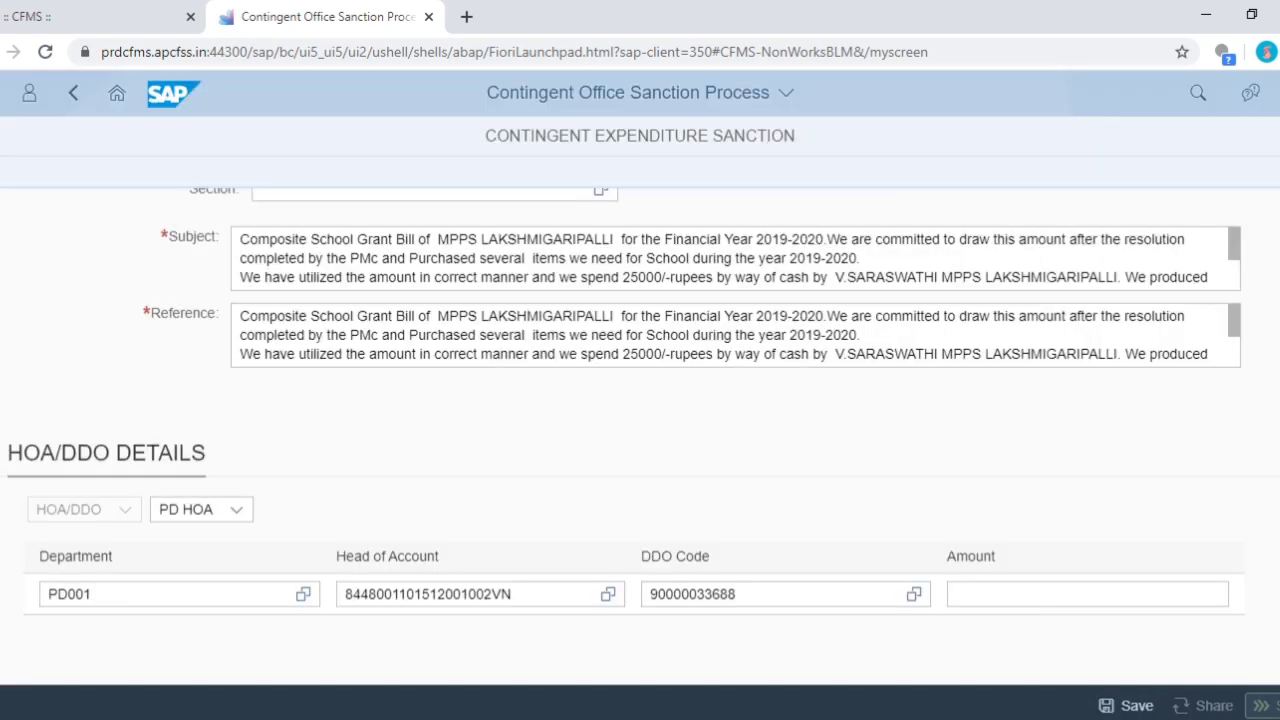
# - Enter 25000.00 as the HOA/DDO row amount
pyautogui.click(1014, 603)
pyautogui.write('25000')
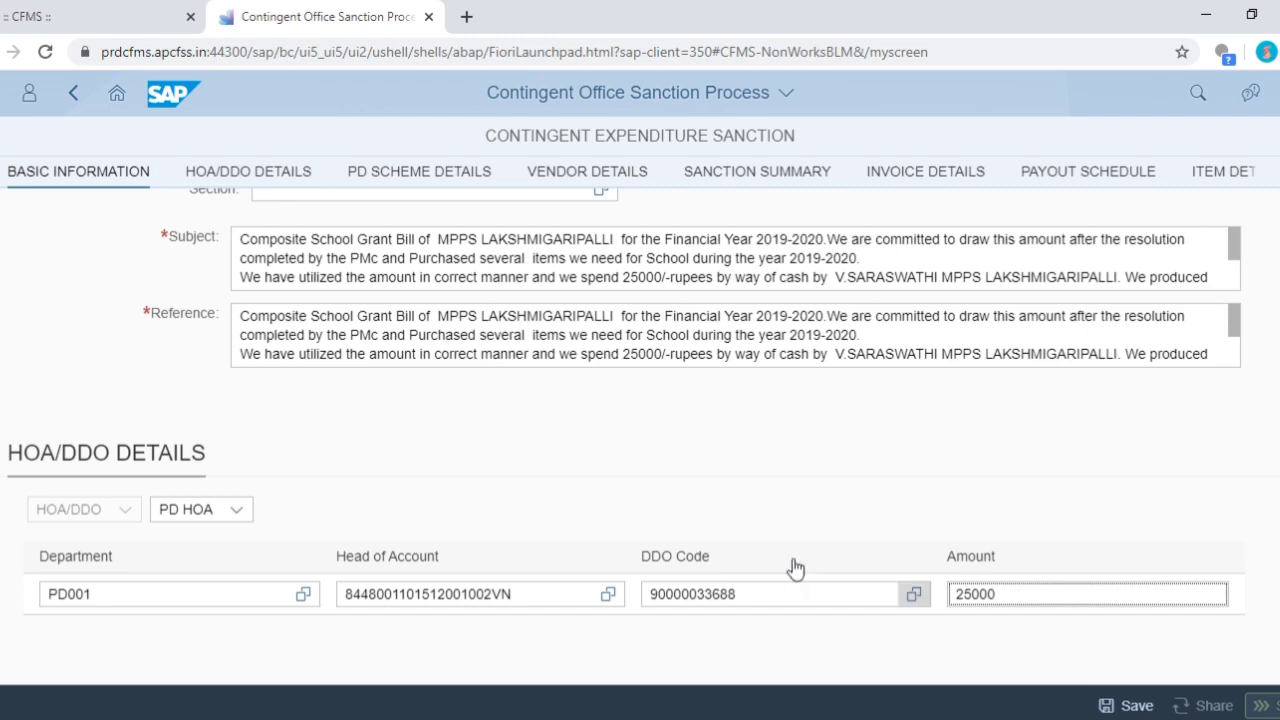
pyautogui.click(824, 482)
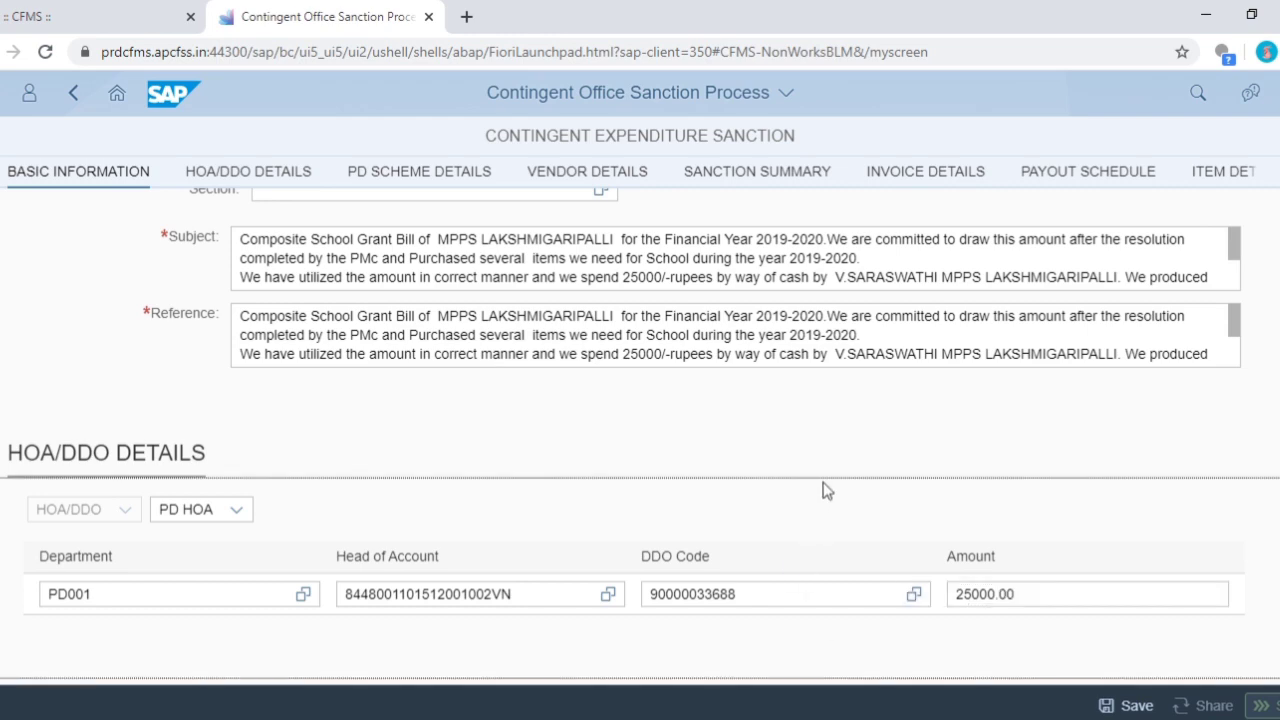
pyautogui.scroll(-5, 636, 428)
pyautogui.scroll(1, 430, 410)
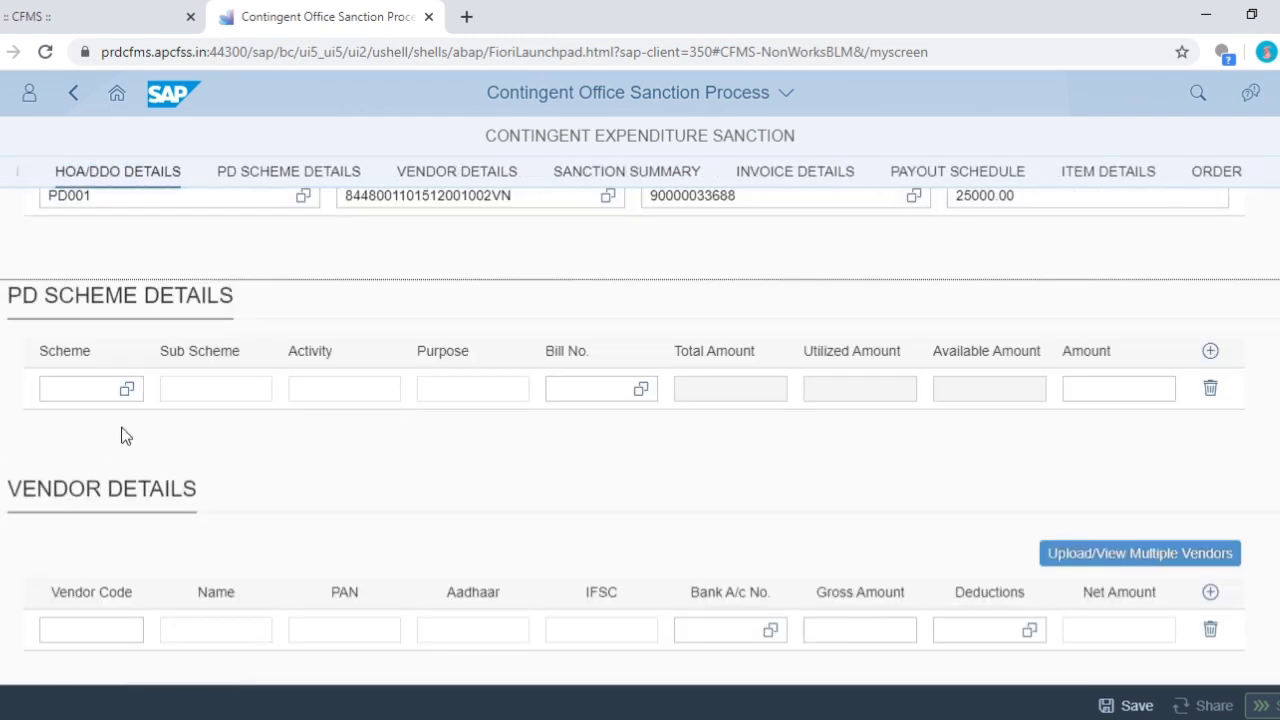
# - Choose scheme 1369, sub scheme 130637 and activity 130 for the PD scheme row
pyautogui.click(125, 388)
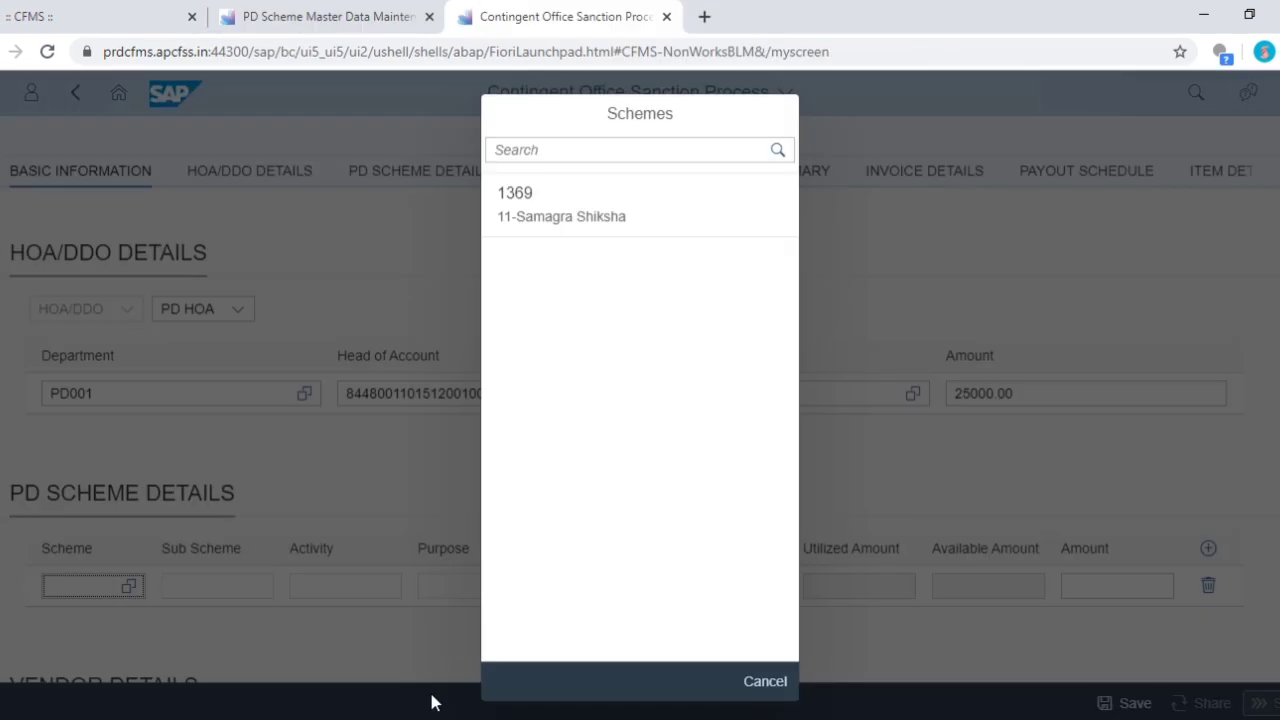
pyautogui.click(638, 209)
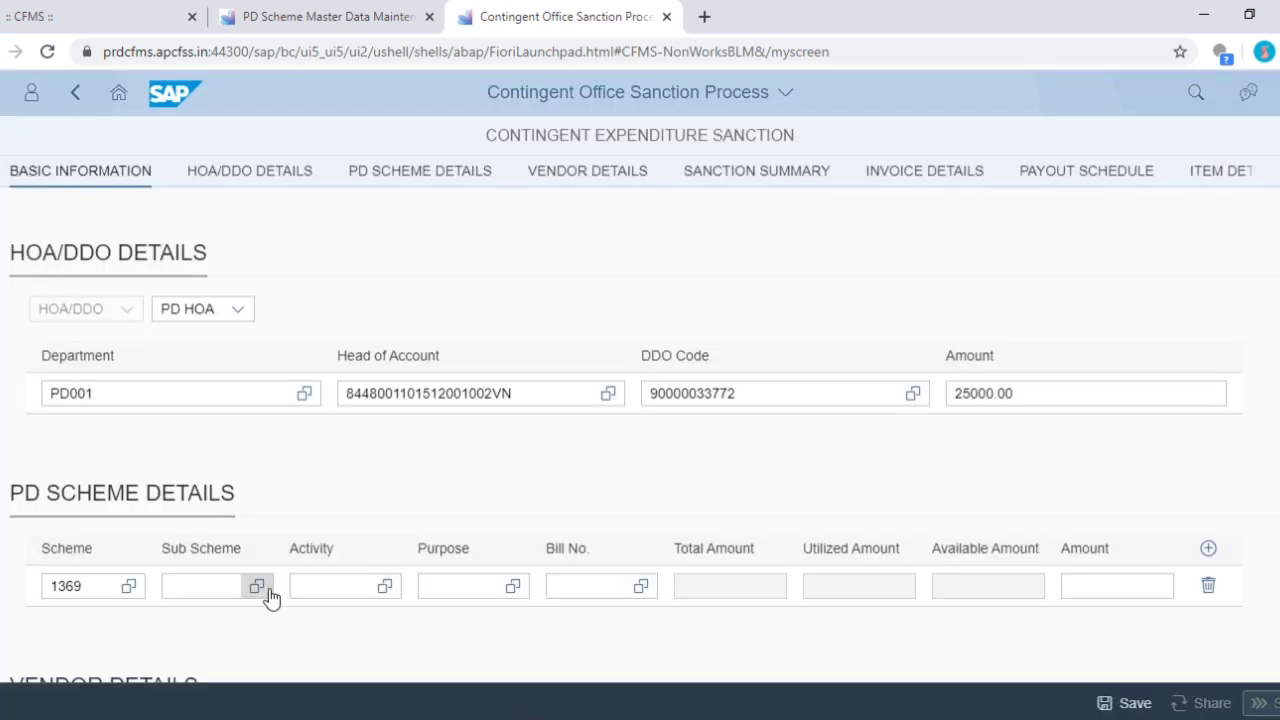
pyautogui.click(257, 586)
pyautogui.click(611, 206)
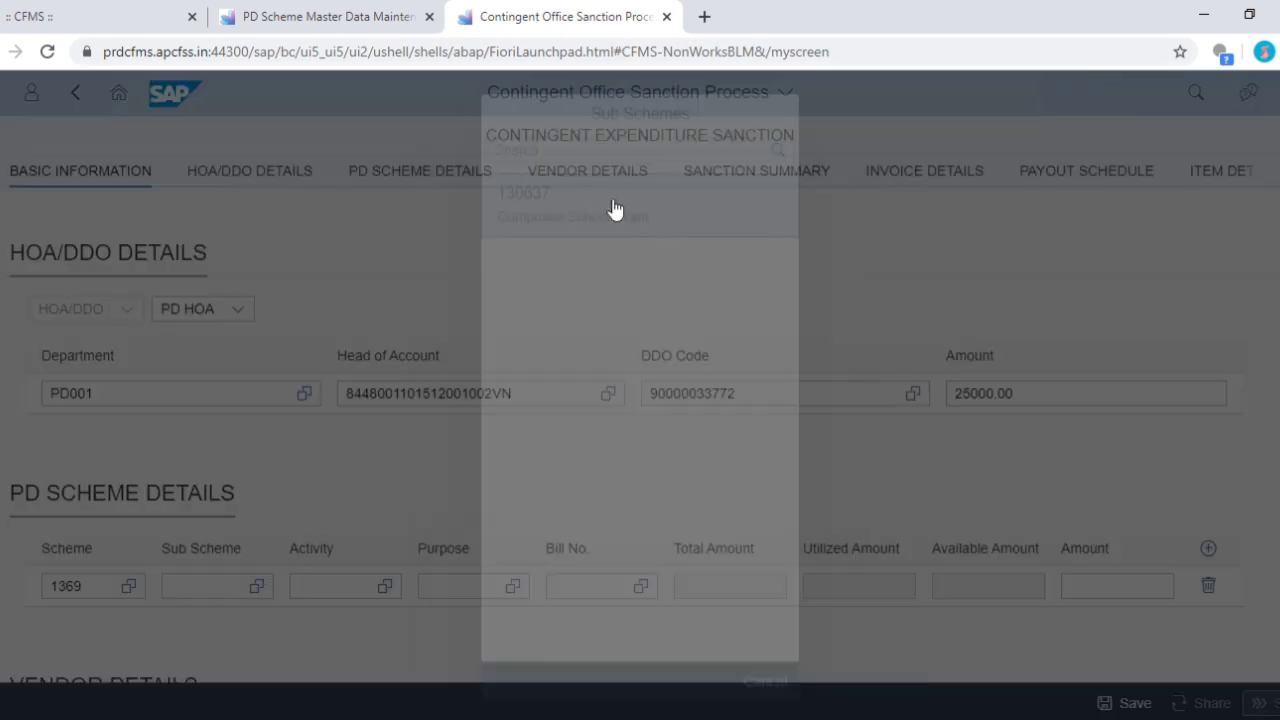
pyautogui.click(388, 590)
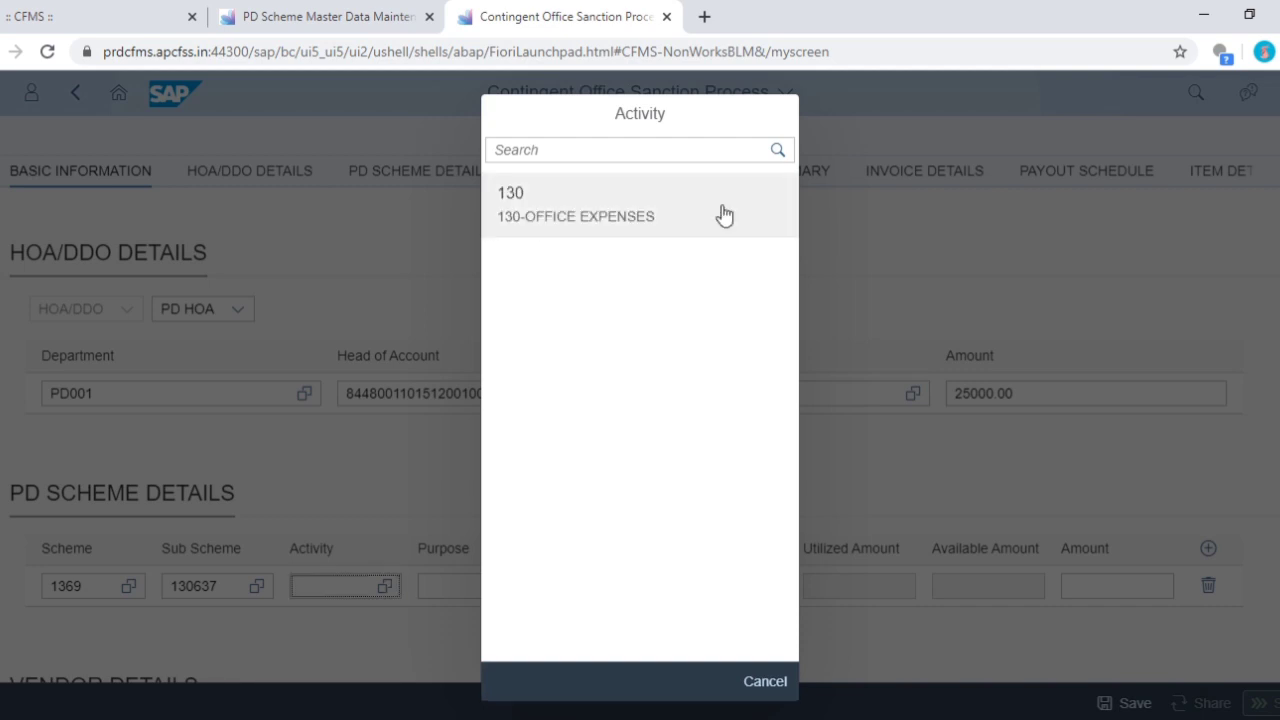
pyautogui.click(718, 208)
pyautogui.click(513, 586)
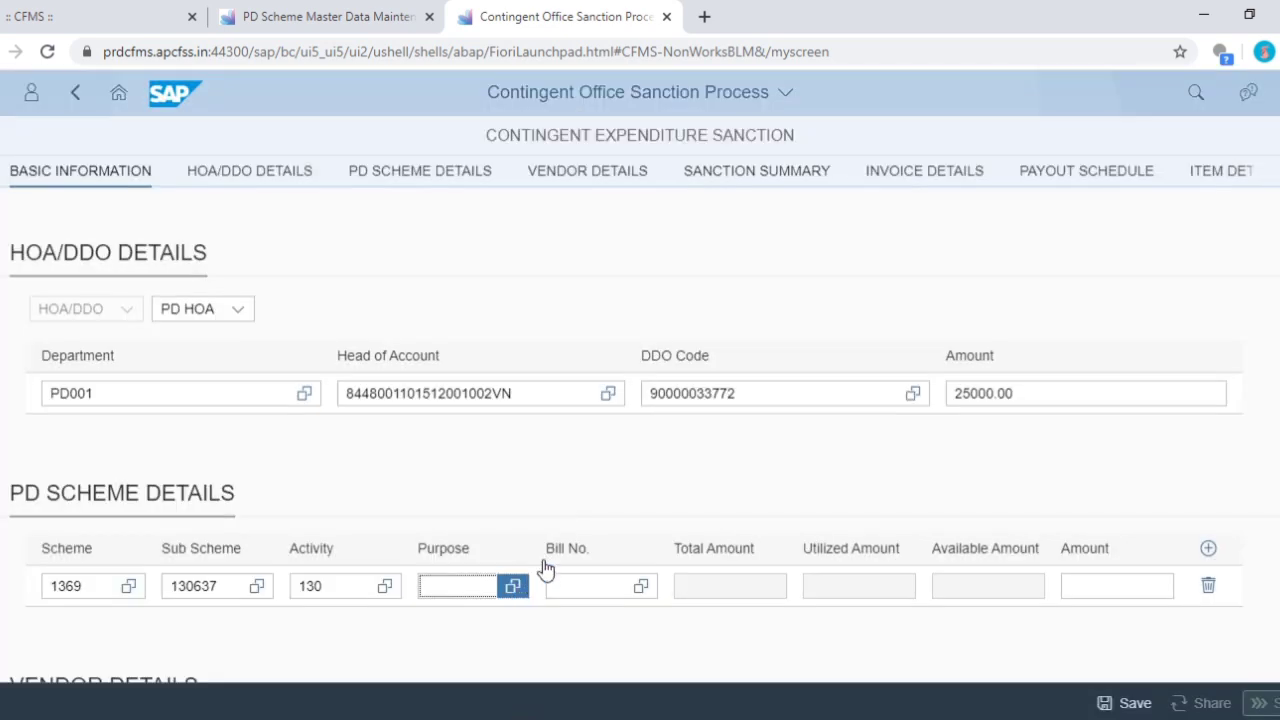
pyautogui.click(675, 220)
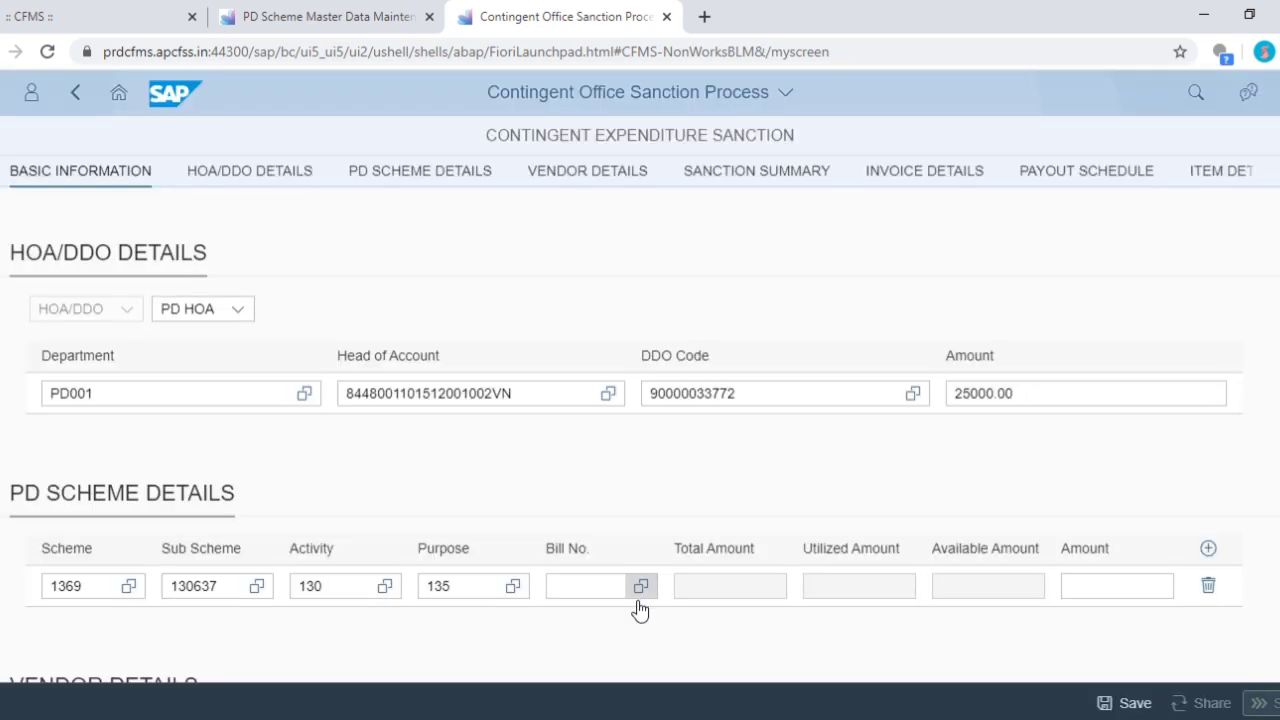
pyautogui.click(640, 588)
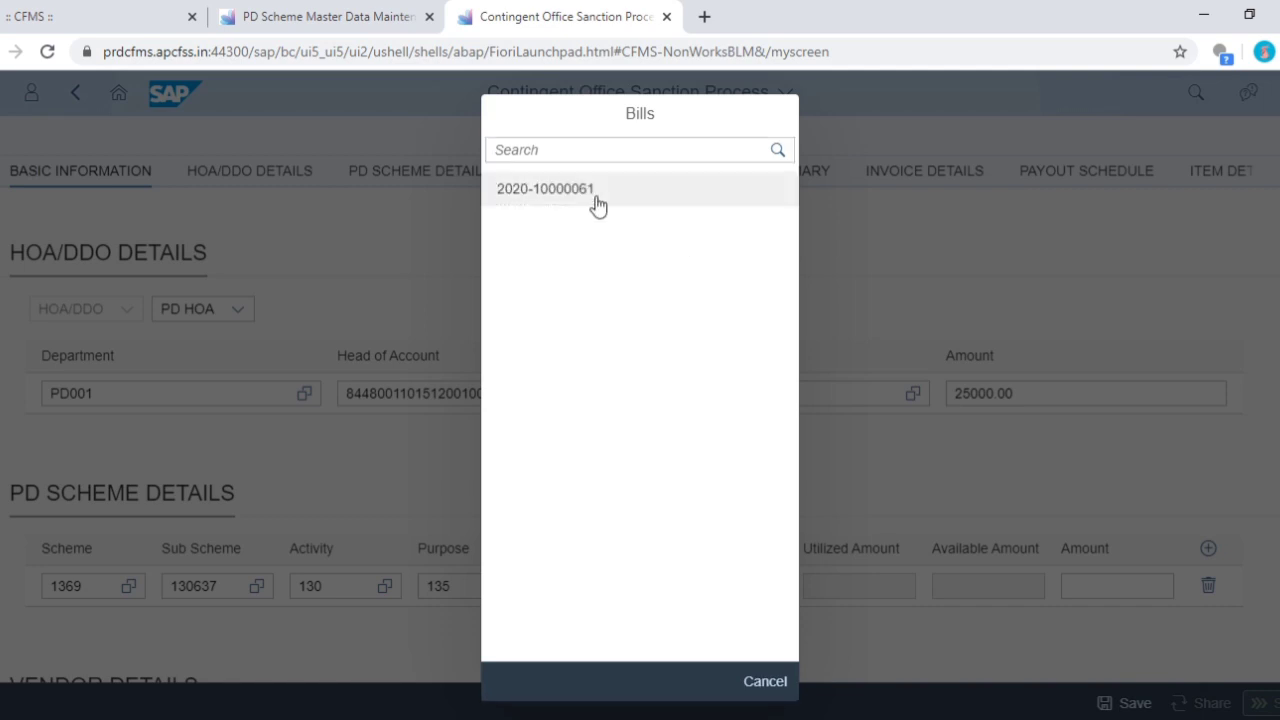
pyautogui.click(599, 200)
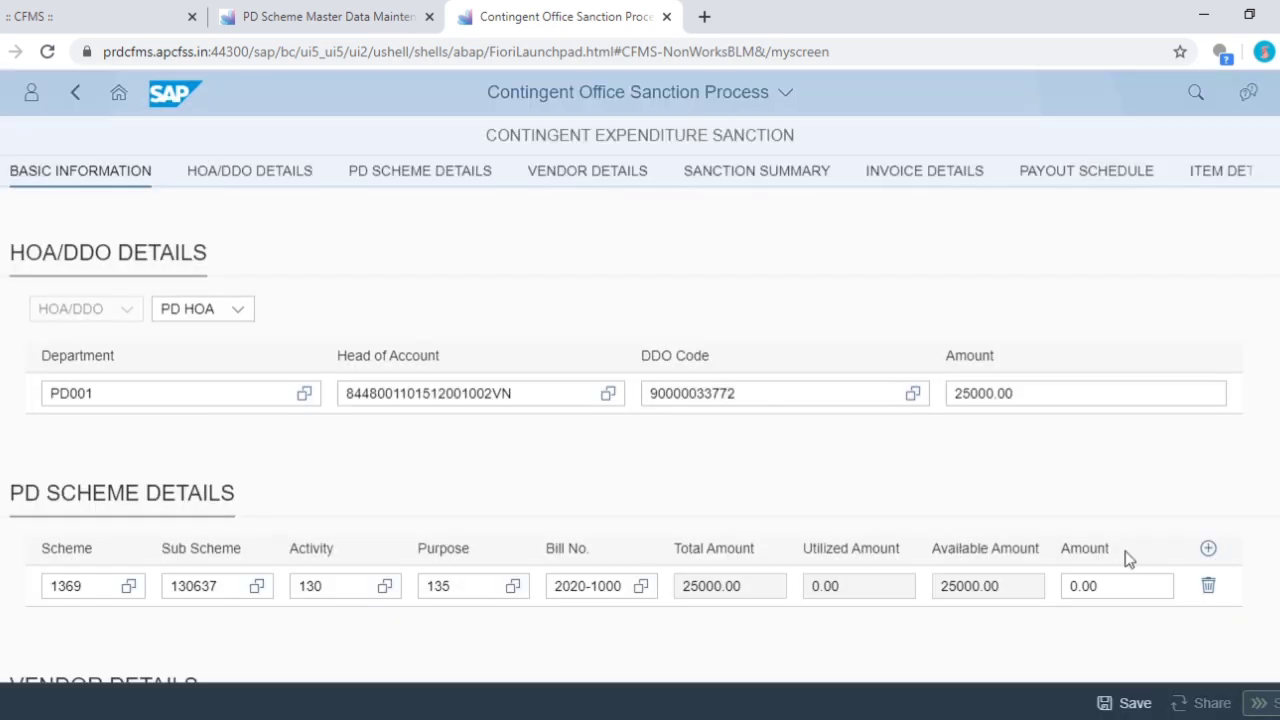
pyautogui.doubleClick(1066, 588)
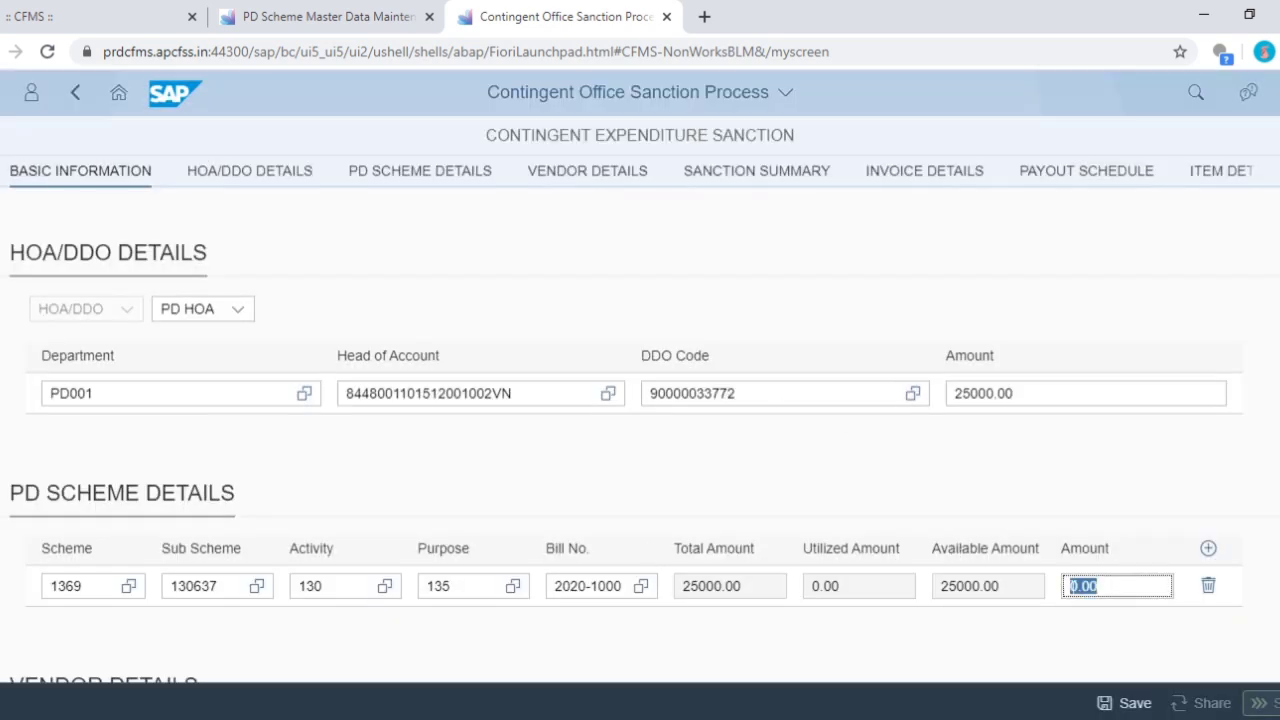
pyautogui.write('25000')
pyautogui.click(929, 623)
# - Add a payout schedule row for April 2020 with amount 25000
pyautogui.scroll(-3, 755, 498)
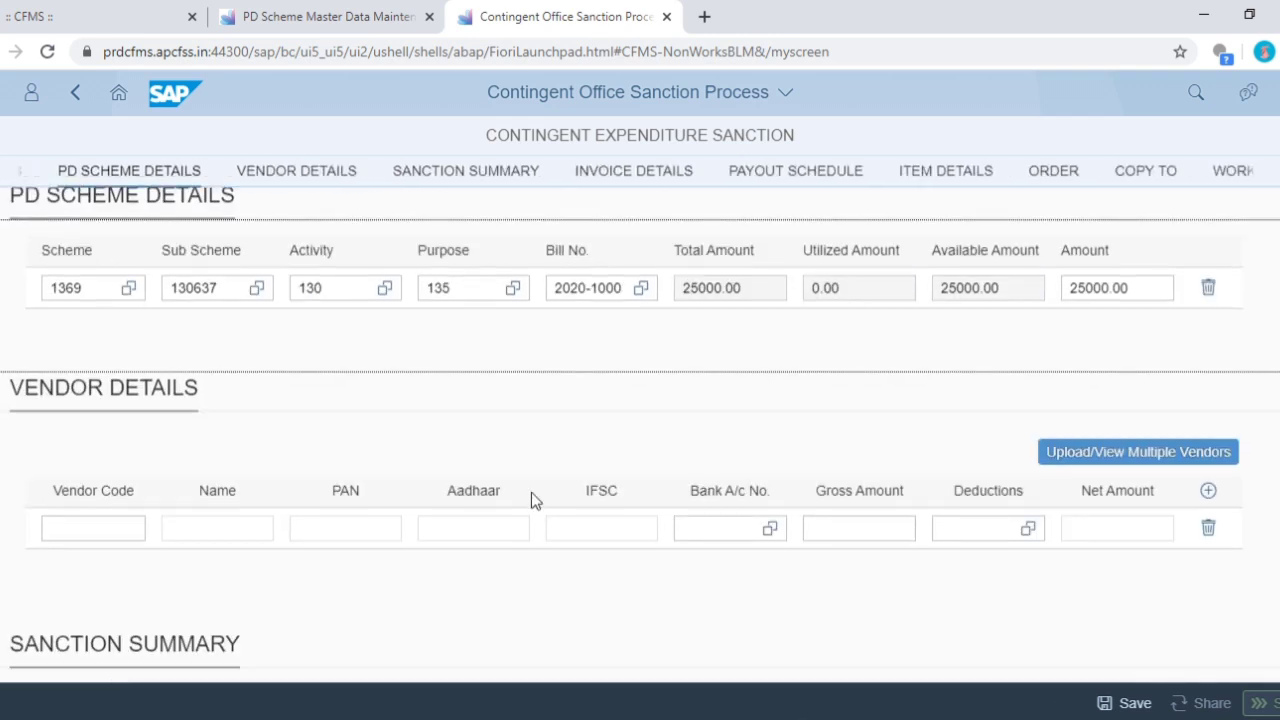
pyautogui.scroll(-4, 529, 498)
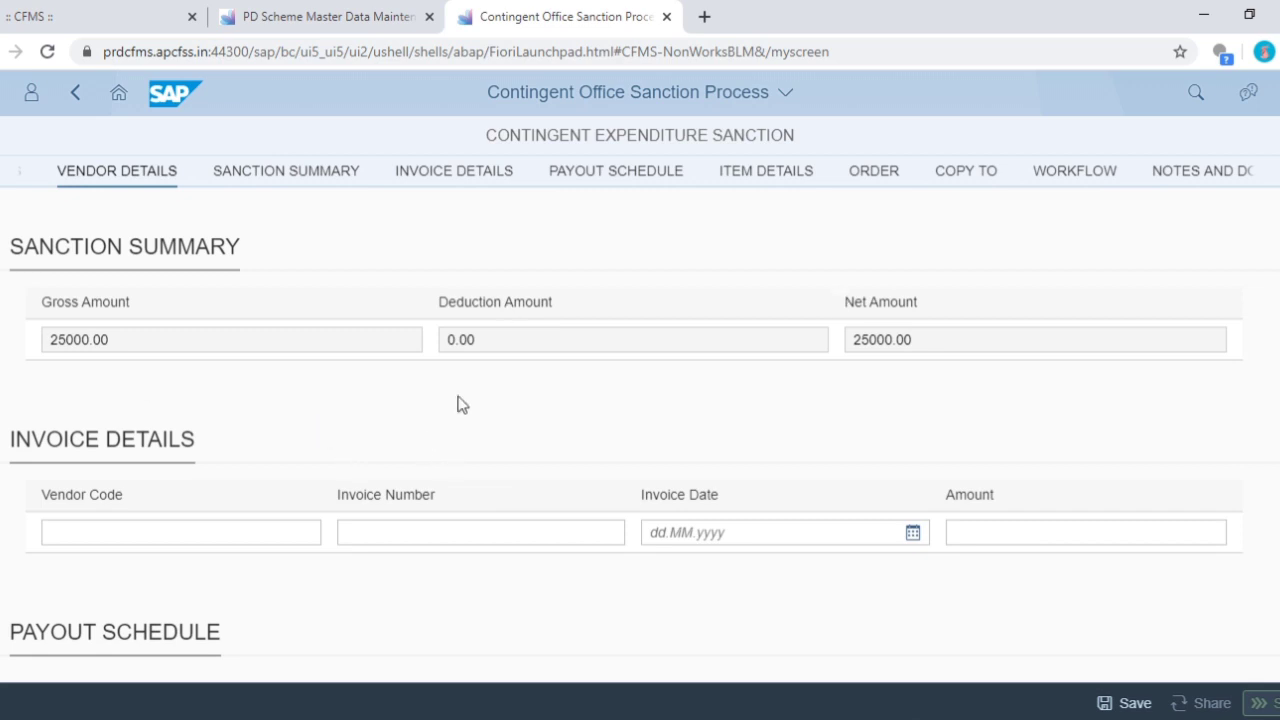
pyautogui.scroll(-2, 300, 435)
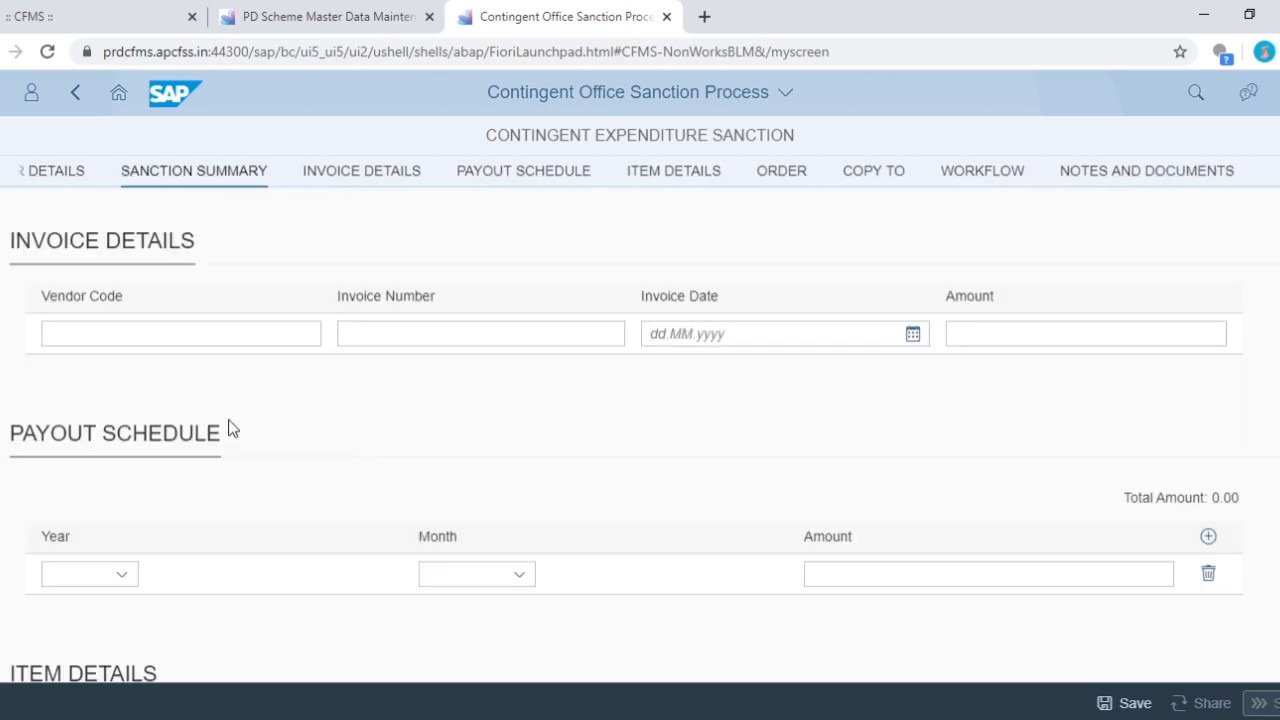
pyautogui.click(118, 575)
pyautogui.click(100, 387)
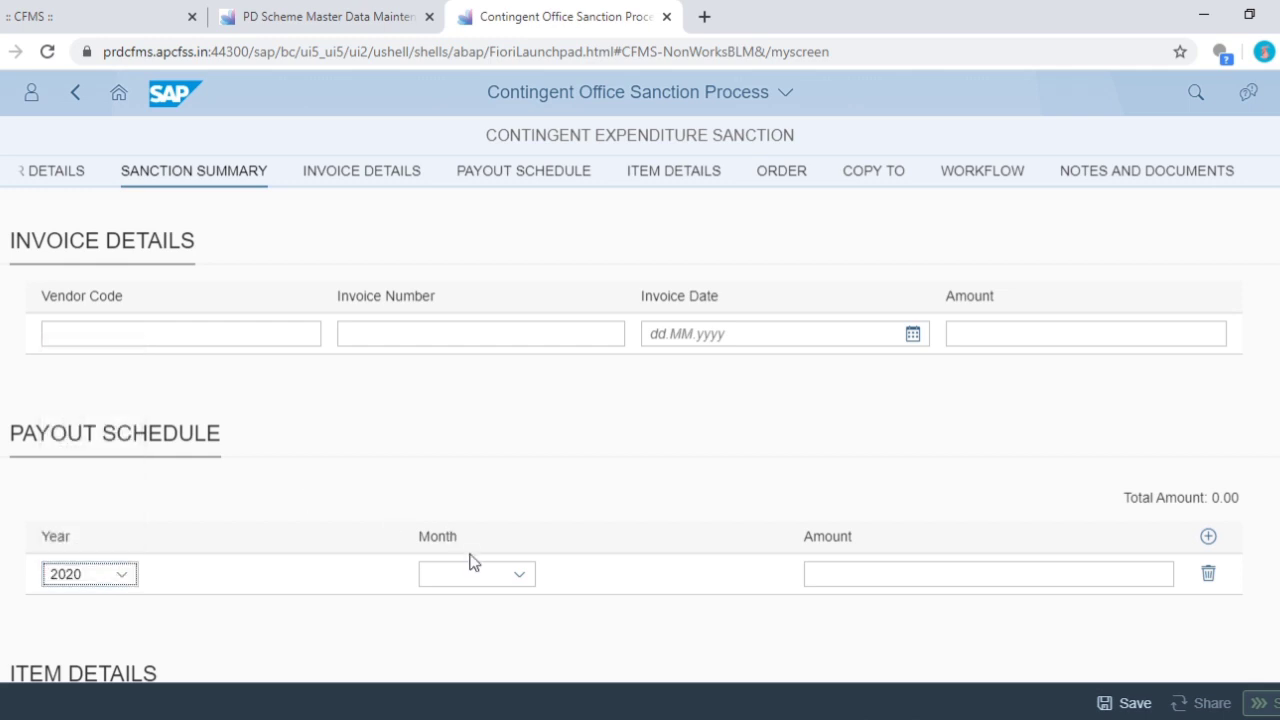
pyautogui.click(497, 576)
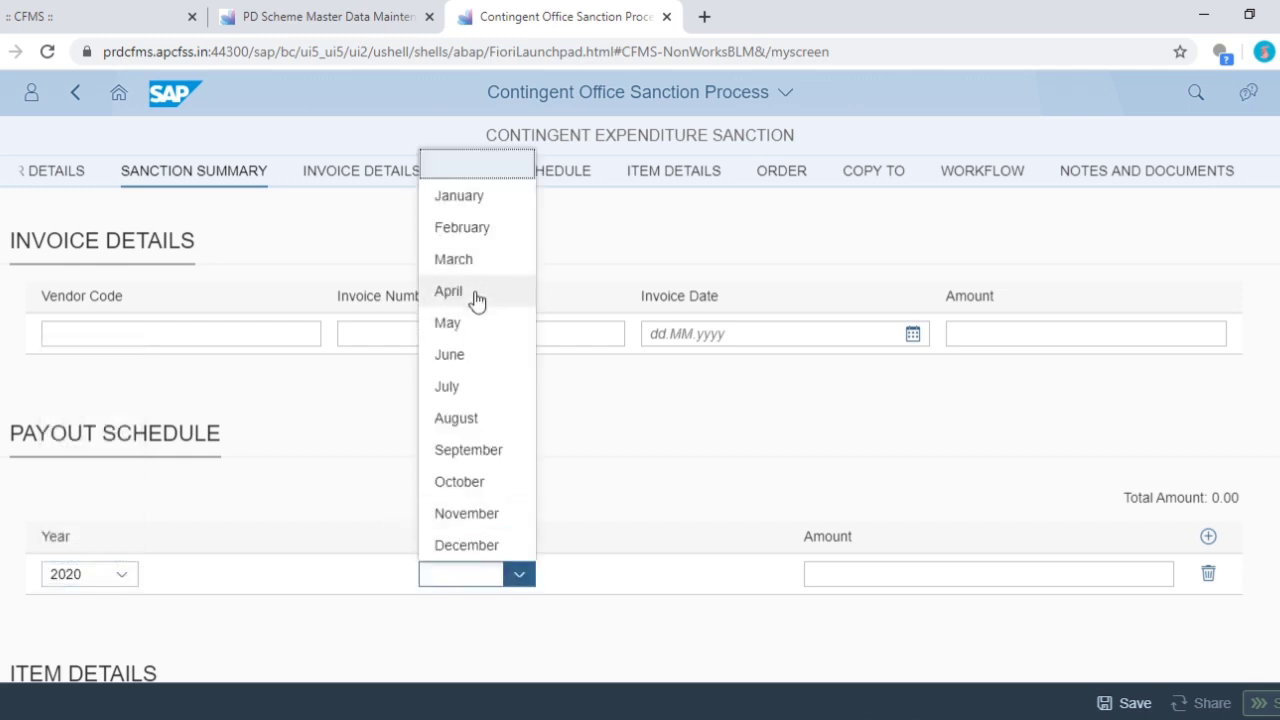
pyautogui.click(474, 292)
pyautogui.click(900, 573)
pyautogui.write('2')
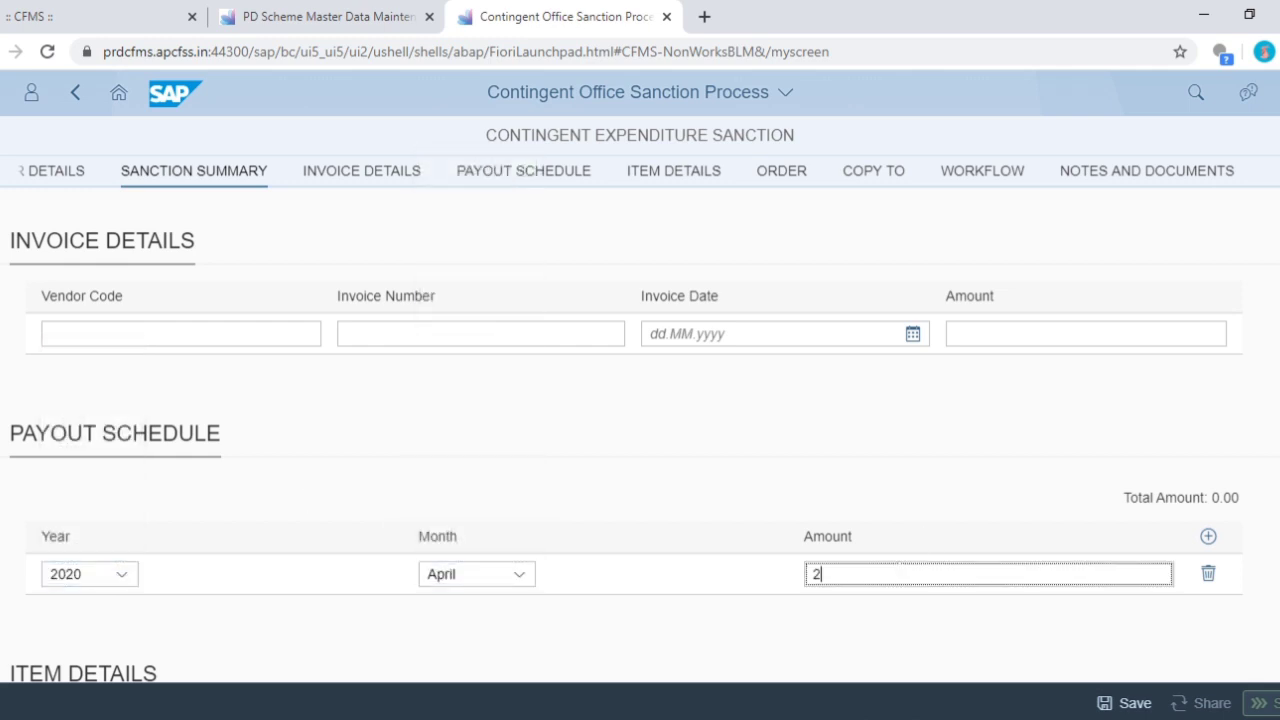
pyautogui.write('5000')
pyautogui.click(966, 629)
pyautogui.scroll(-3, 559, 527)
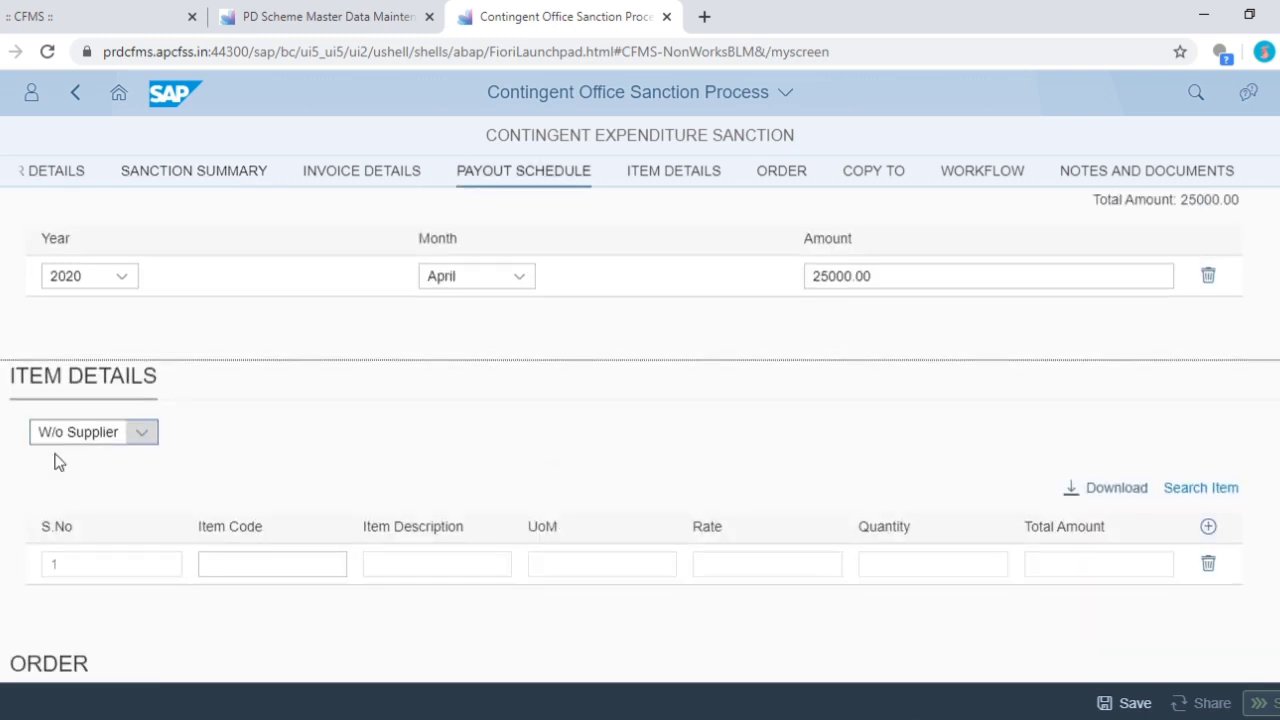
# - Paste the bold order text describing the Composite School Grant bill for 2019-2020
pyautogui.scroll(-3, 200, 470)
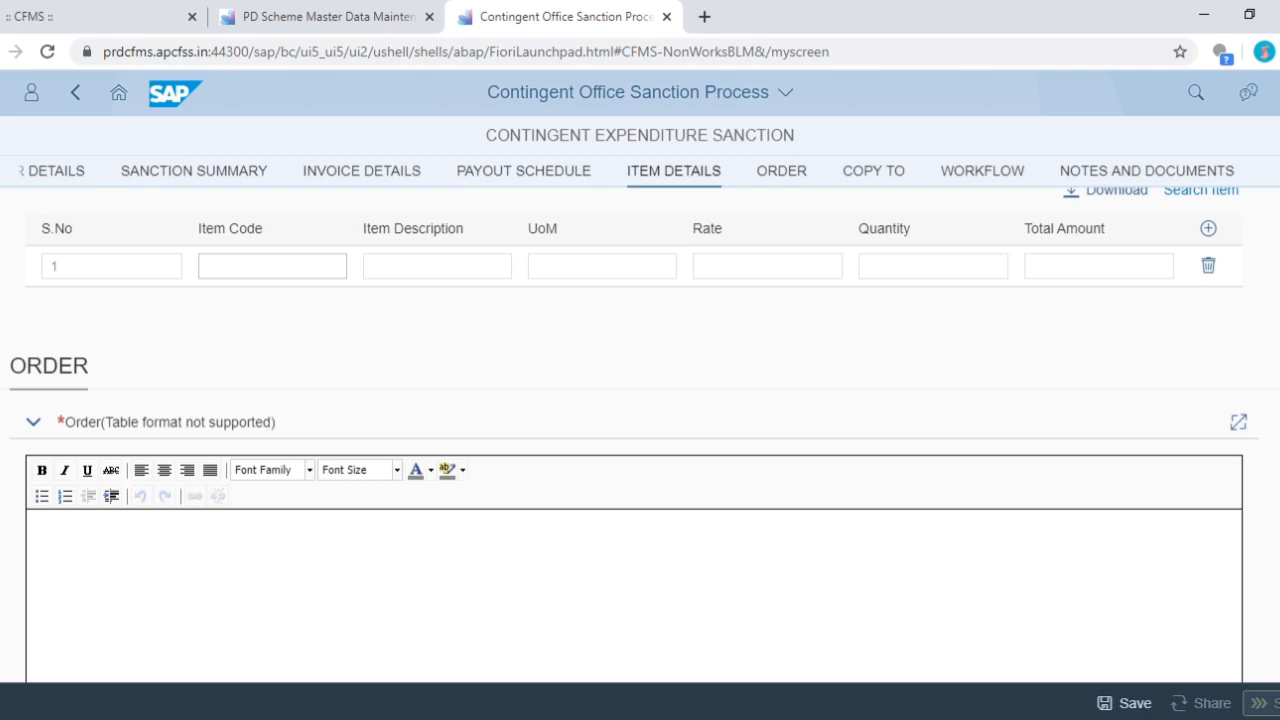
pyautogui.click(41, 470)
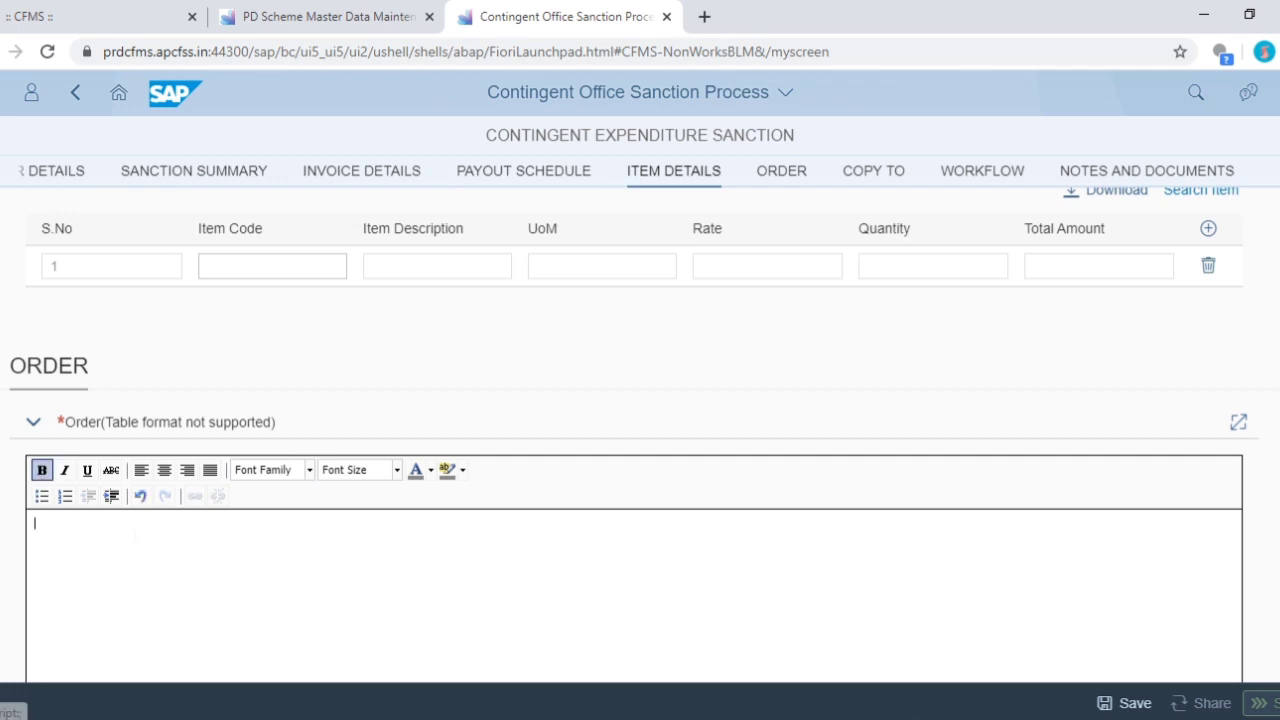
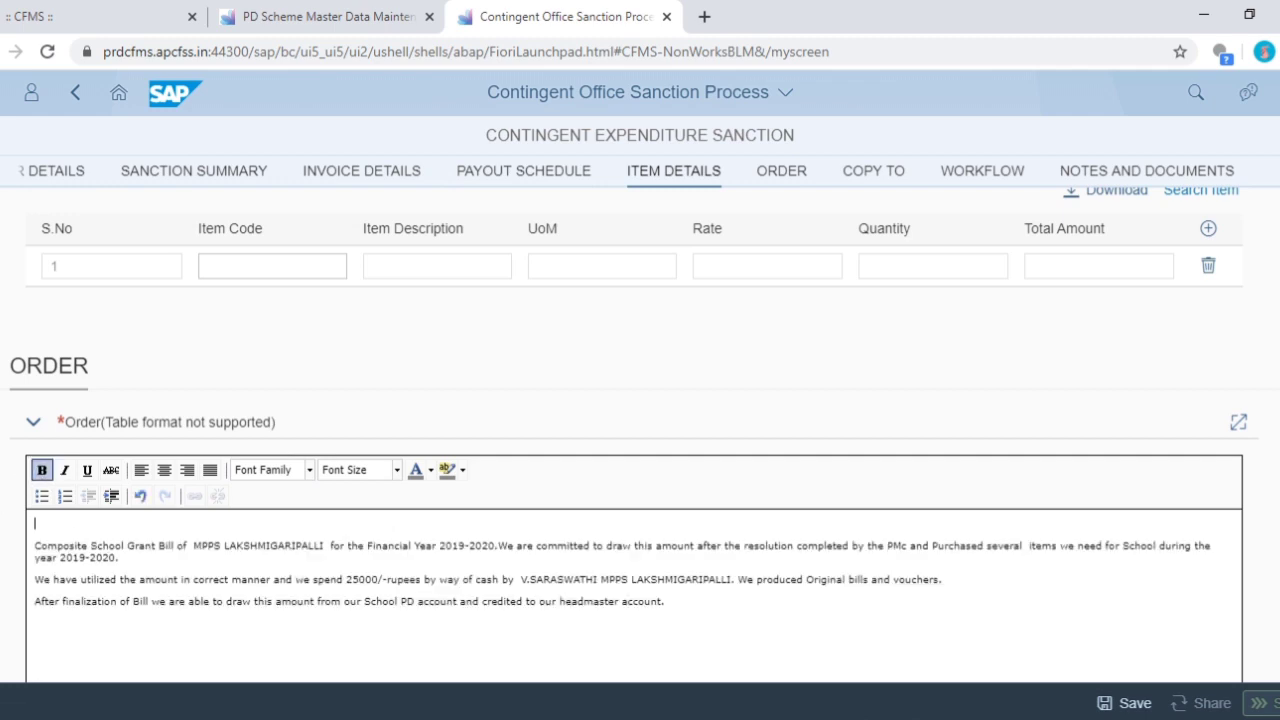
pyautogui.scroll(-4, 250, 450)
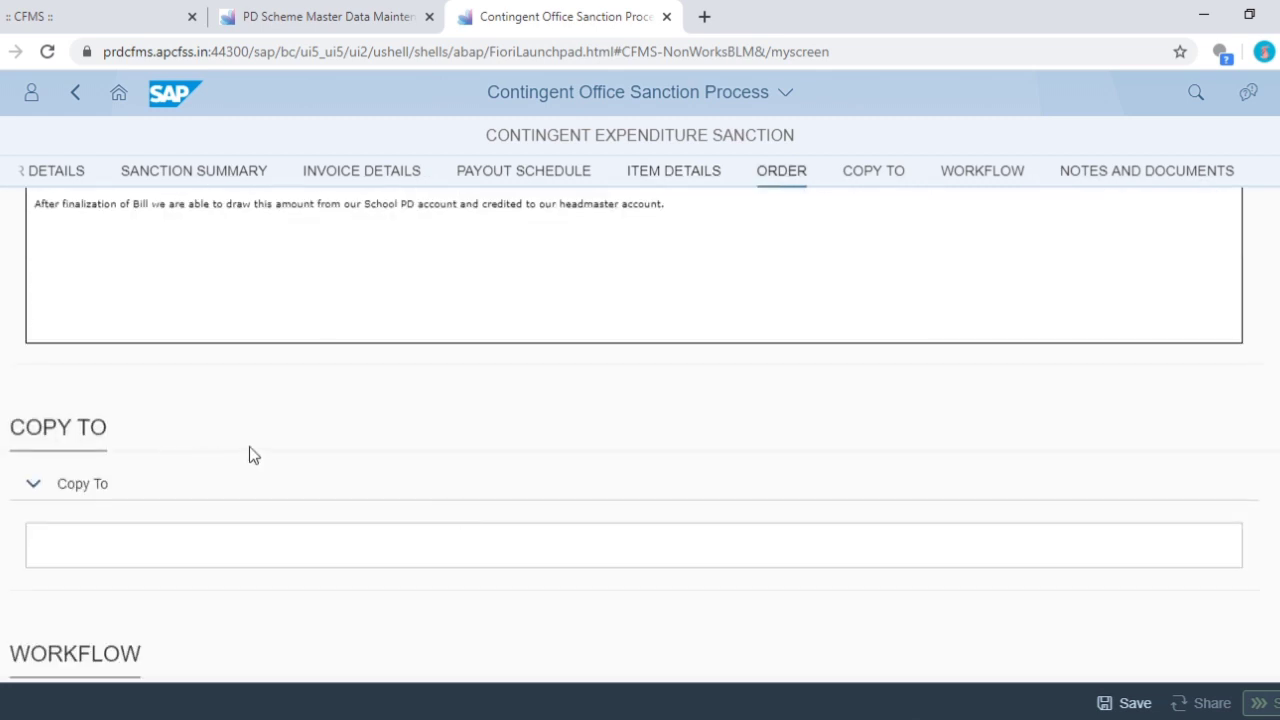
pyautogui.scroll(-3, 255, 448)
pyautogui.scroll(-3, 286, 448)
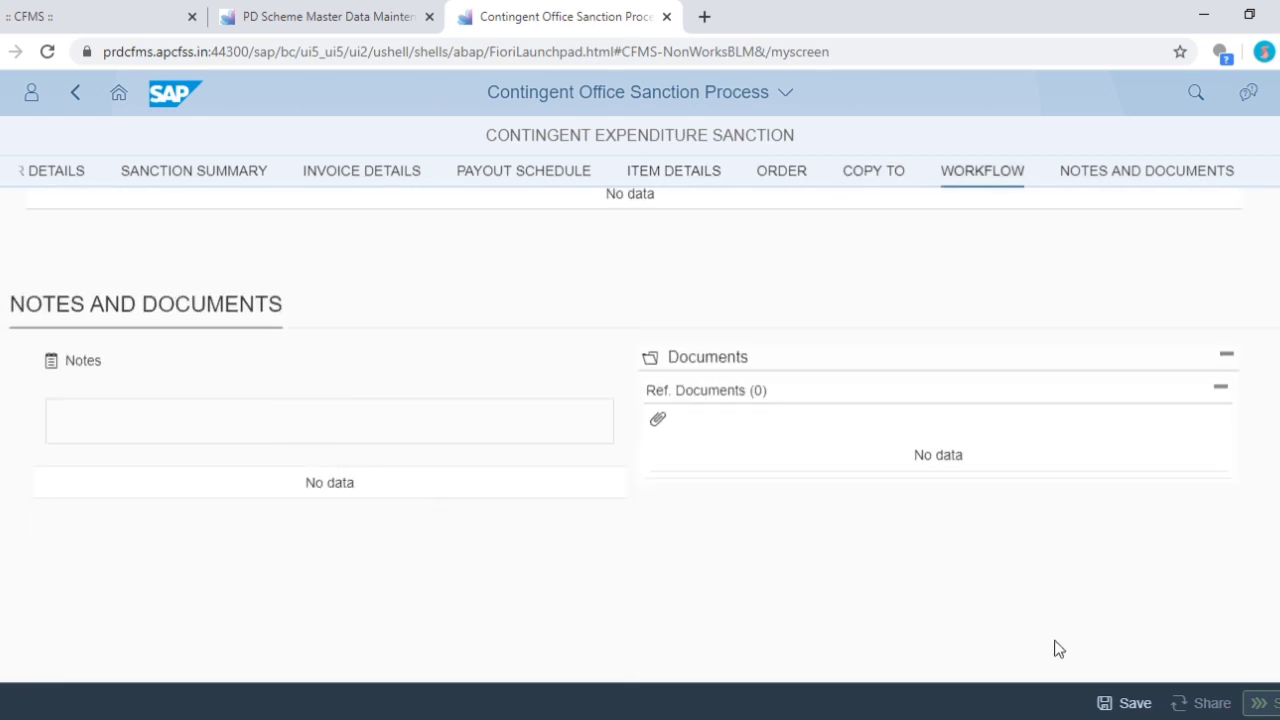
# - Save the sanction order and acknowledge the saved confirmation
pyautogui.click(1135, 703)
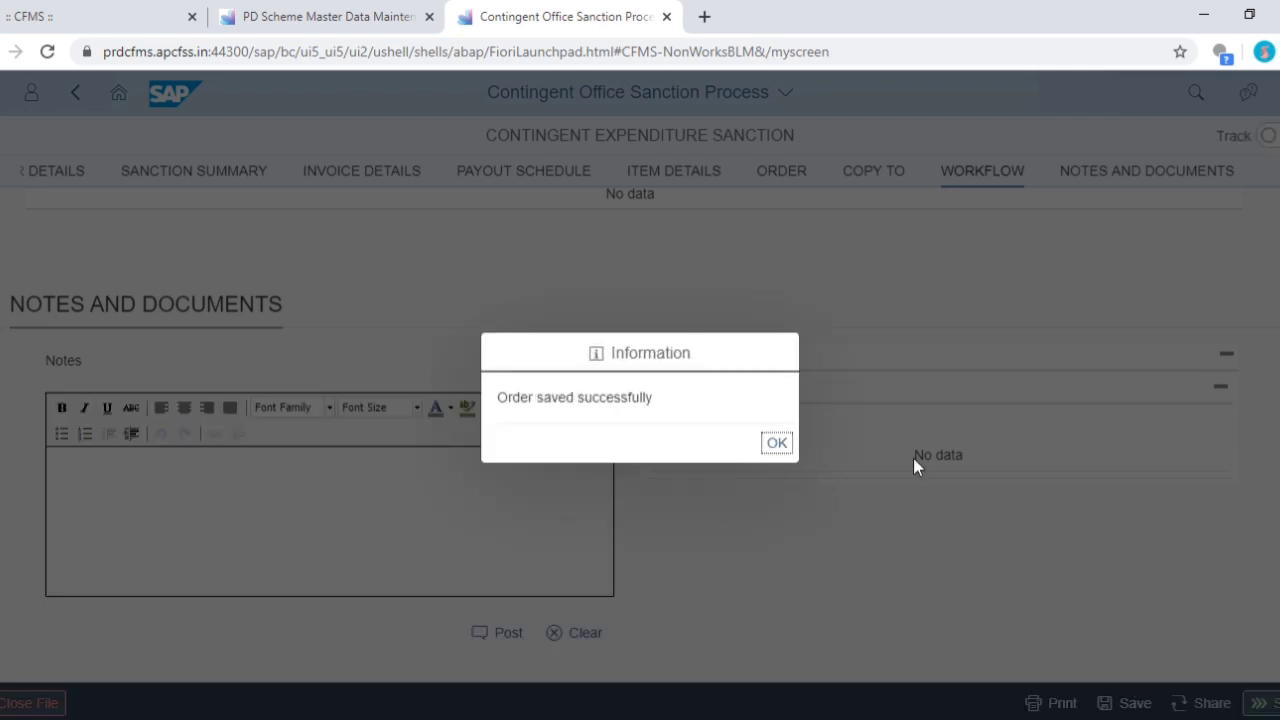
pyautogui.click(777, 443)
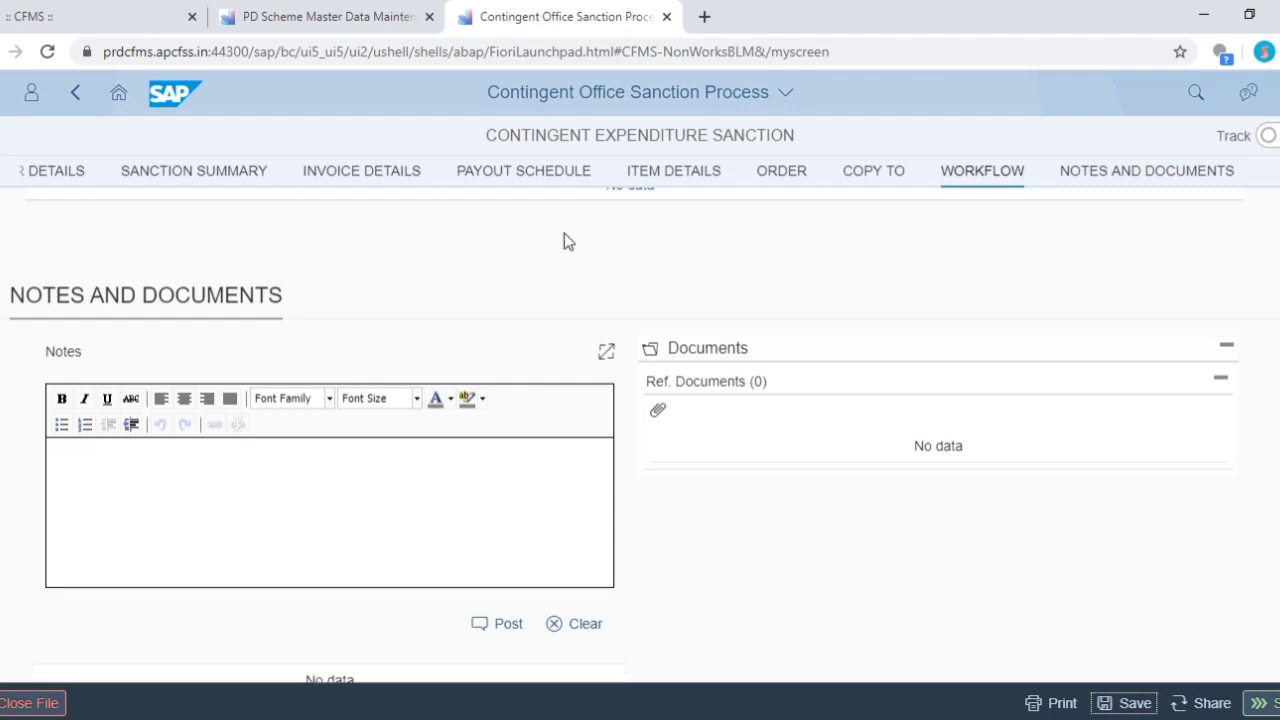
pyautogui.scroll(-1, 568, 241)
pyautogui.scroll(4, 254, 362)
pyautogui.scroll(-2, 209, 486)
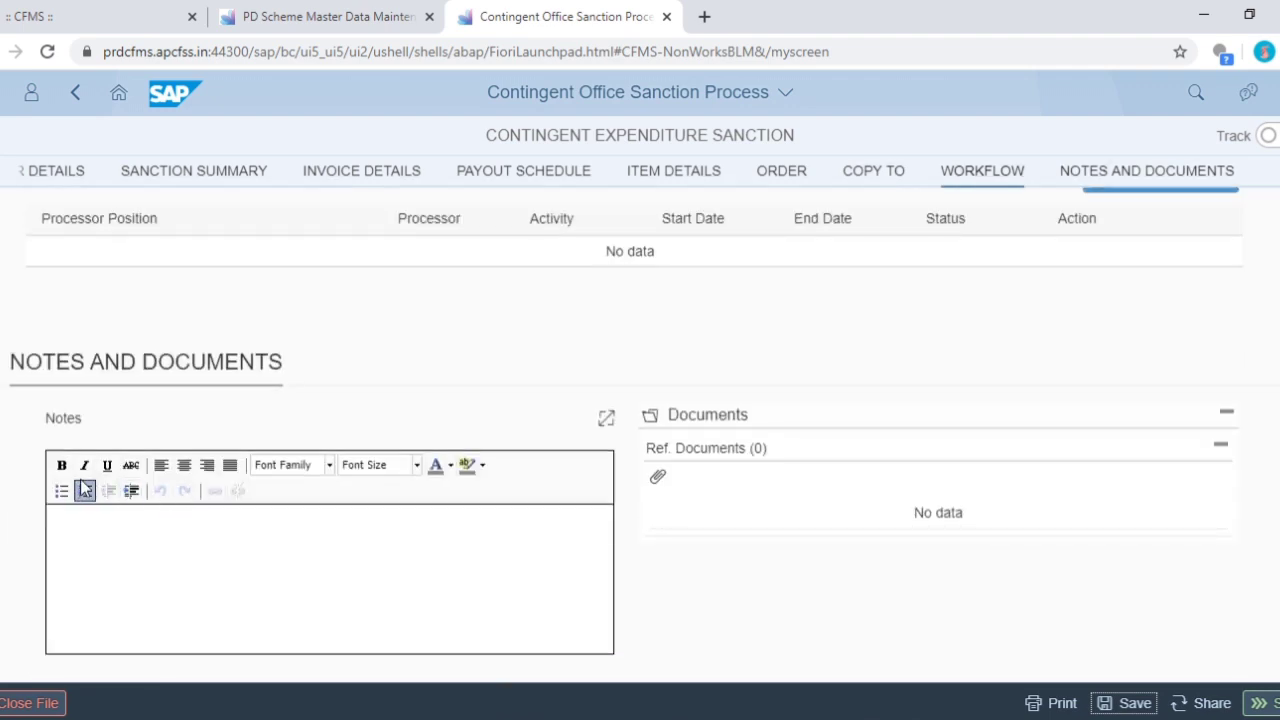
# - Post the bold note 'SUBMIT THE SANCTION ORDER OF SCHOOL GRANT FOR APPROVAL', fixing the OREDR typo
pyautogui.click(61, 465)
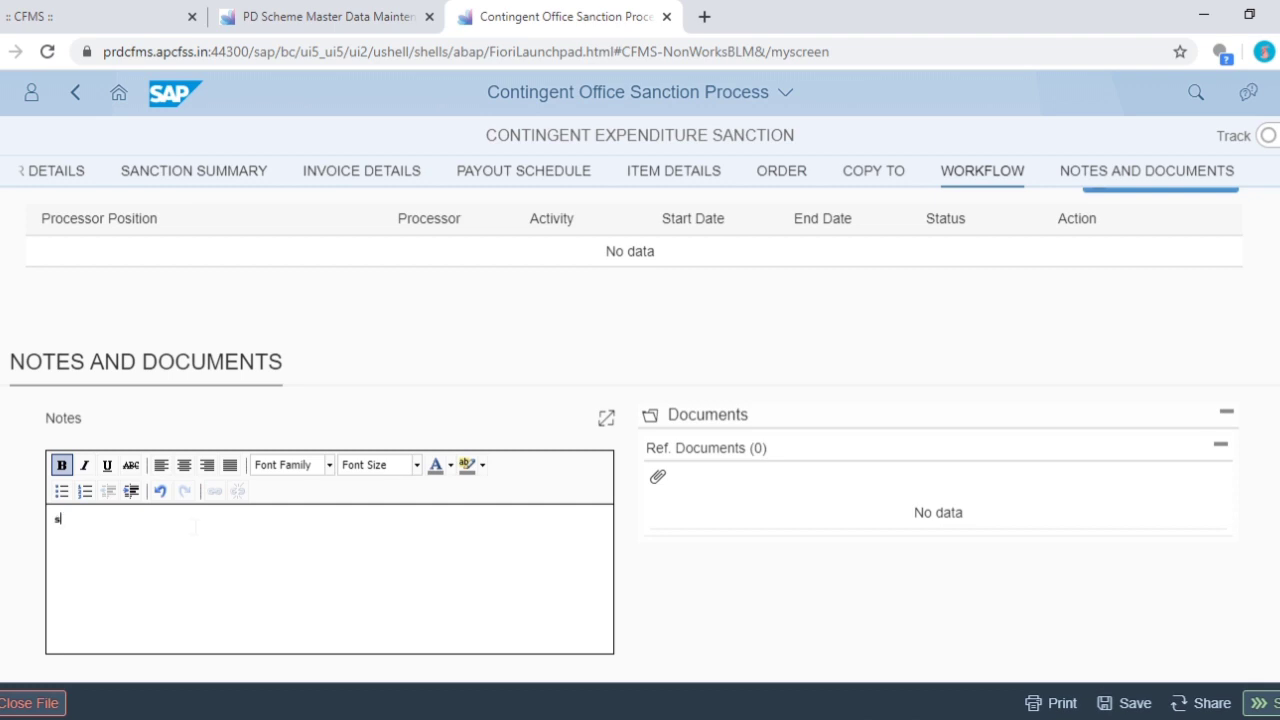
pyautogui.press('BackSpace')
pyautogui.press('BackSpace')
pyautogui.press('BackSpace')
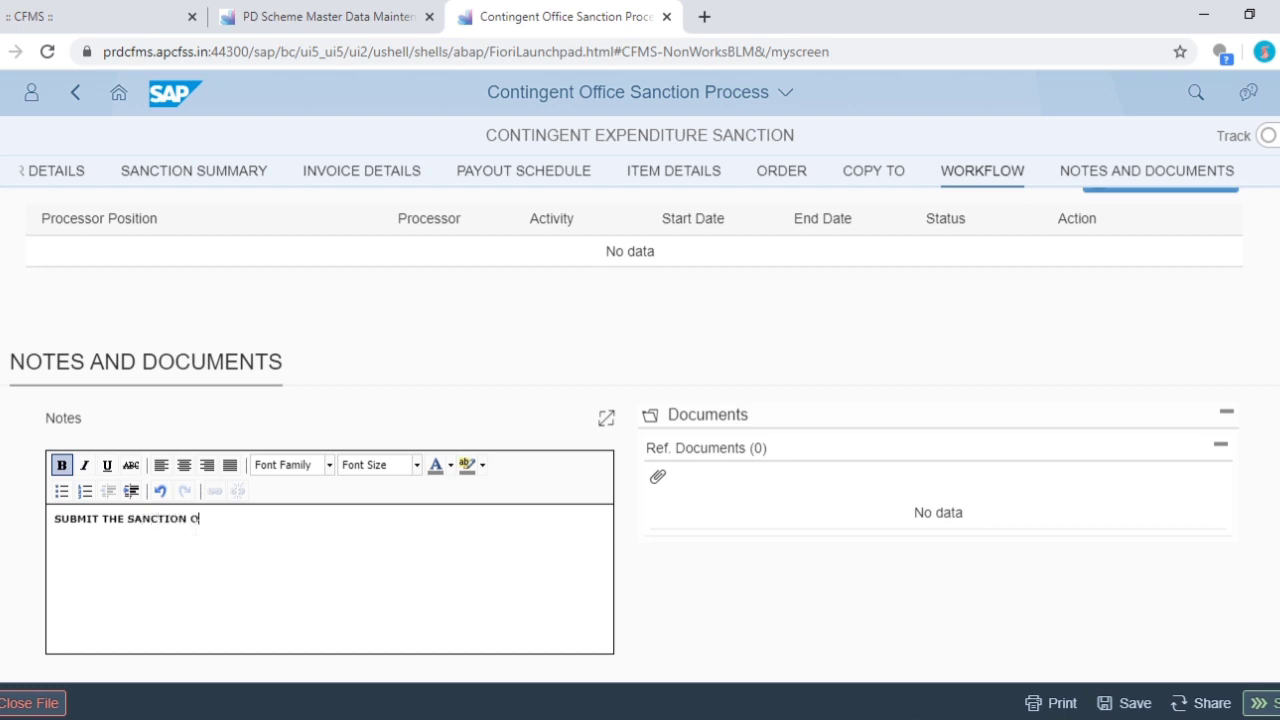
pyautogui.doubleClick(195, 528)
pyautogui.write('ORDER OF SCHOOL G')
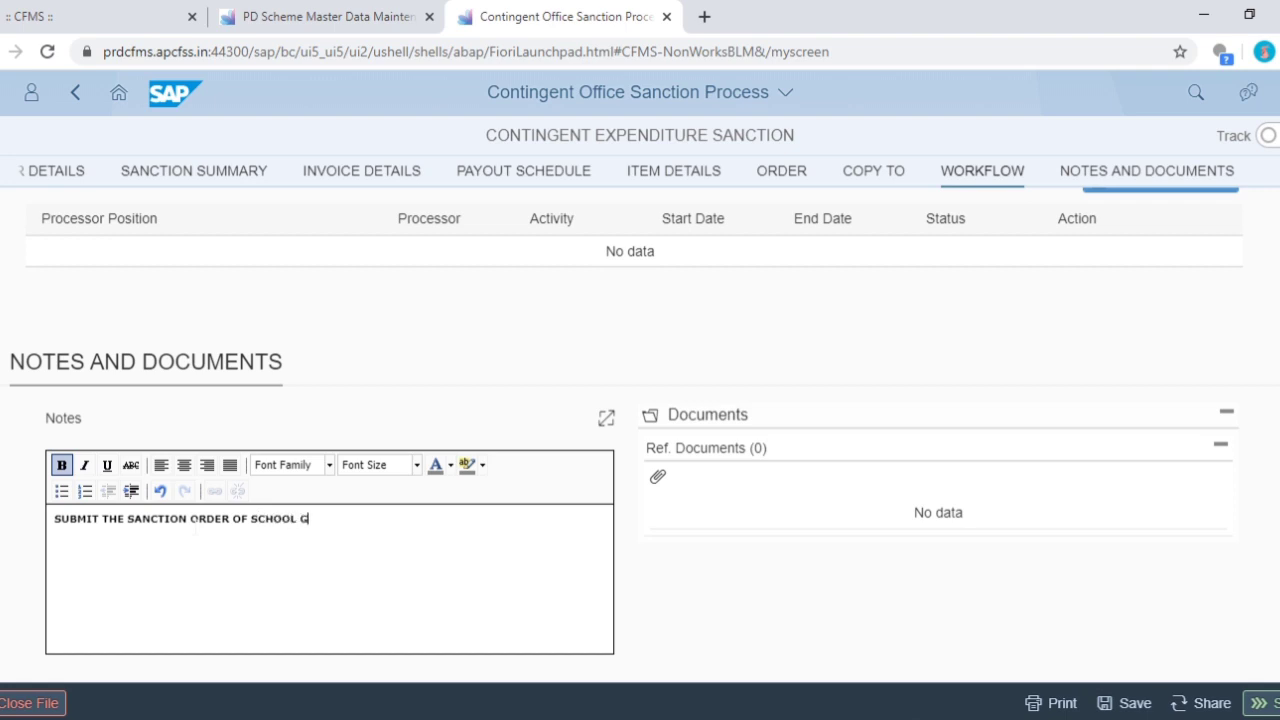
pyautogui.write('RANT FOR APPROVAL')
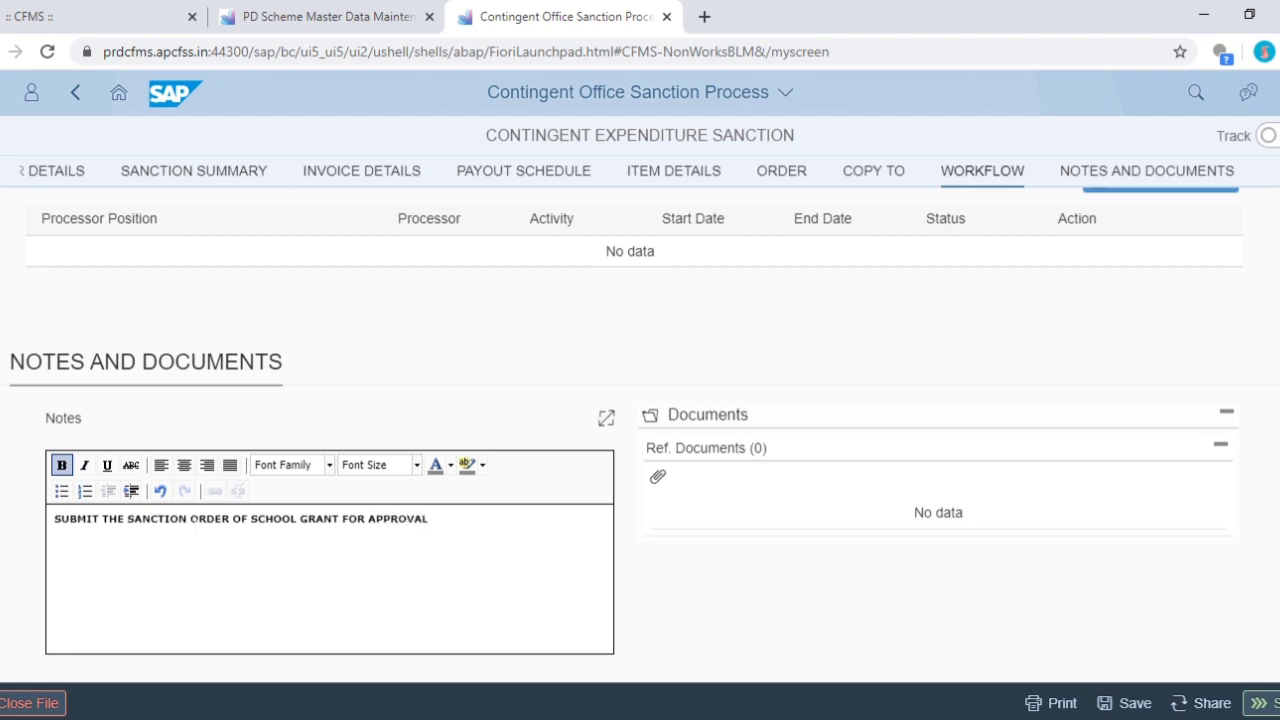
pyautogui.scroll(-2, 486, 497)
pyautogui.click(490, 491)
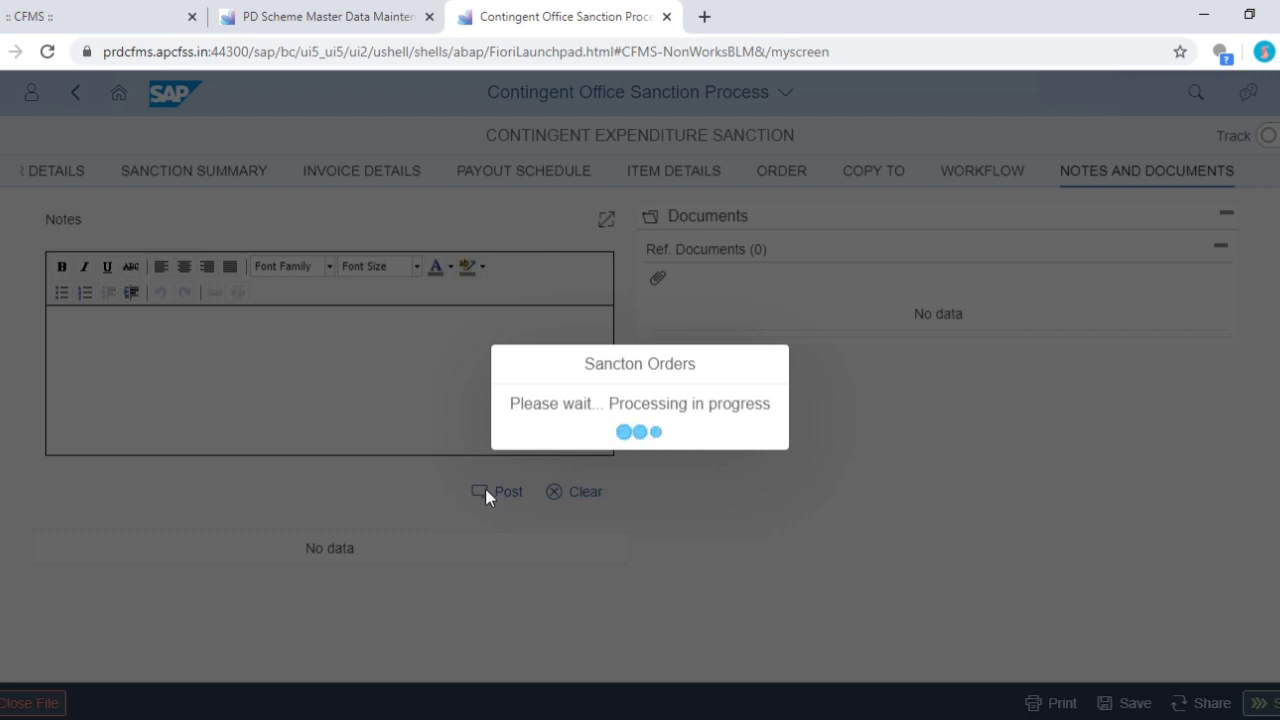
pyautogui.scroll(-1, 737, 454)
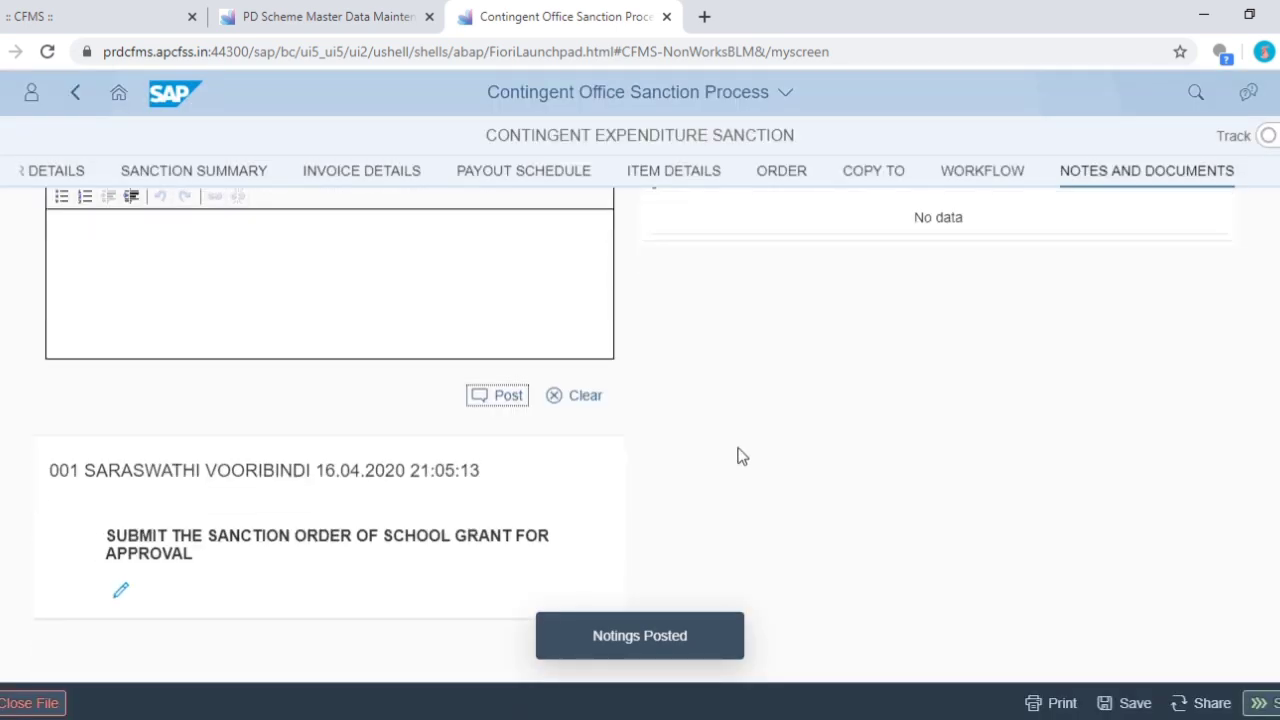
pyautogui.scroll(6, 763, 449)
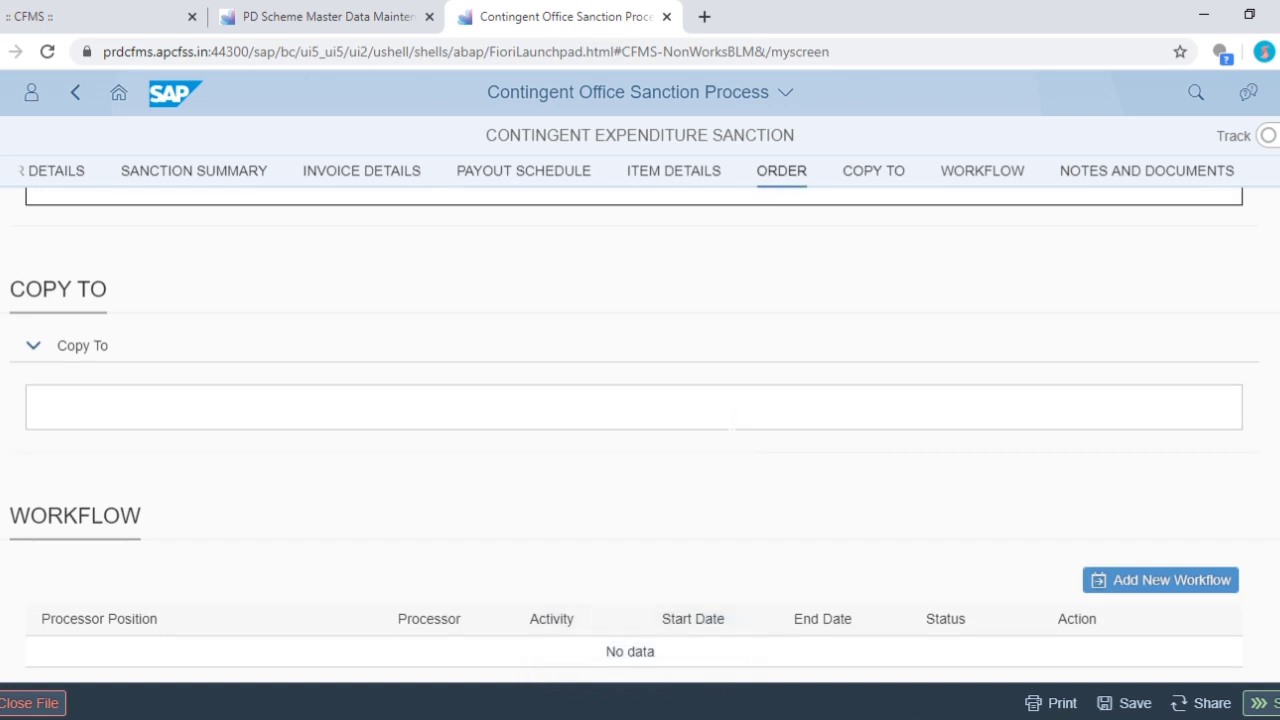
pyautogui.scroll(-4, 733, 420)
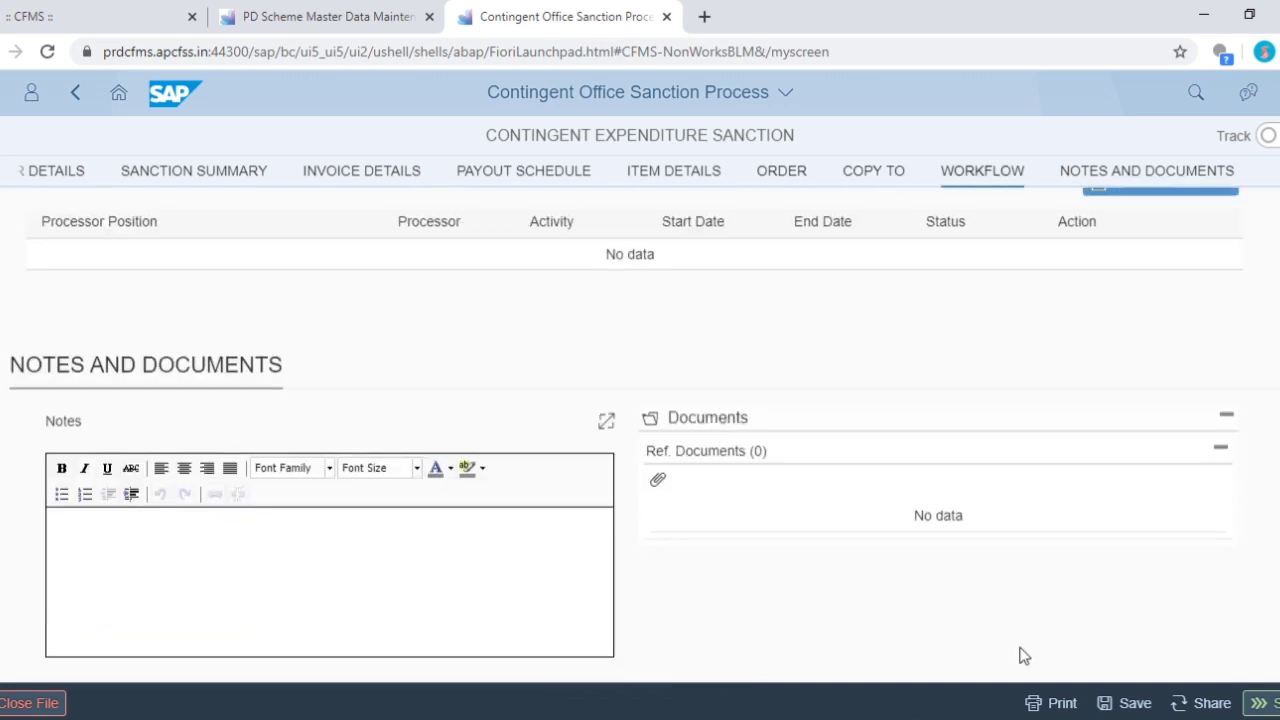
# - Save the sanction again and start sending it to the next approver
pyautogui.click(1128, 703)
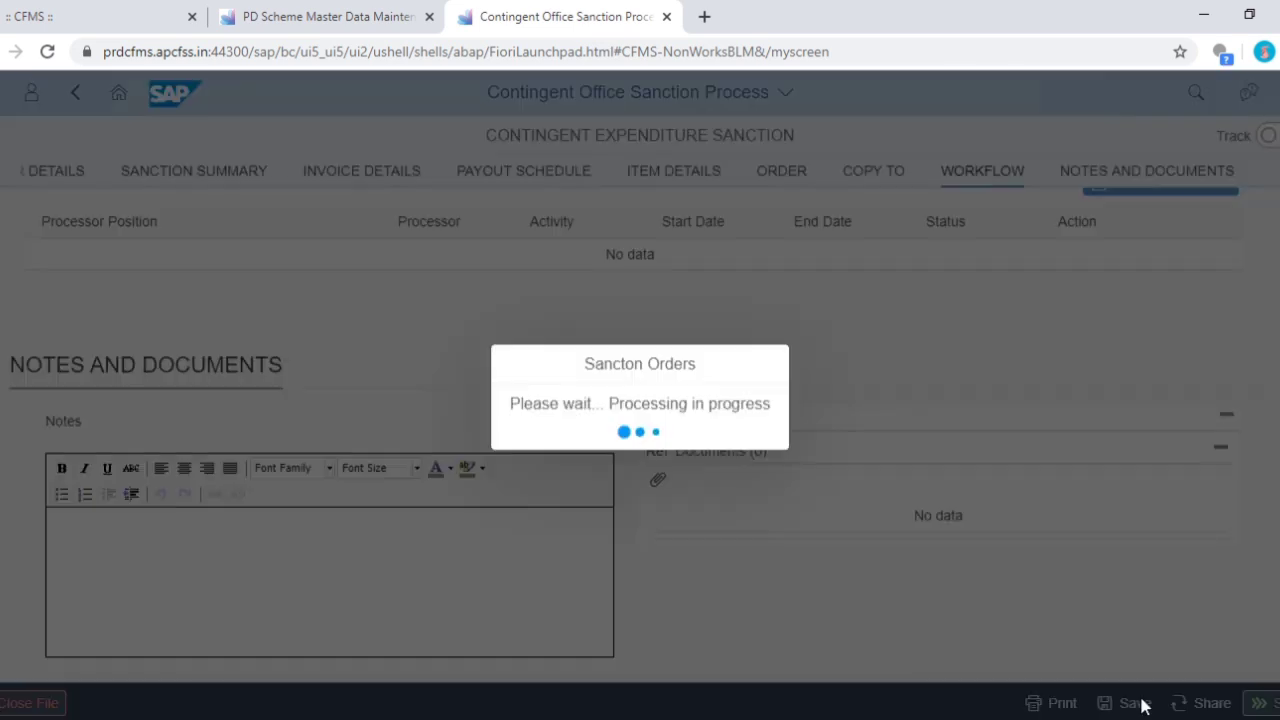
pyautogui.click(777, 445)
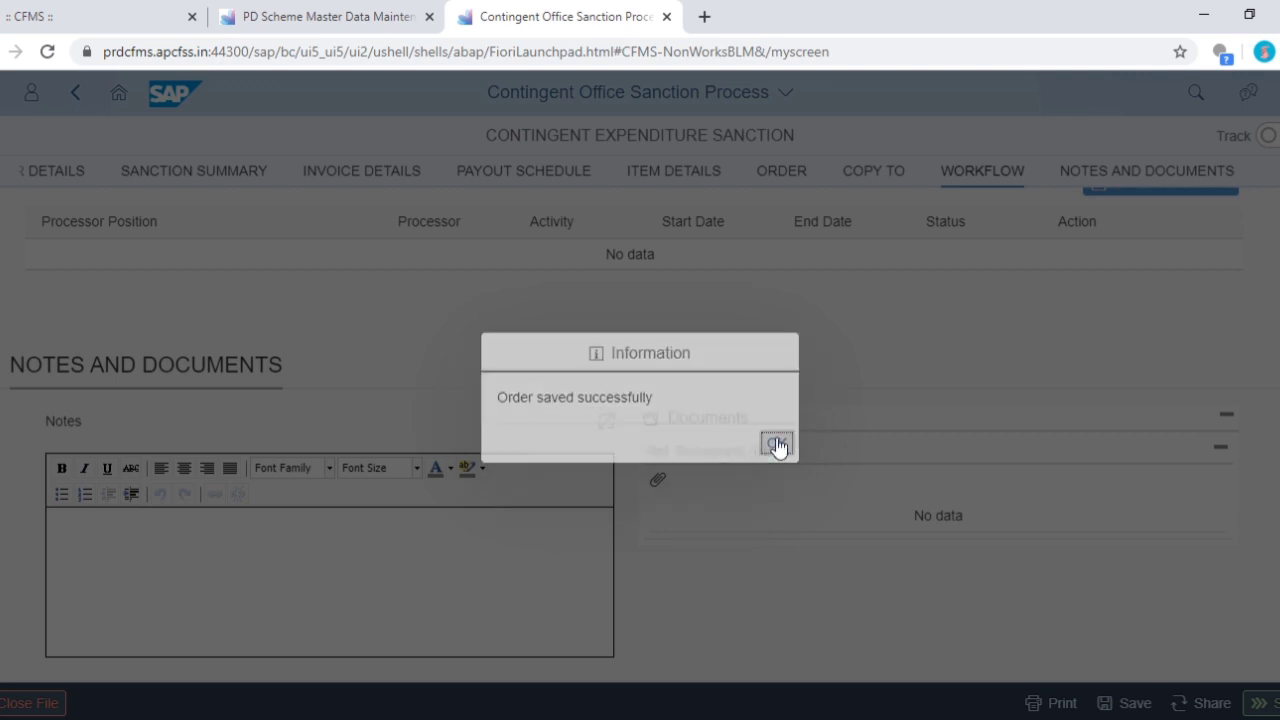
pyautogui.click(1258, 703)
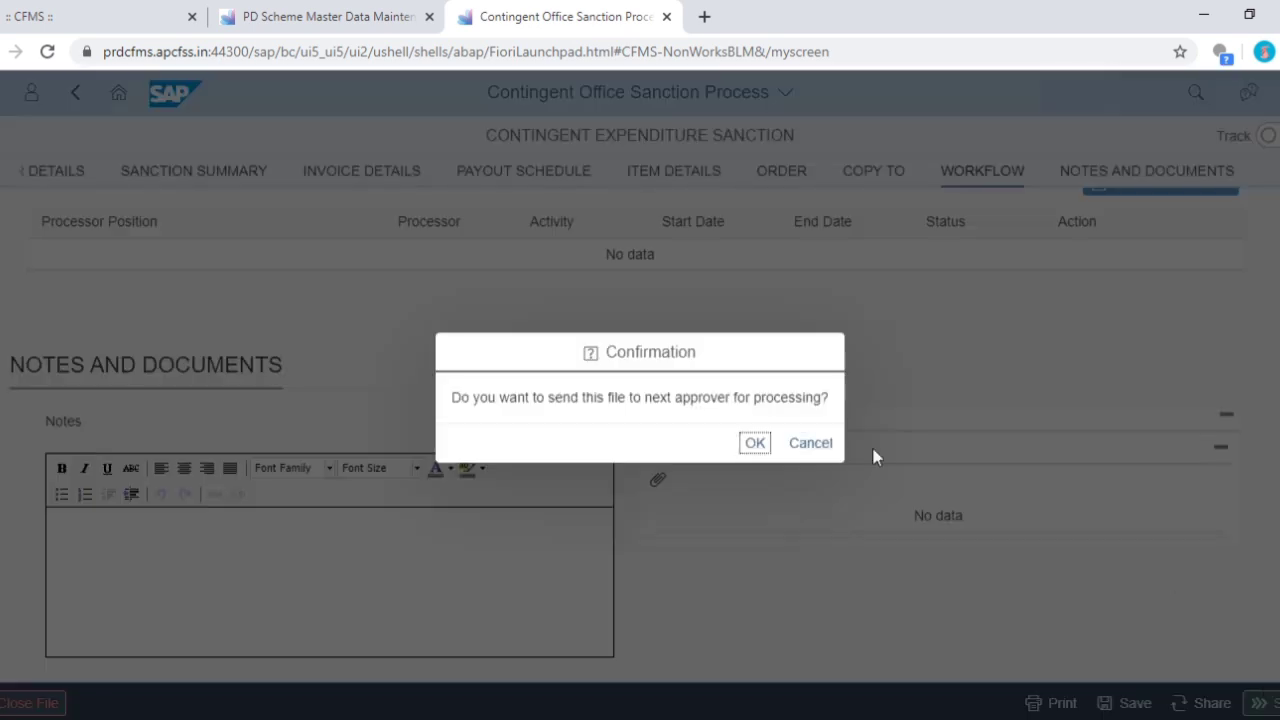
pyautogui.click(753, 445)
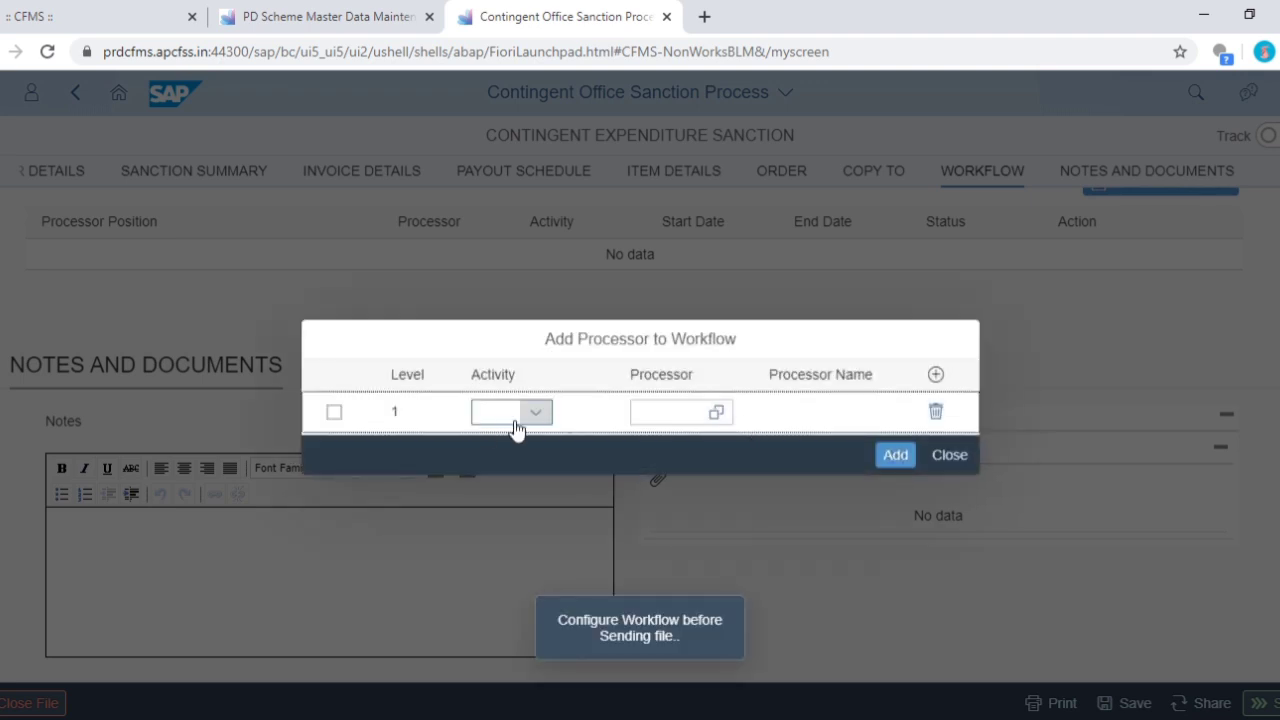
# - Add an Approve workflow step for the Secondary Grade Teacher found by employee ID, then resubmit
pyautogui.click(518, 425)
pyautogui.click(512, 506)
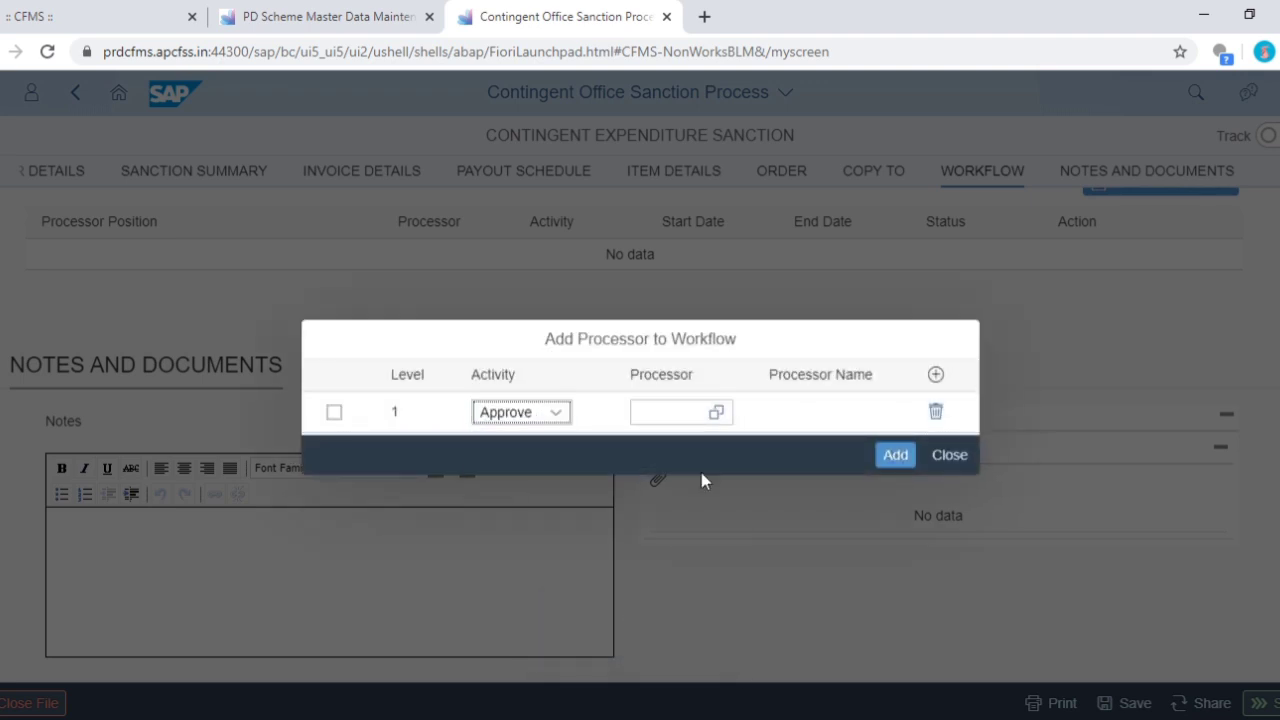
pyautogui.click(716, 412)
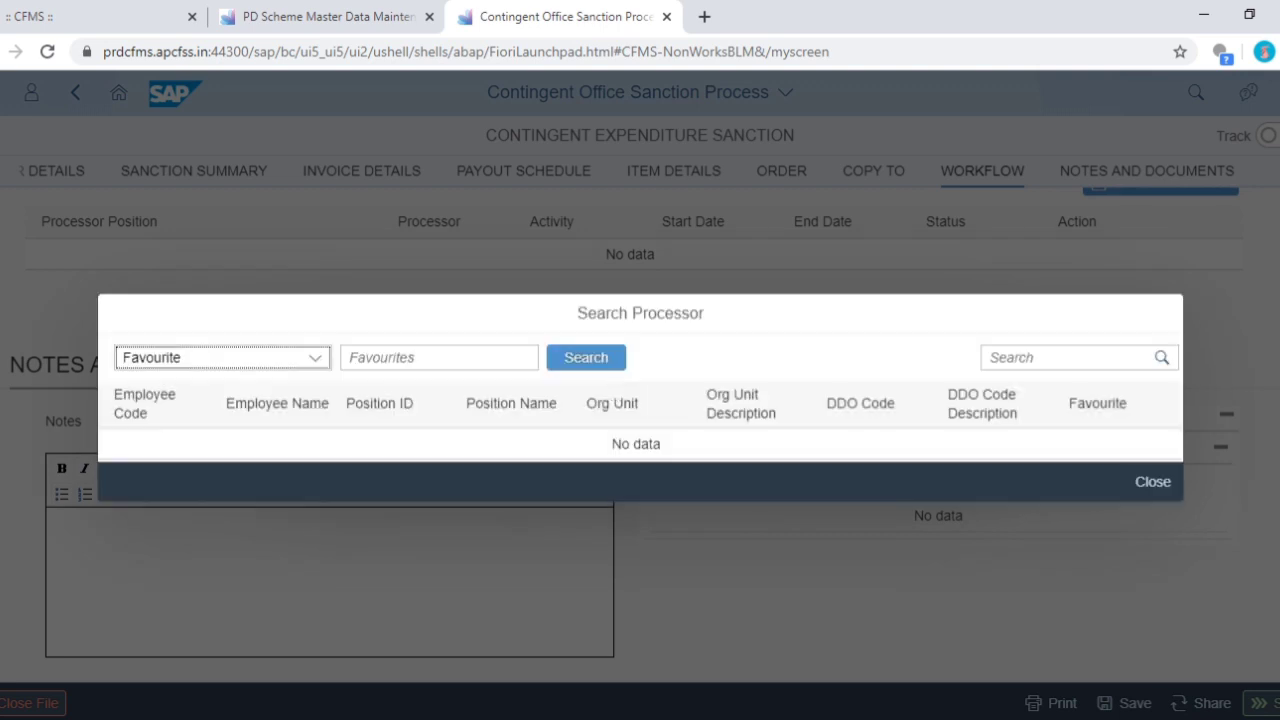
pyautogui.click(315, 357)
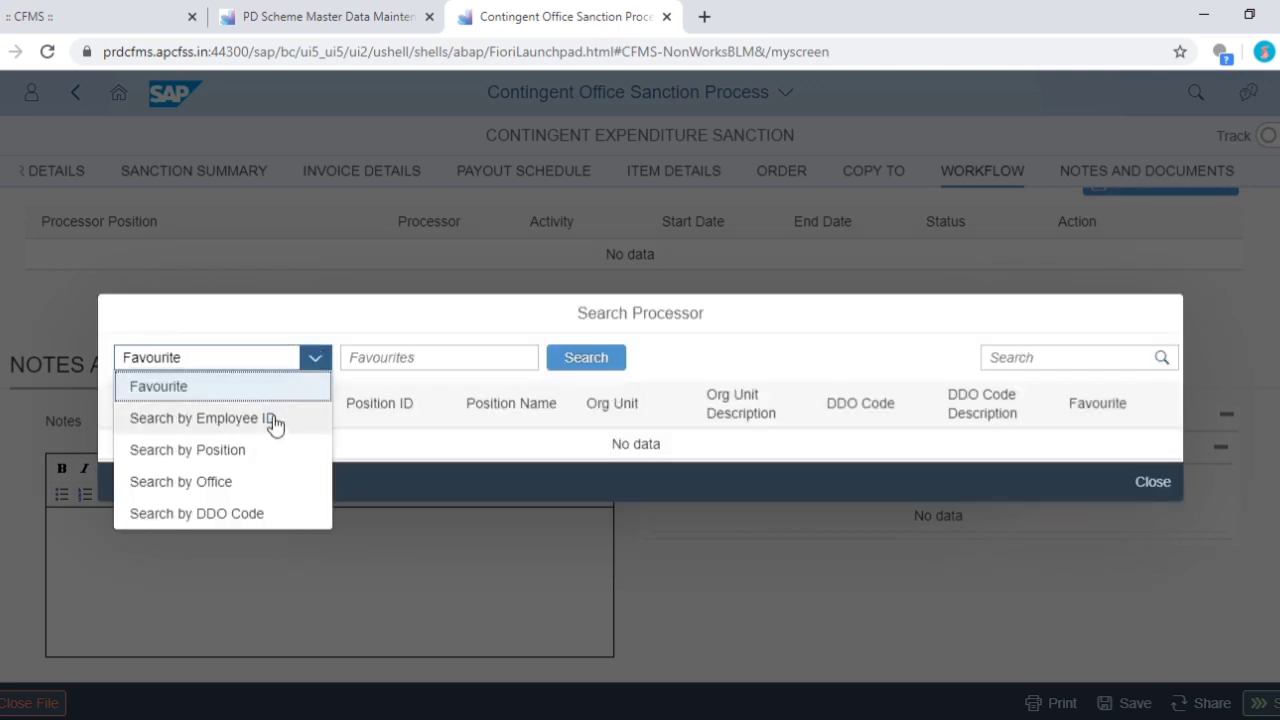
pyautogui.click(272, 418)
pyautogui.click(350, 357)
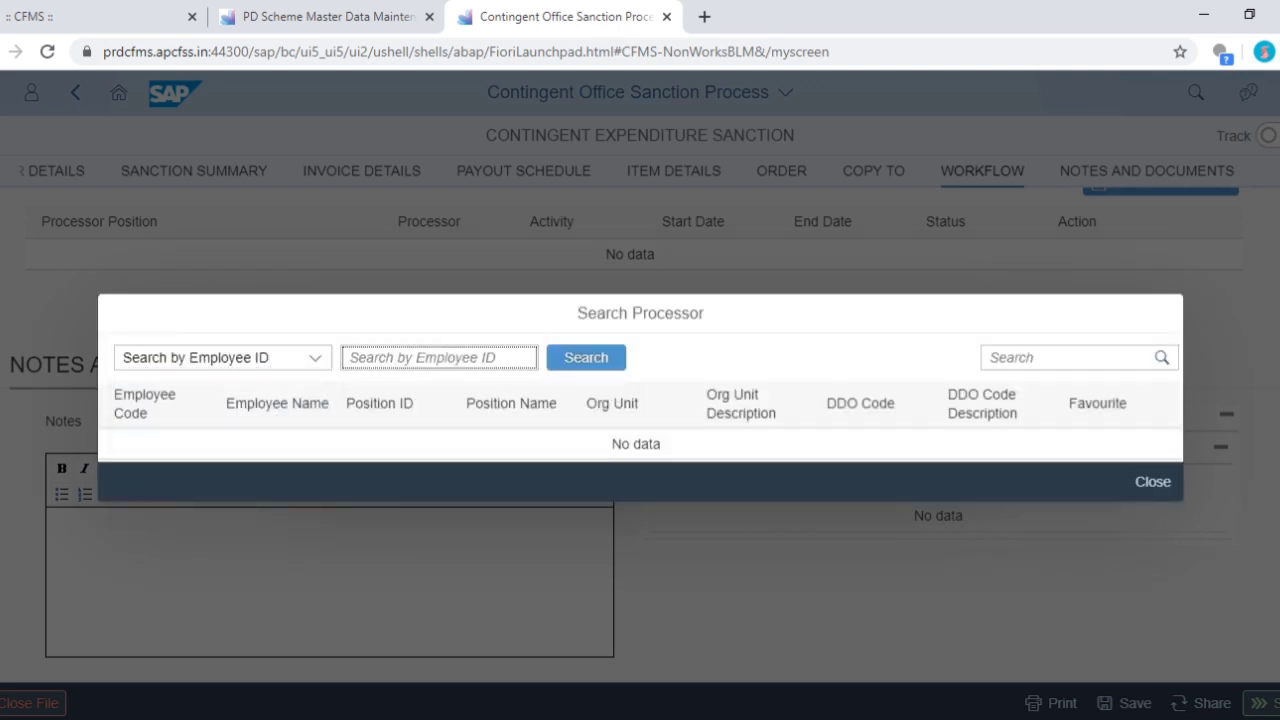
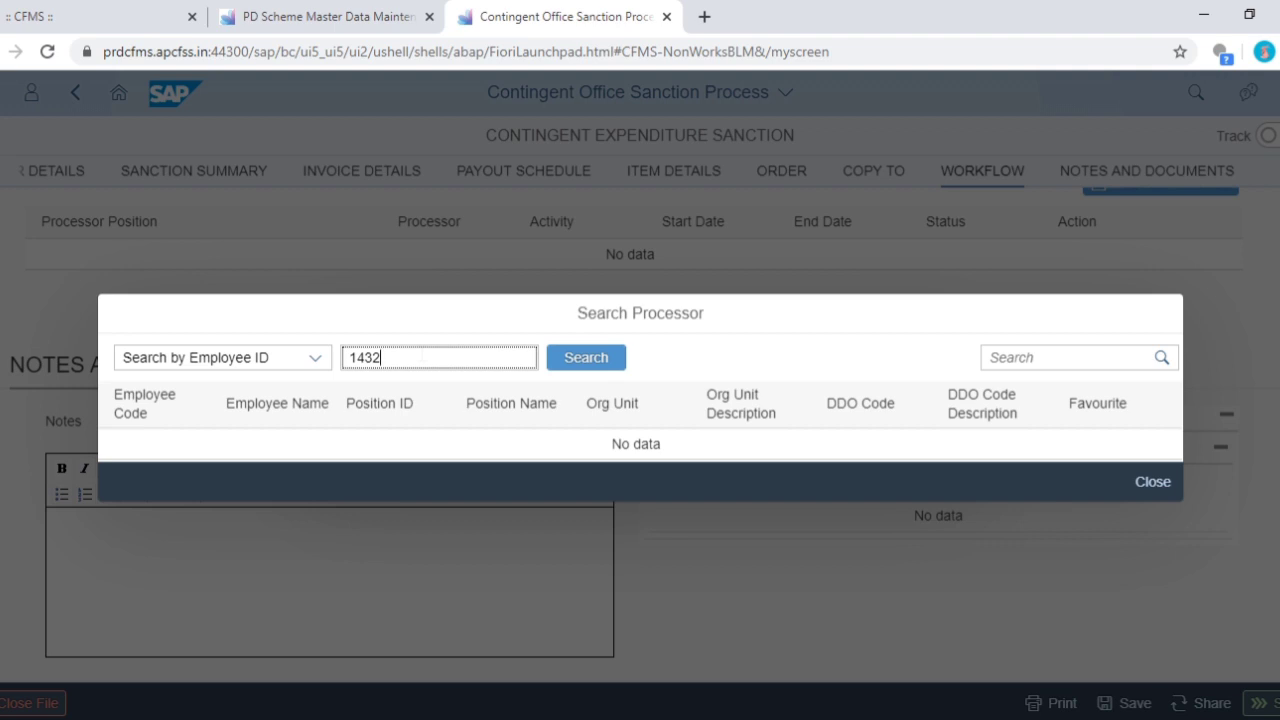
pyautogui.click(600, 364)
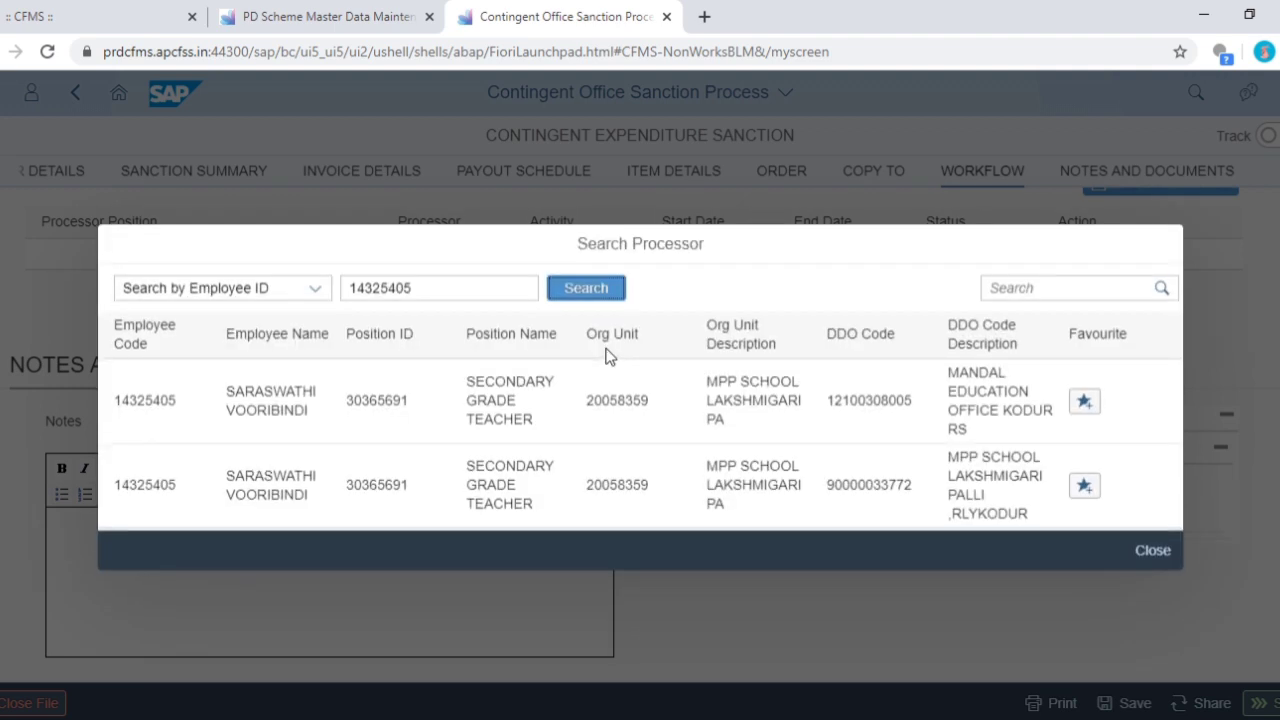
pyautogui.click(634, 486)
pyautogui.click(894, 461)
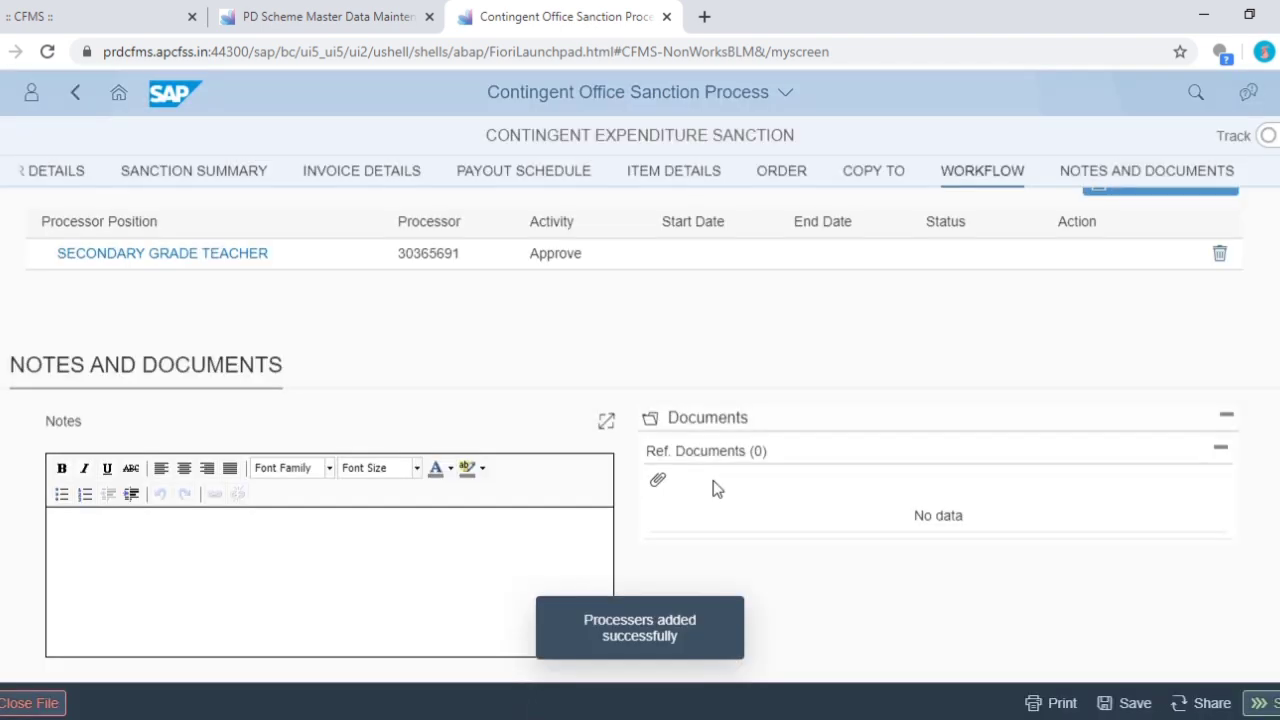
pyautogui.click(1266, 703)
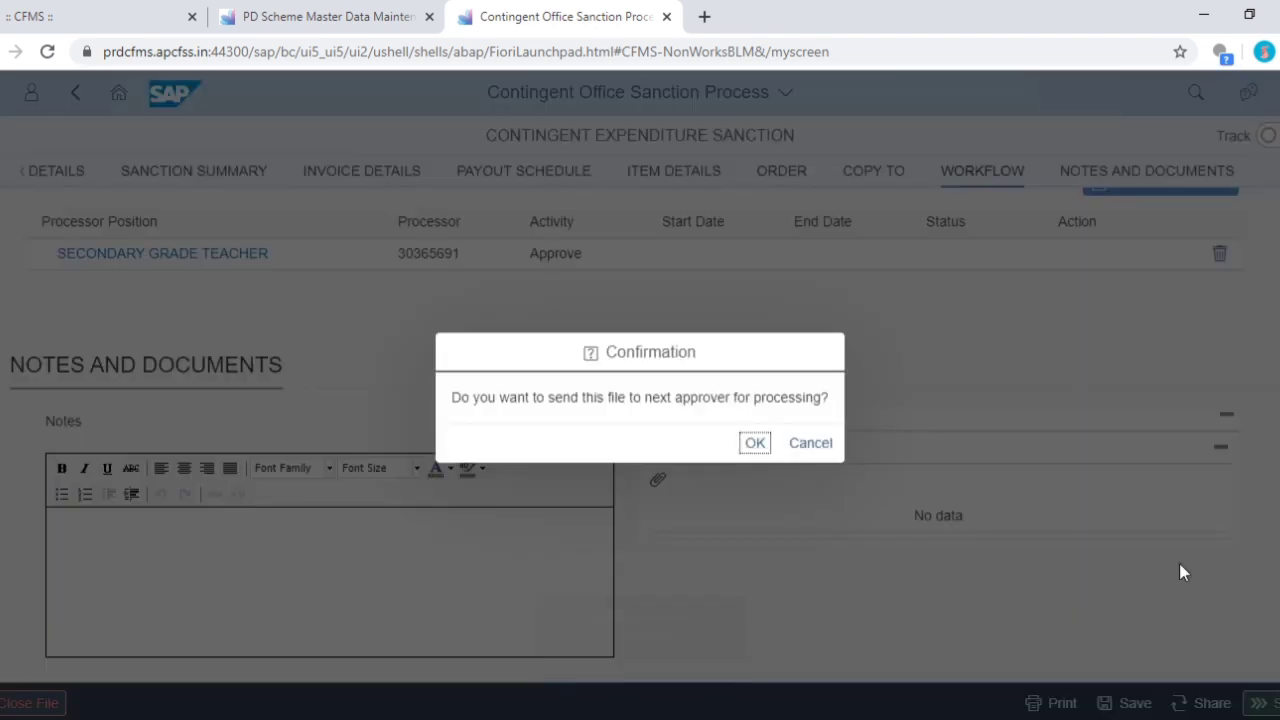
# - Confirm the send, refresh the Intray, and open the Composite School Grant Bill for approval
pyautogui.click(756, 446)
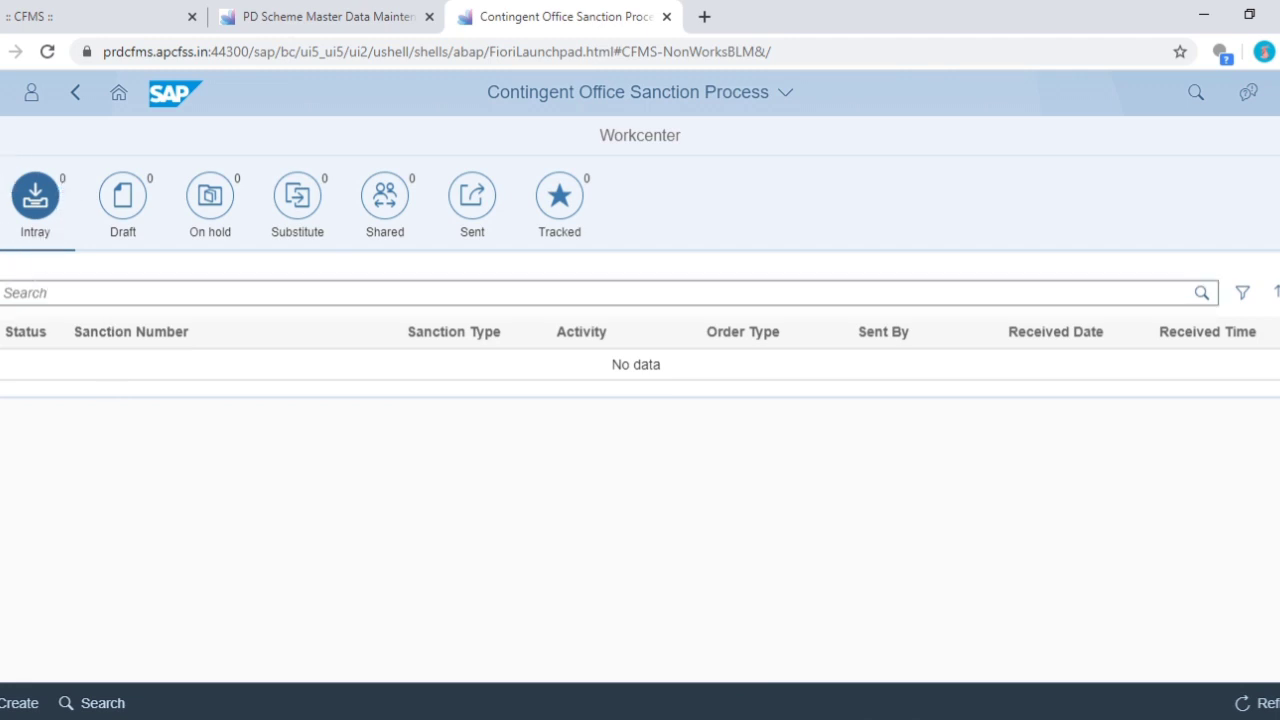
pyautogui.click(47, 52)
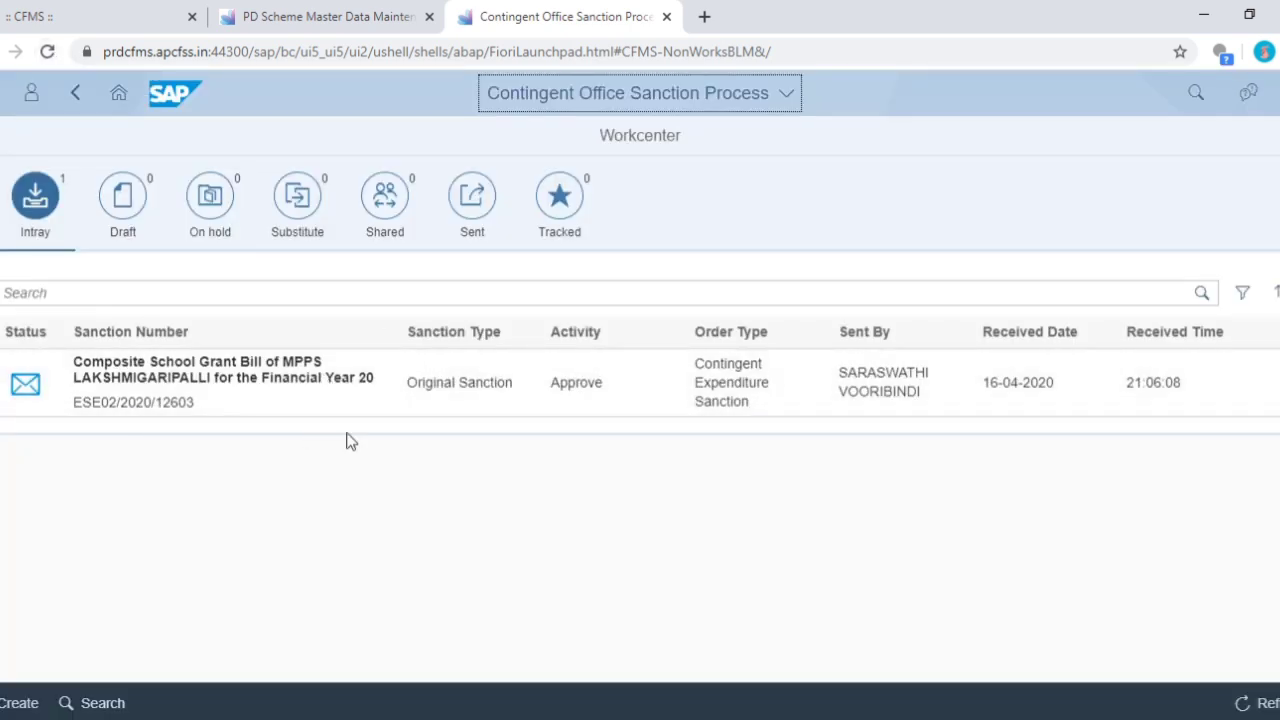
pyautogui.click(586, 388)
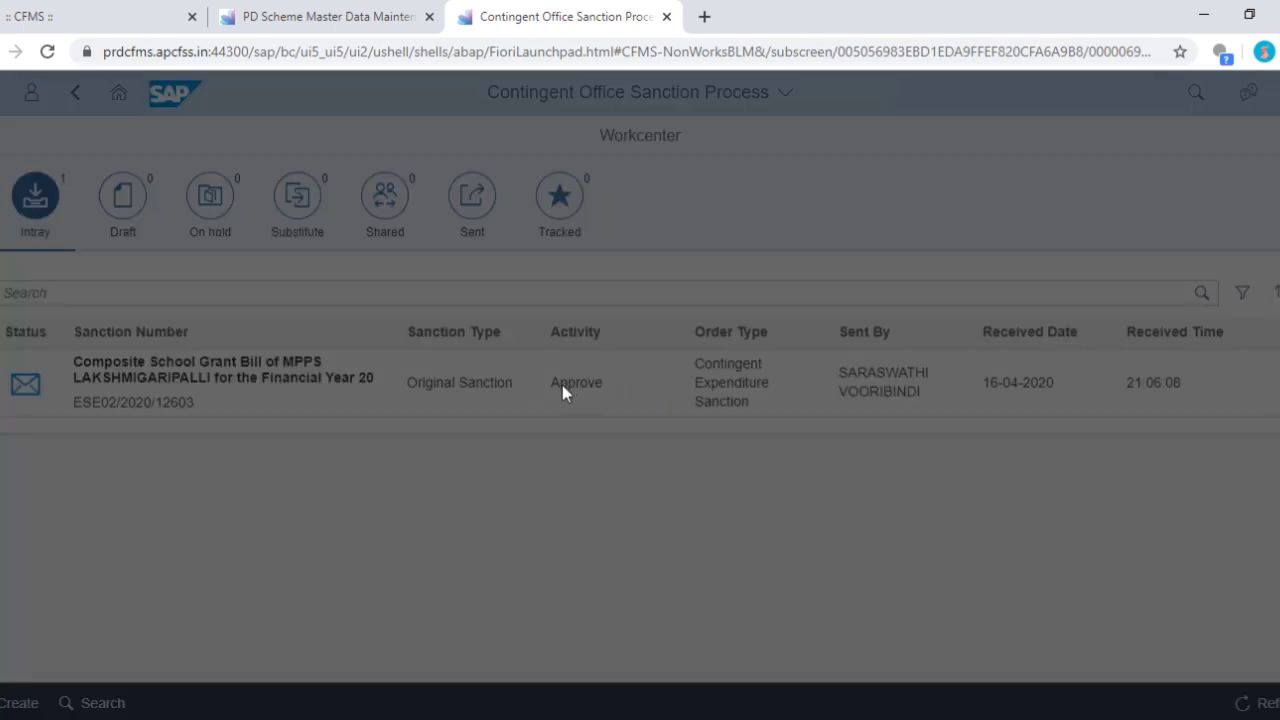
# - Post the bold note 'SANCTION OREDER APPROVED' under Notes & Documents of sanction ESE02/2020/12603
pyautogui.scroll(-10, 503, 442)
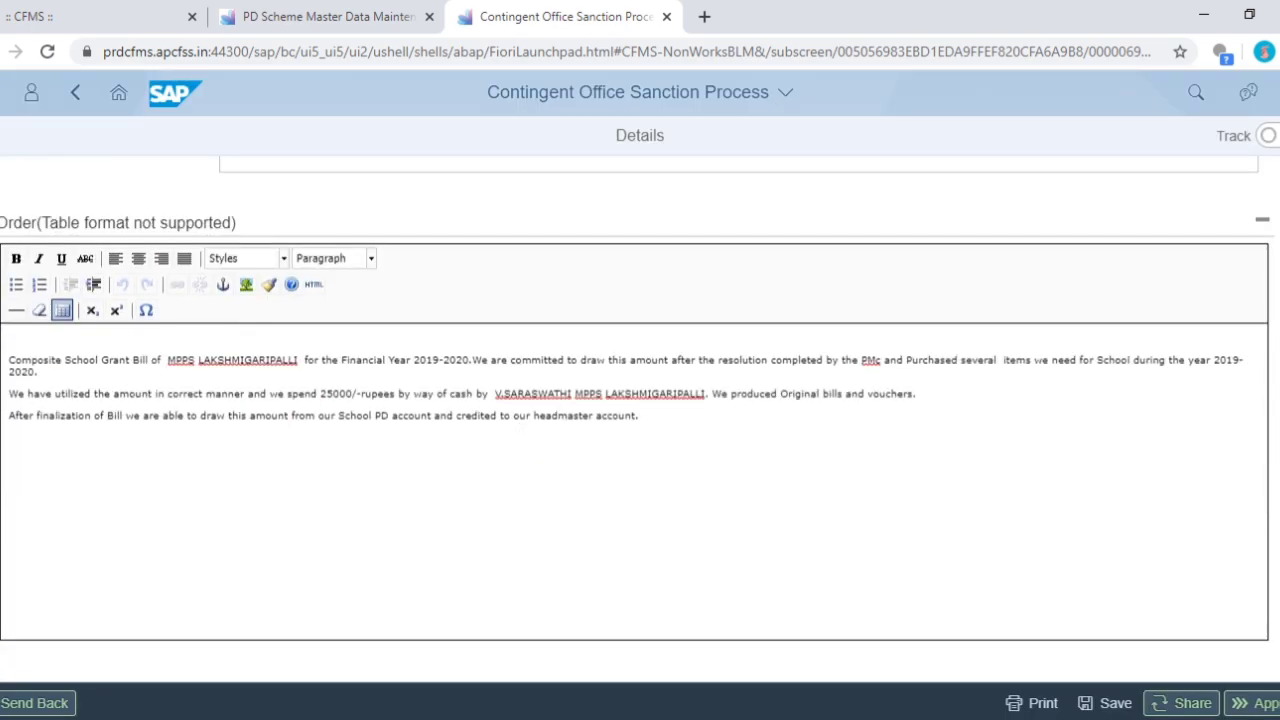
pyautogui.scroll(15, 680, 414)
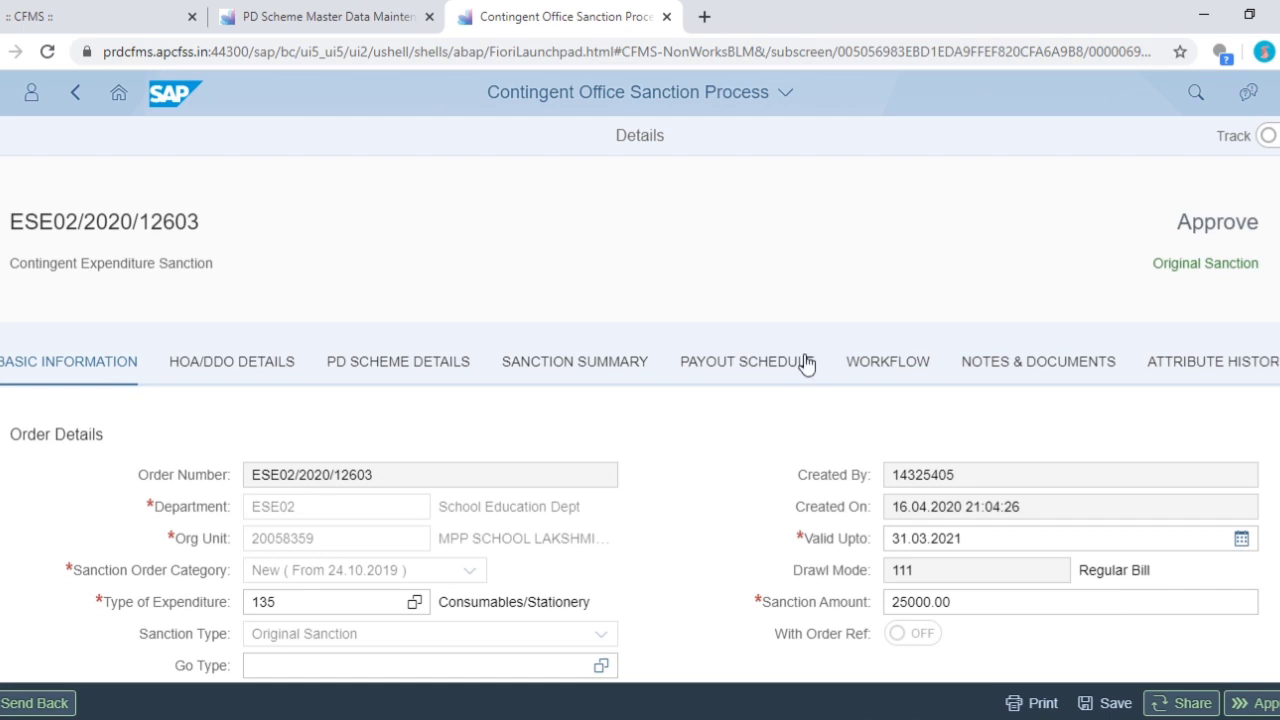
pyautogui.click(1022, 371)
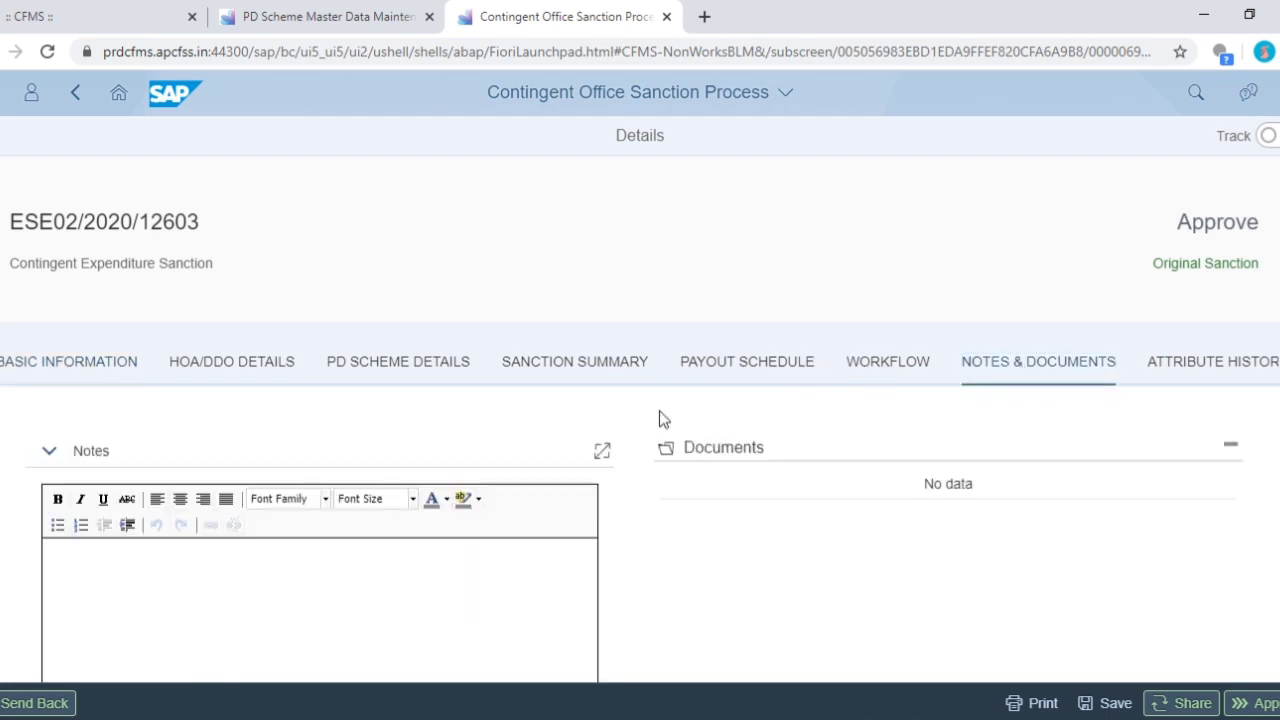
pyautogui.scroll(-3, 379, 452)
pyautogui.scroll(3, 272, 424)
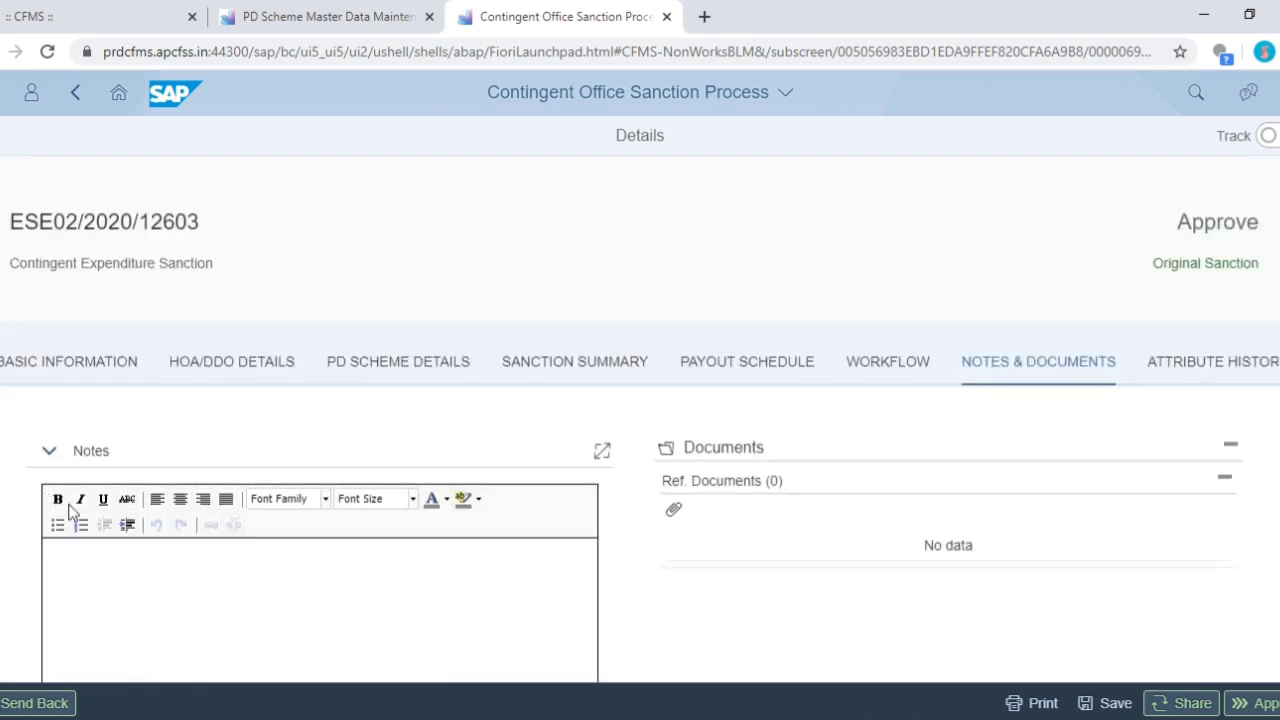
pyautogui.click(66, 500)
pyautogui.write('SAN')
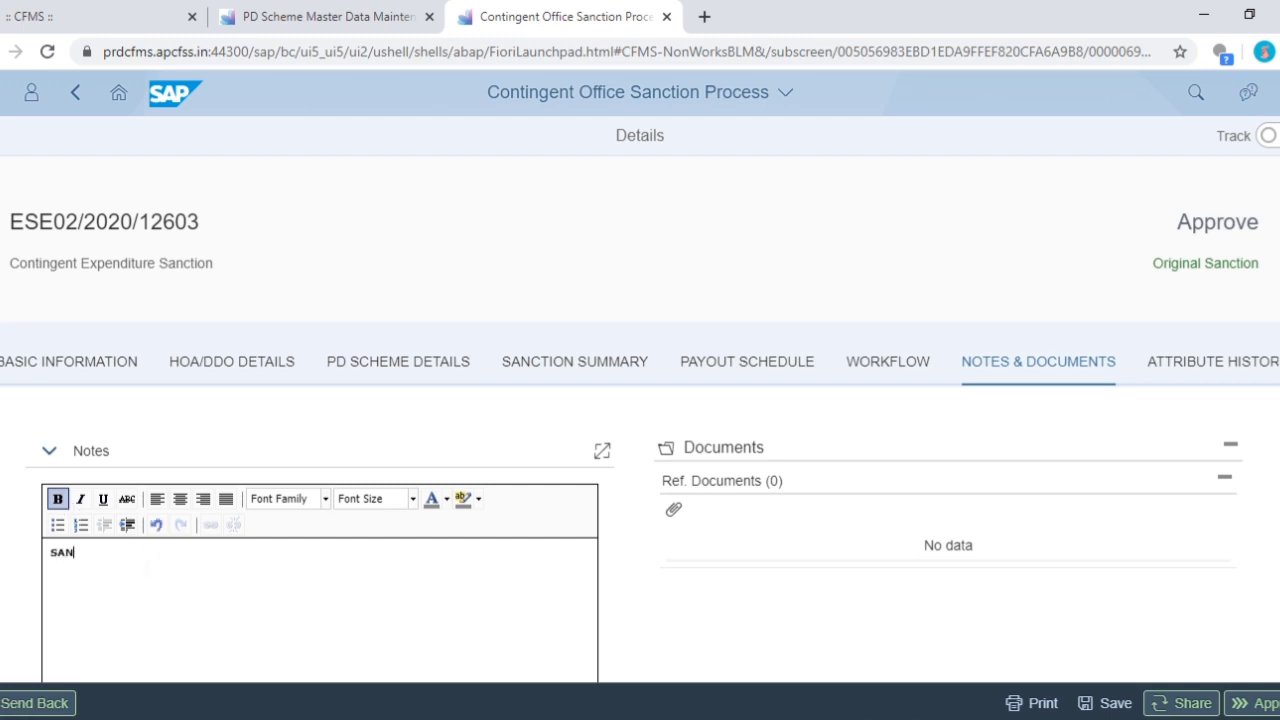
pyautogui.write('CTION OREDER APPRO')
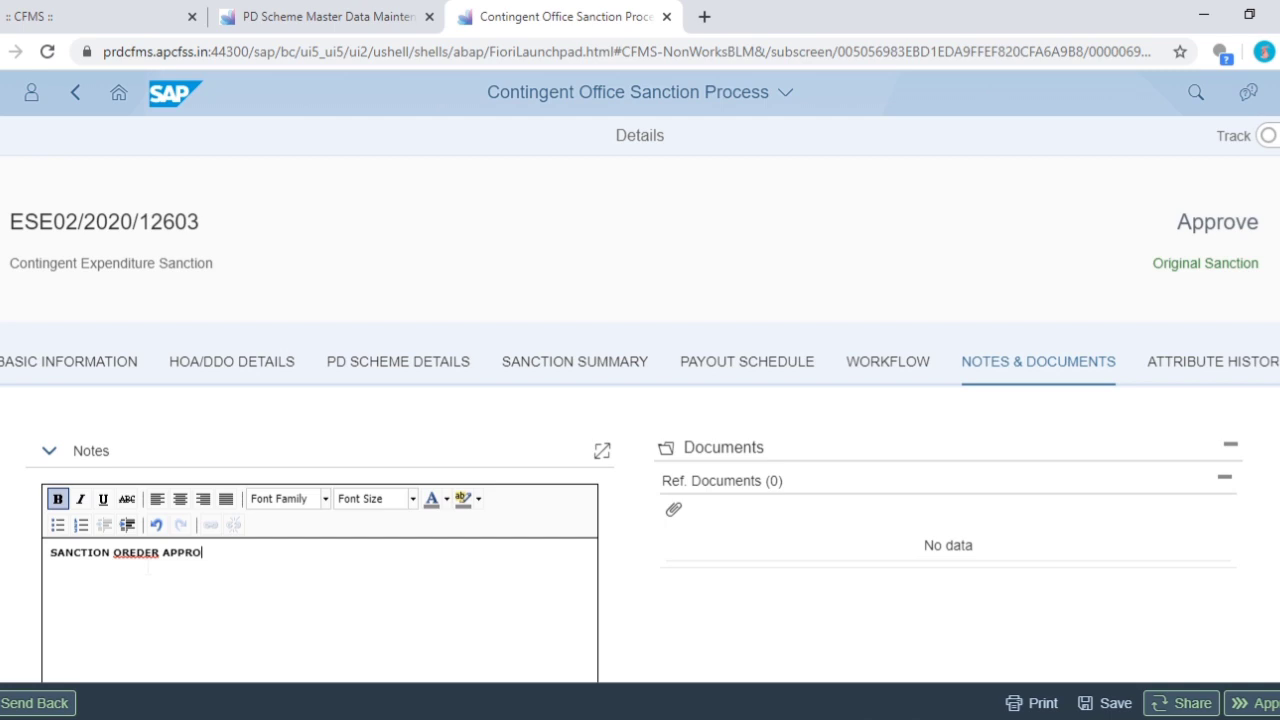
pyautogui.write('VED')
pyautogui.scroll(-4, 647, 500)
pyautogui.click(471, 351)
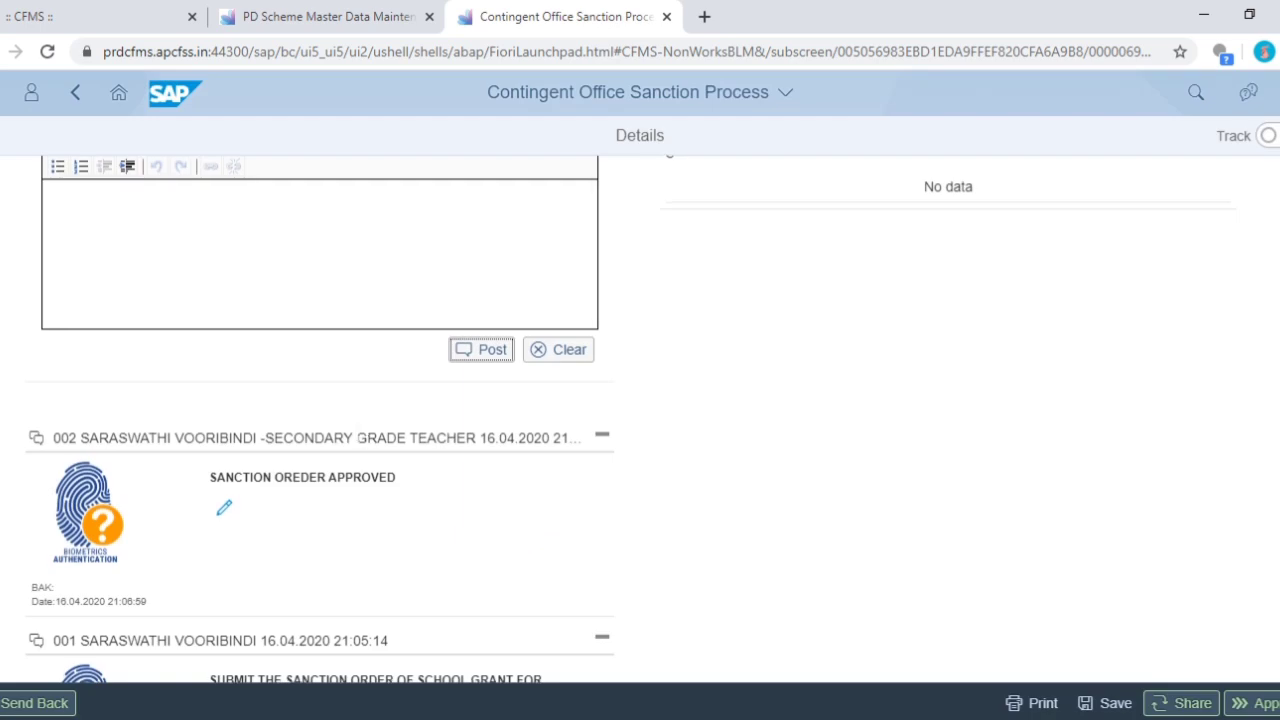
pyautogui.scroll(-2, 357, 437)
pyautogui.scroll(5, 783, 457)
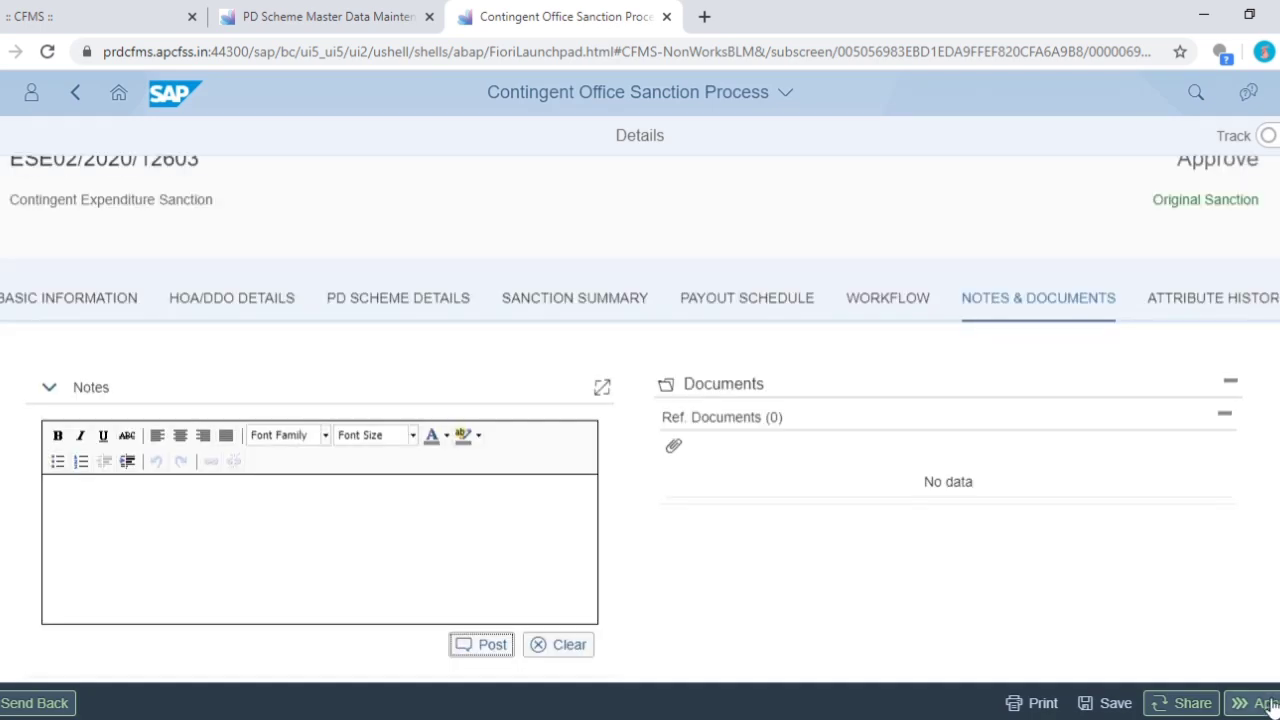
# - Start the approval and save the sanction's pending file changes when prompted
pyautogui.click(1266, 704)
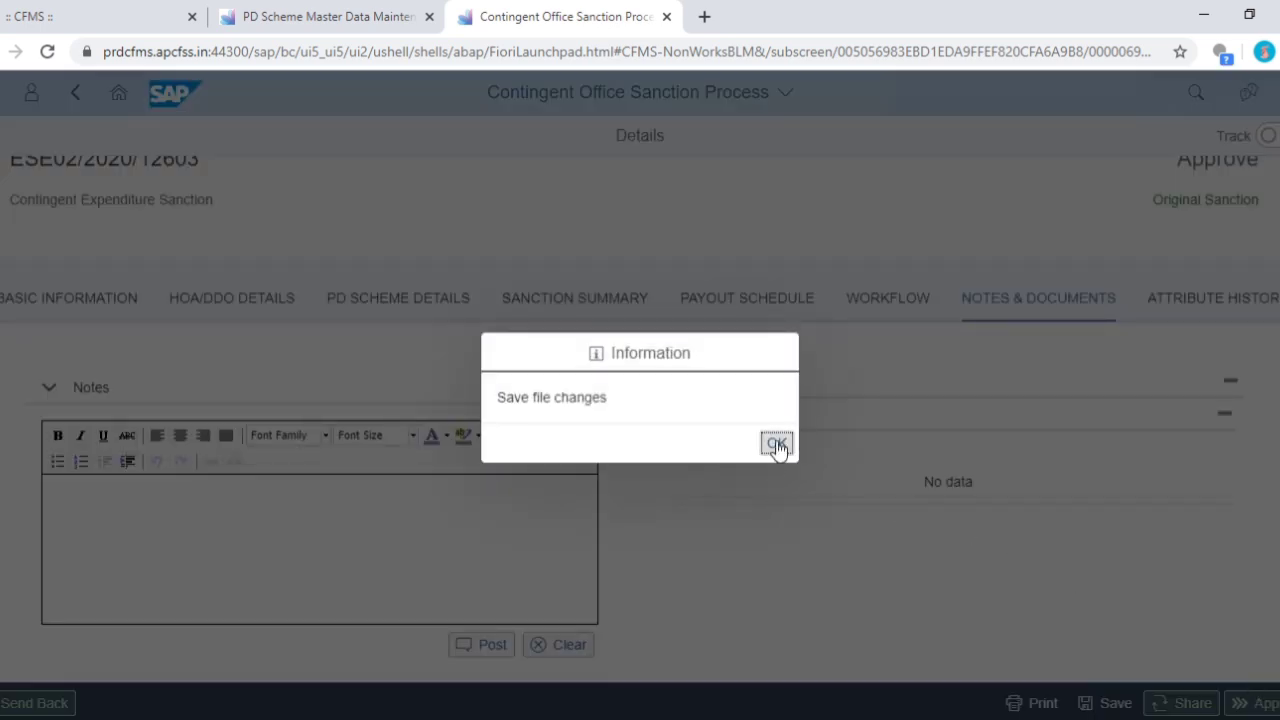
pyautogui.click(777, 446)
pyautogui.click(1095, 703)
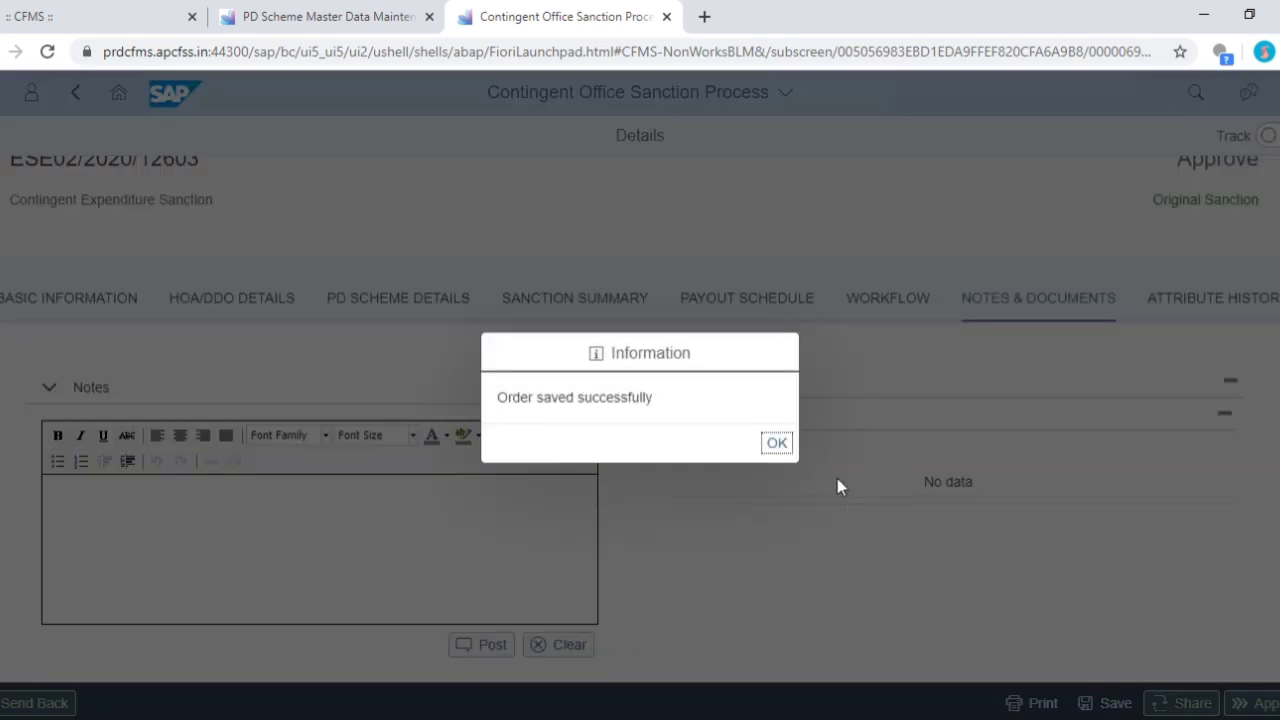
pyautogui.click(777, 443)
# - Approve sanction ESE02/2020/12603 as final approver, closing the order and waiting out the unresponsive page
pyautogui.click(1262, 700)
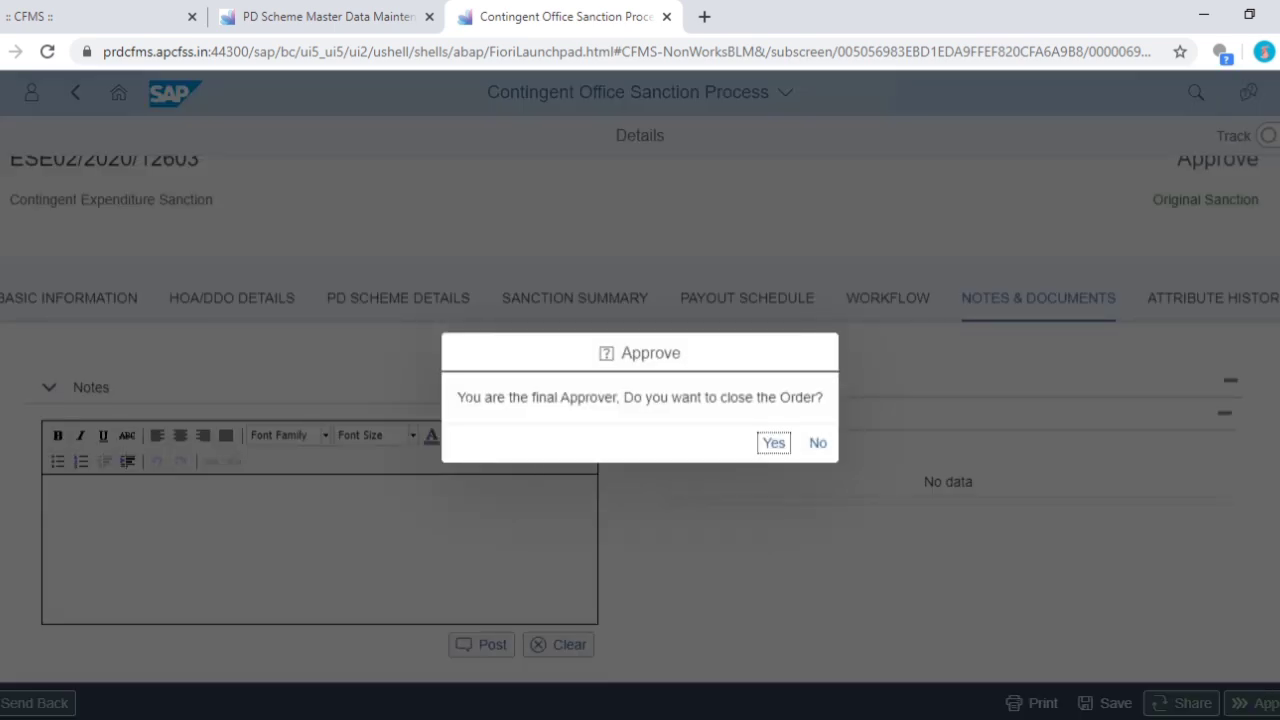
pyautogui.moveTo(464, 397); pyautogui.dragTo(812, 397)
pyautogui.click(775, 446)
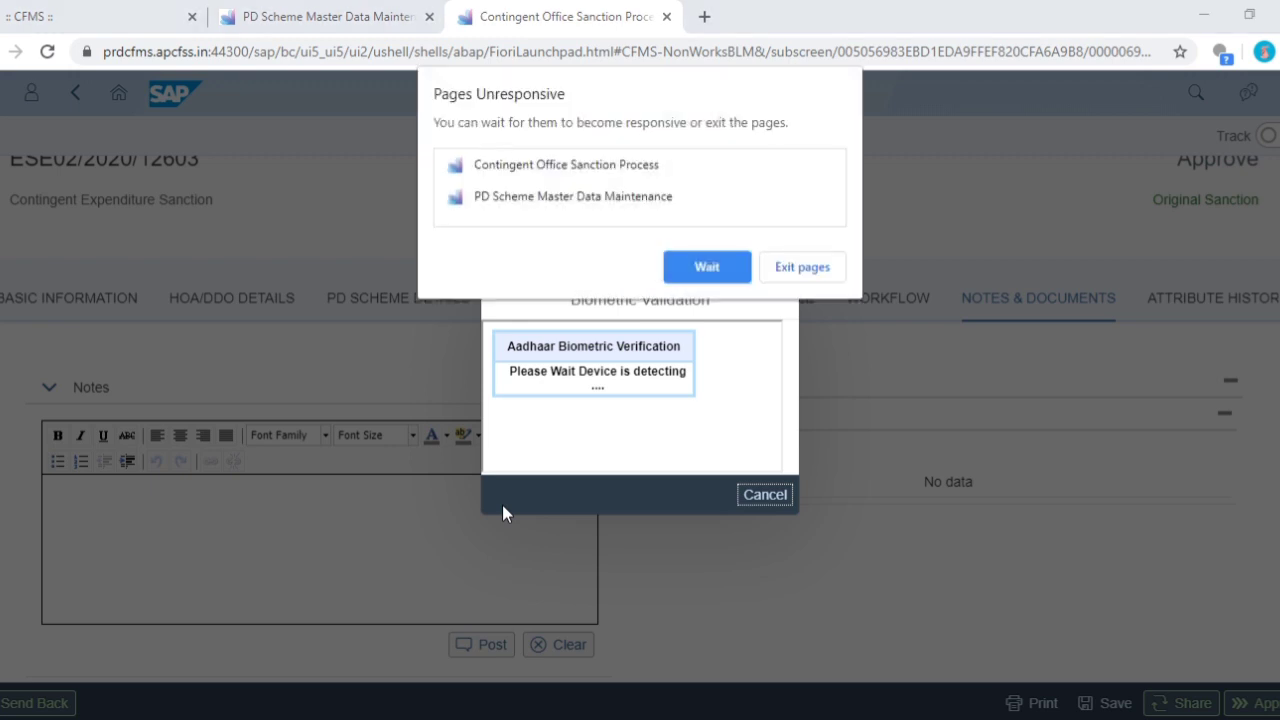
pyautogui.click(725, 270)
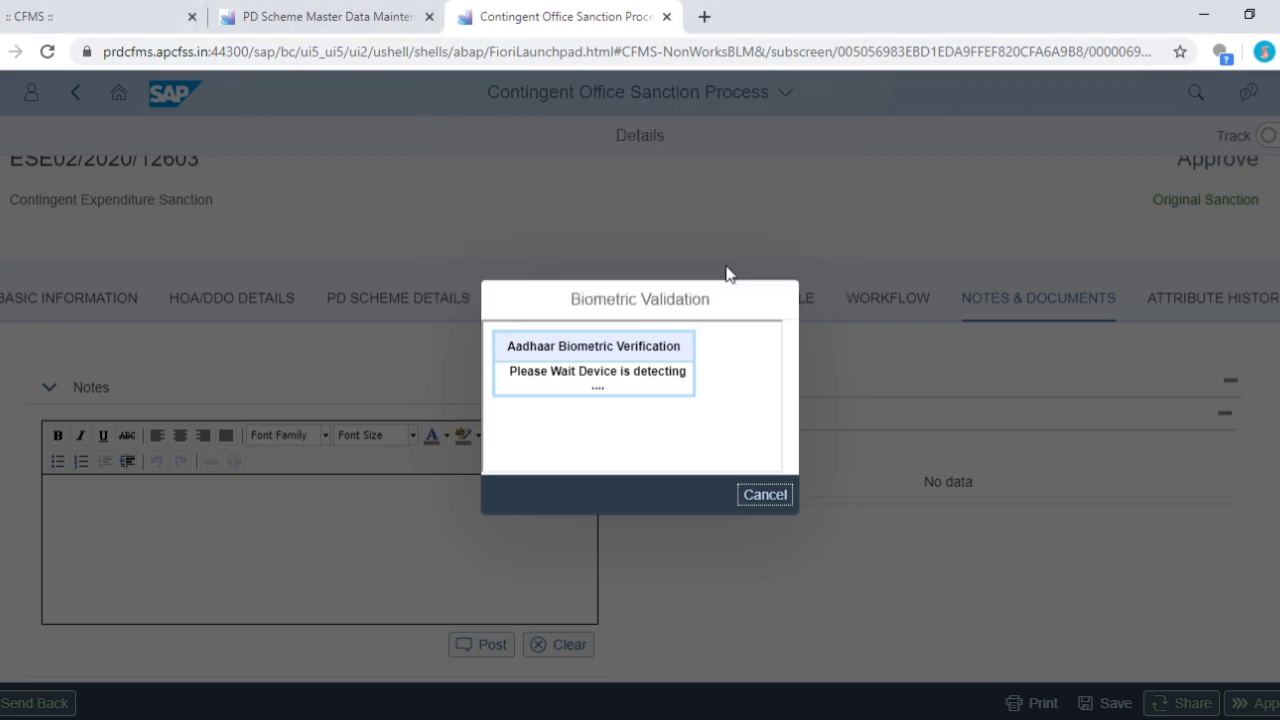